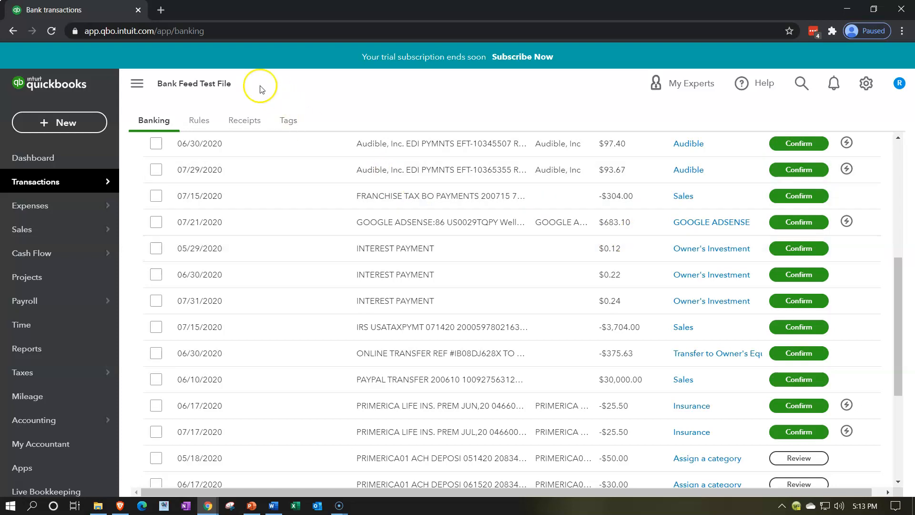
- Duplicate the bank transactions page into two more browser tabs and open the Profit and Loss report in the last one
right_click(104, 8)
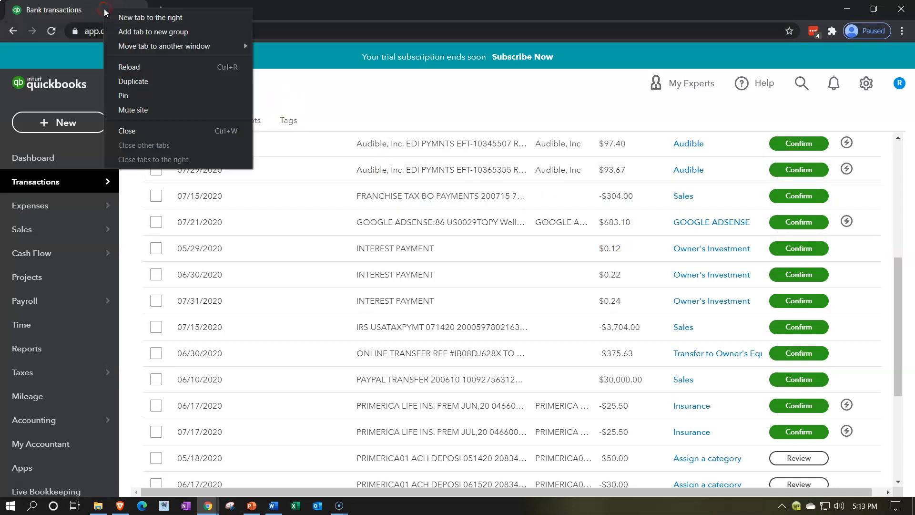
click(132, 81)
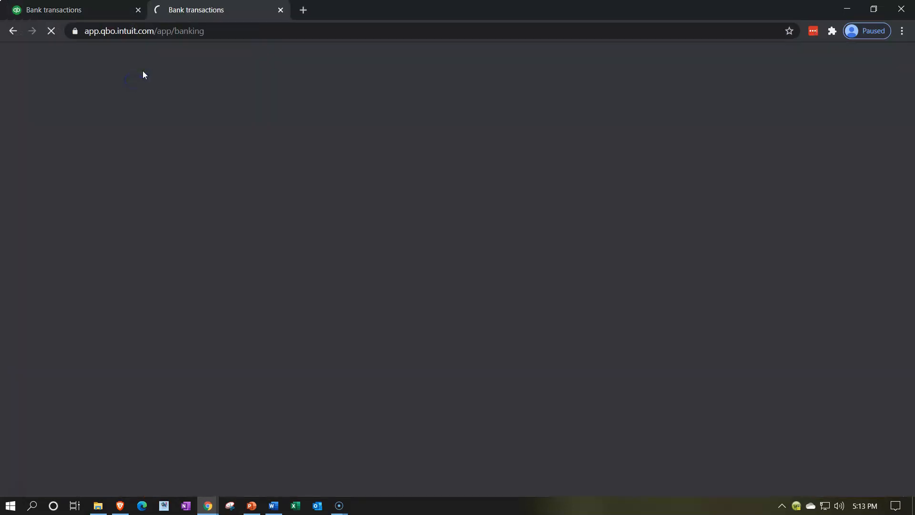
right_click(211, 14)
click(239, 83)
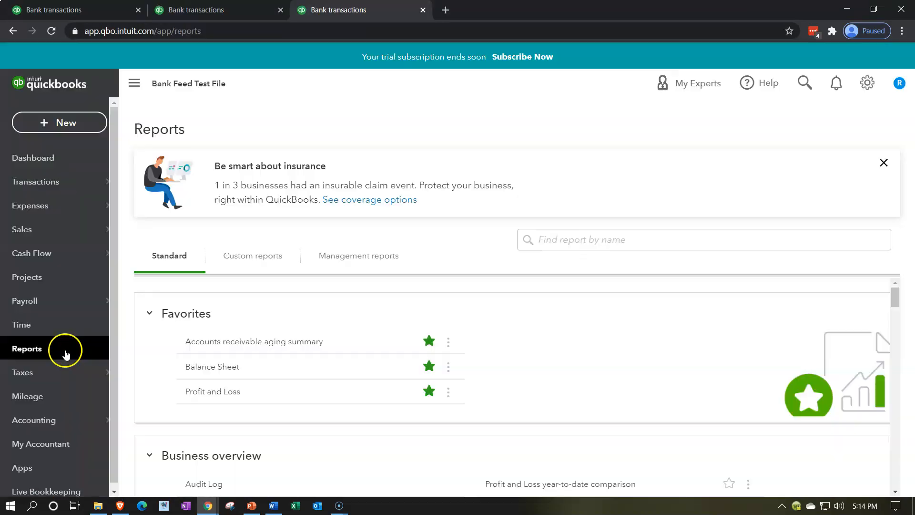
click(196, 392)
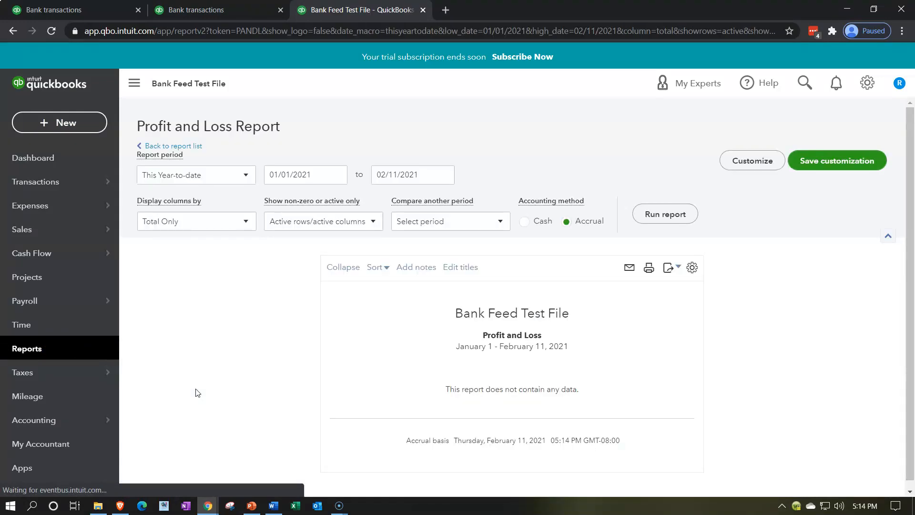
- Run the Profit and Loss report for 01/01/2020 to 12/31/2020, with the navigation sidebar hidden and the page enlarged
click(265, 175)
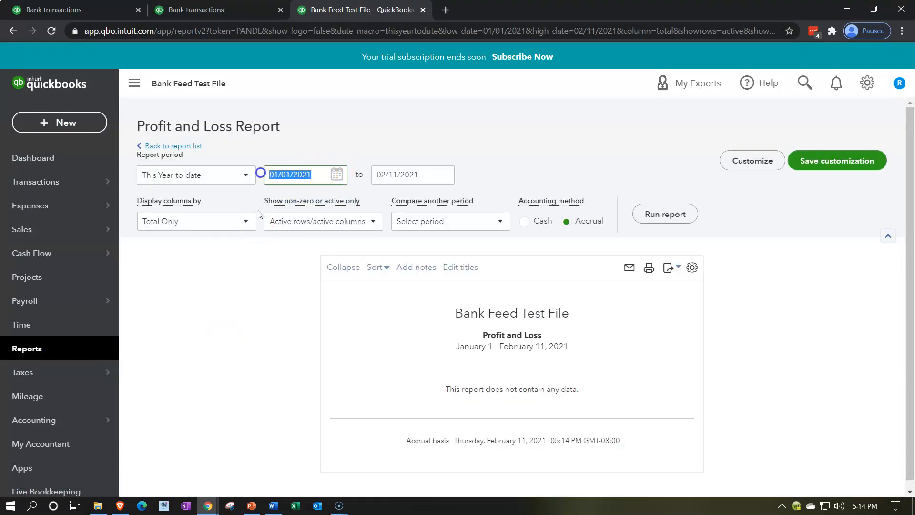
text(01/01/2020)
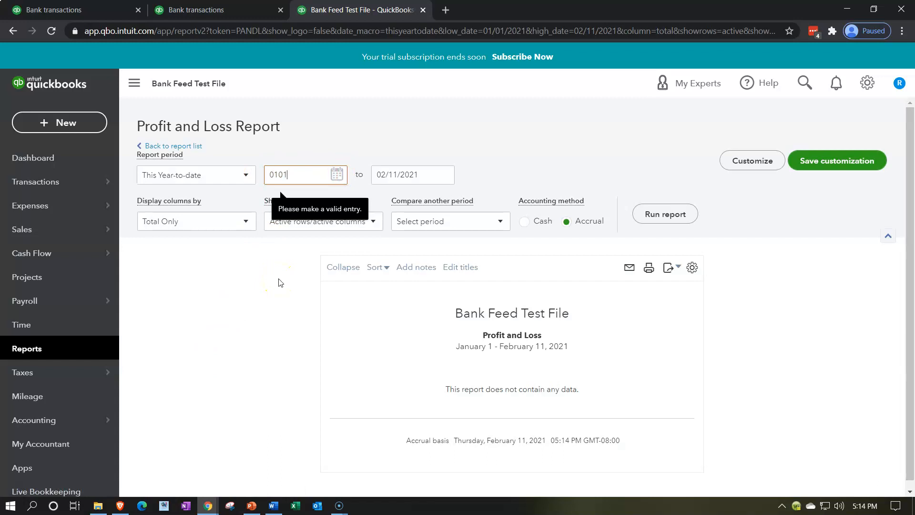
key(Tab)
text(12/31/2020)
key(Tab)
click(663, 215)
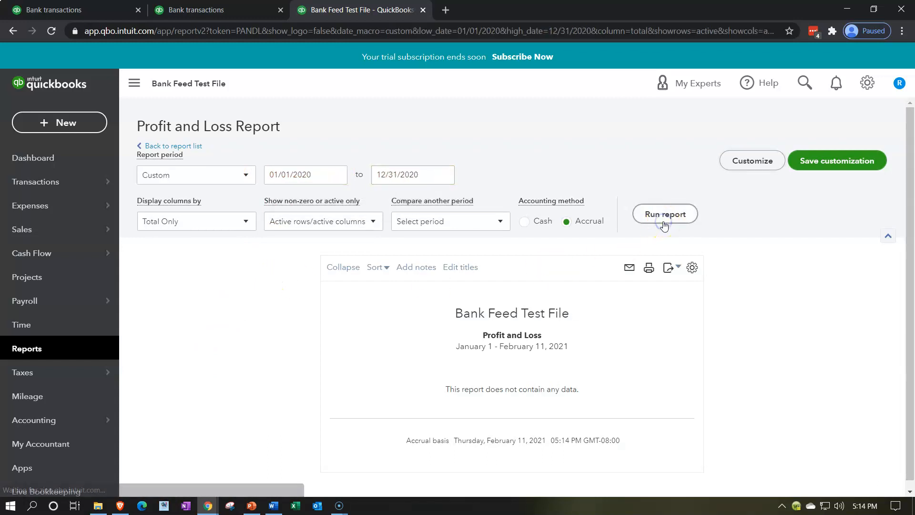
click(133, 93)
key(ctrl+plus)
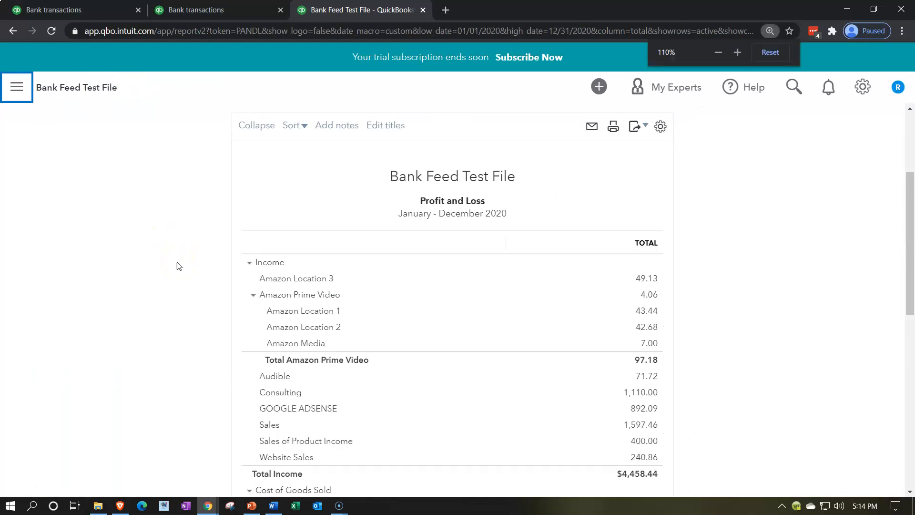
key(ctrl+plus)
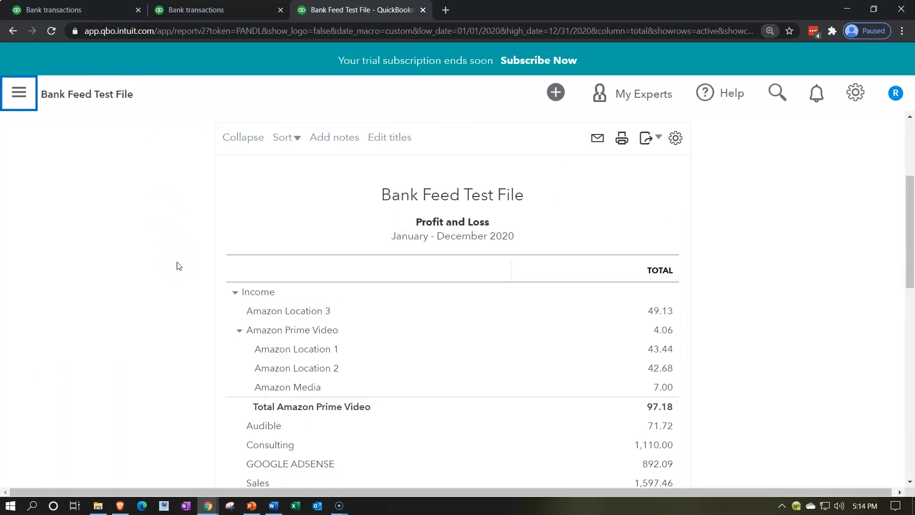
- Open the Balance Sheet report in the second browser tab and hide the navigation sidebar
click(223, 13)
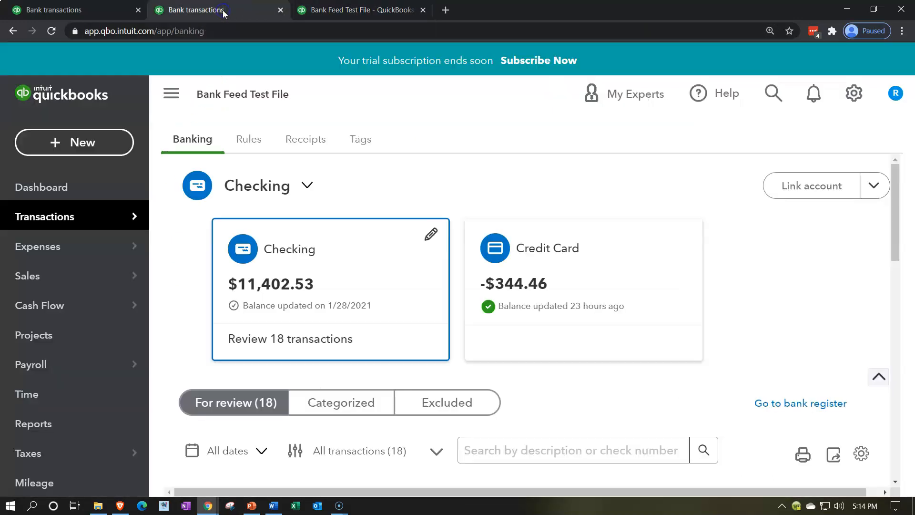
click(100, 425)
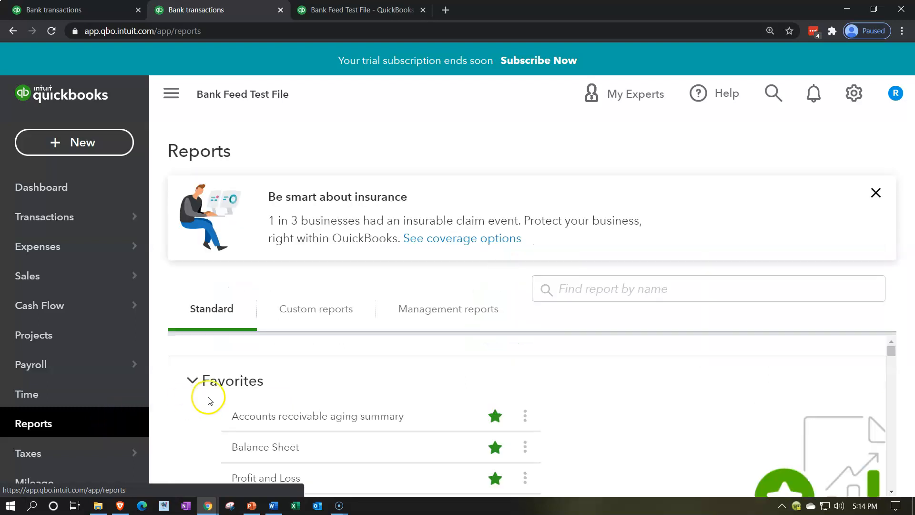
scroll(241, 403, down, 2)
click(249, 385)
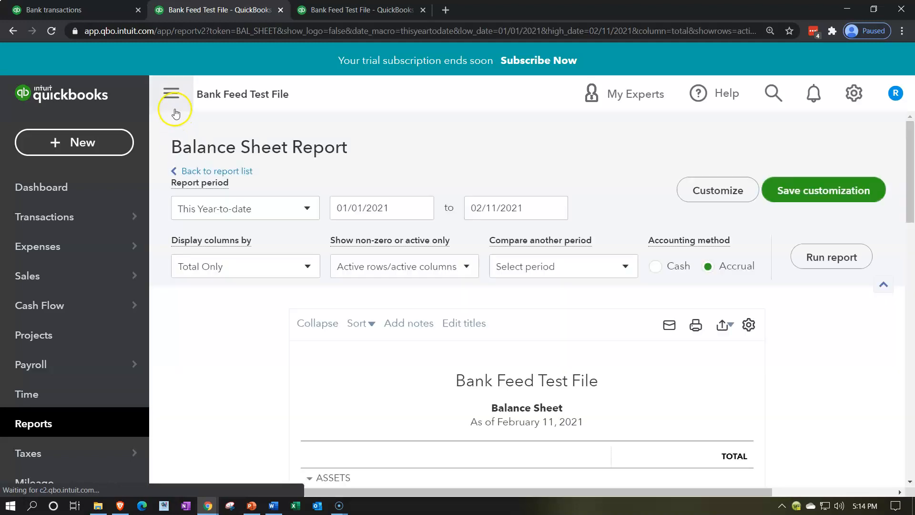
click(174, 111)
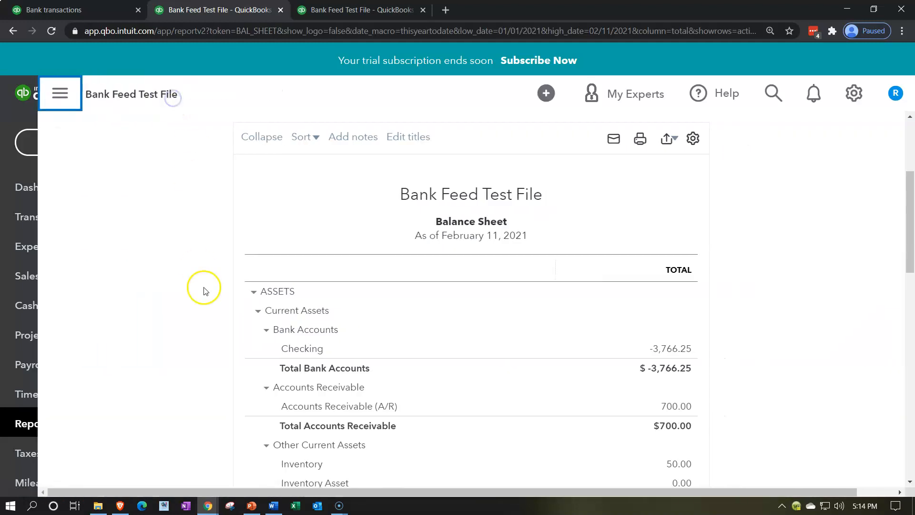
- Run the Balance Sheet report for the period 01/01/2020 to 12/31/2020
click(265, 208)
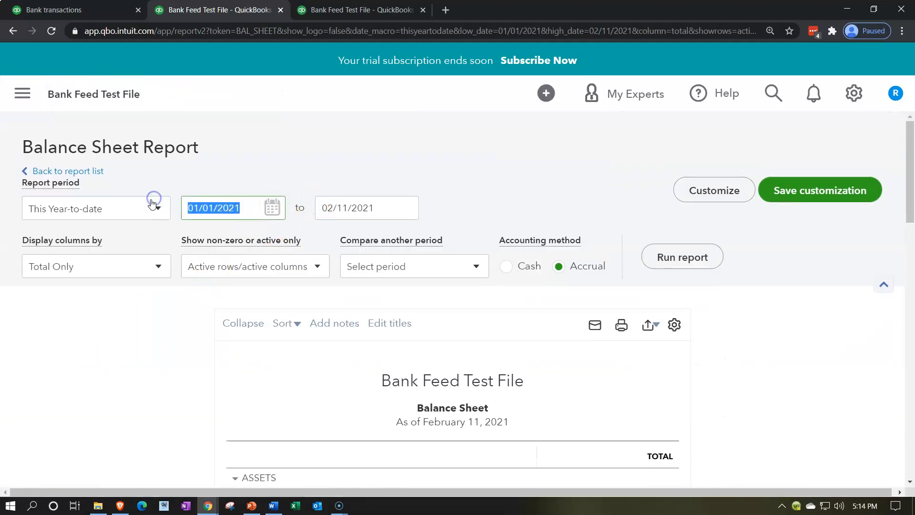
text(01/01/2020)
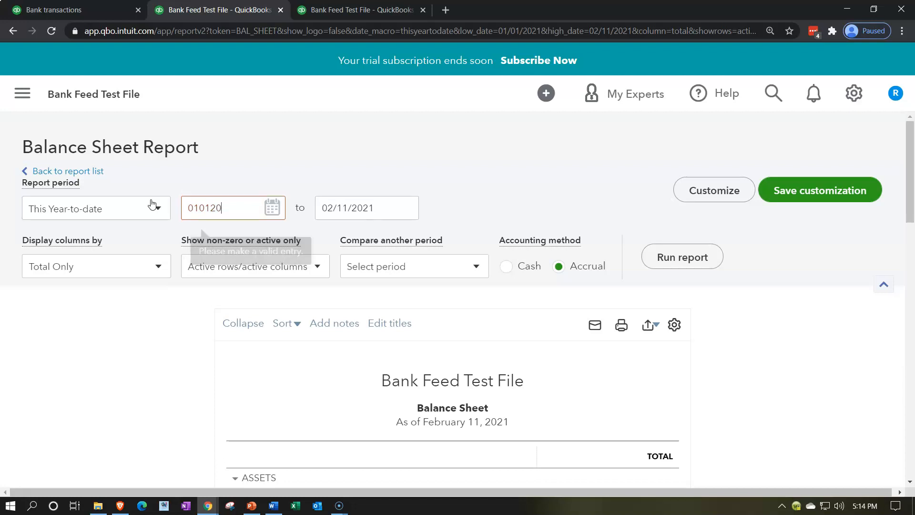
key(Tab)
text(12/31/2020)
key(Tab)
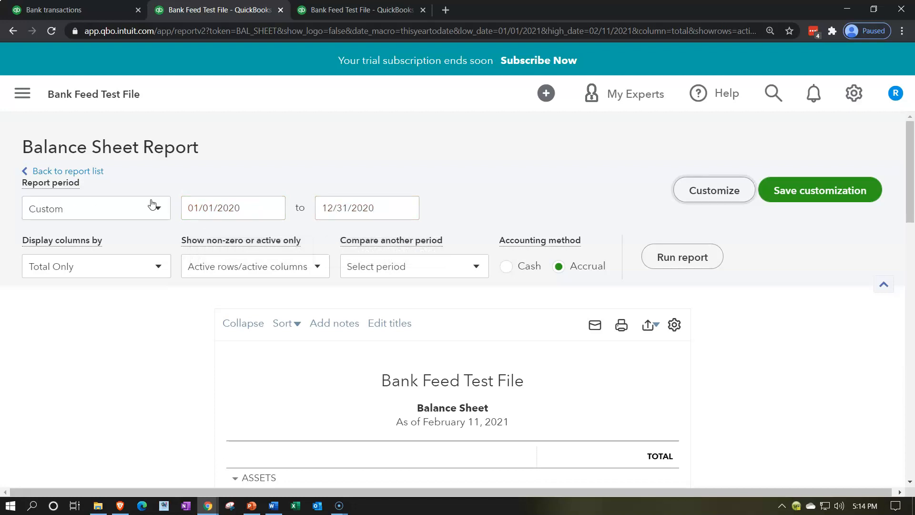
click(660, 256)
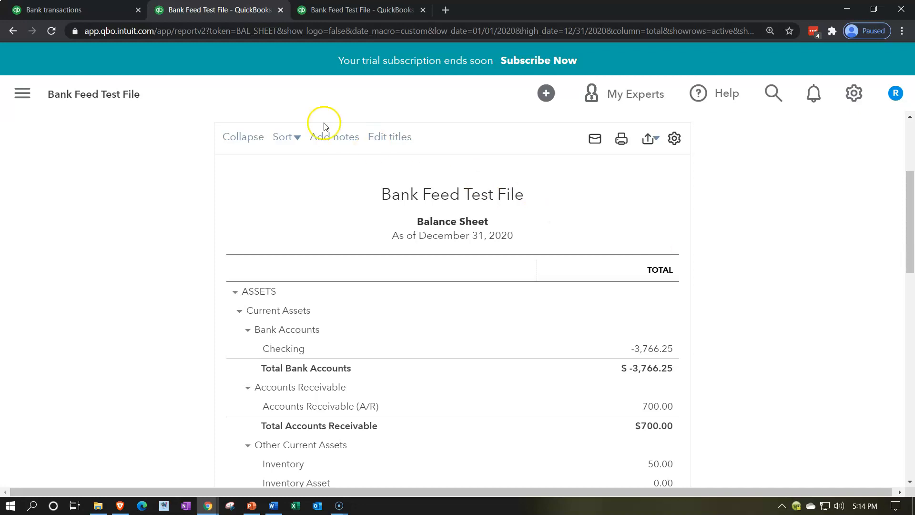
- Return to the bank transactions for review, hide the navigation sidebar and sort the list by description in ascending order
click(99, 11)
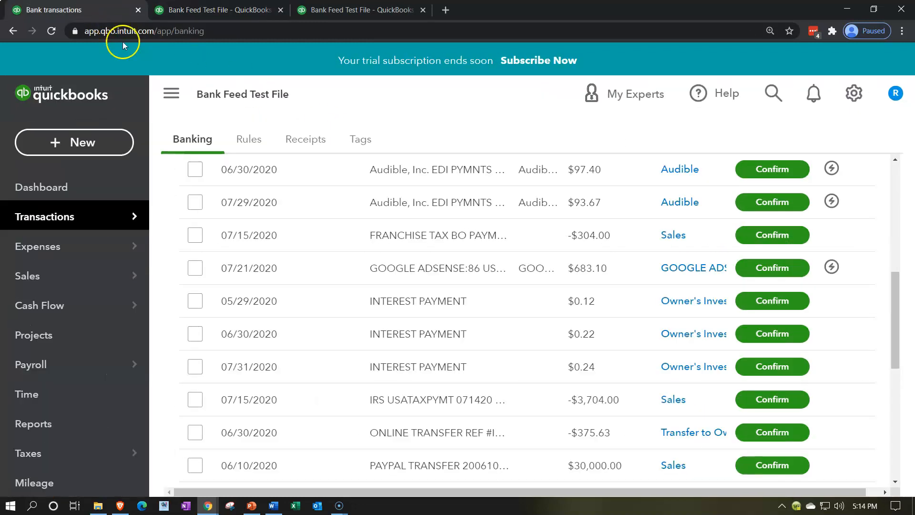
click(168, 101)
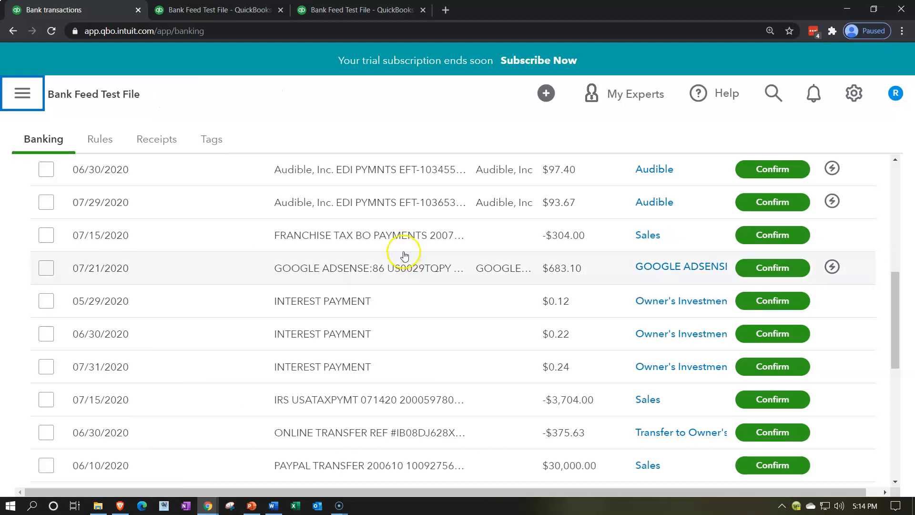
scroll(402, 247, up, 5)
click(352, 264)
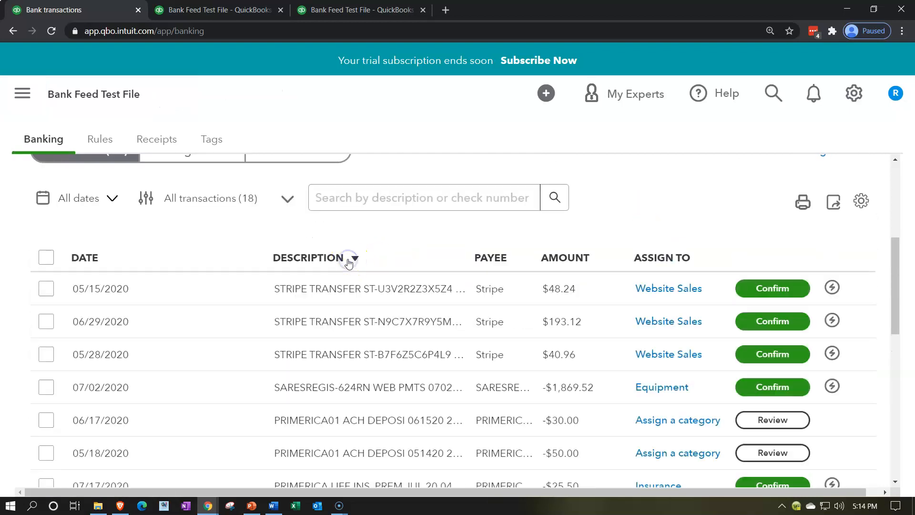
click(348, 261)
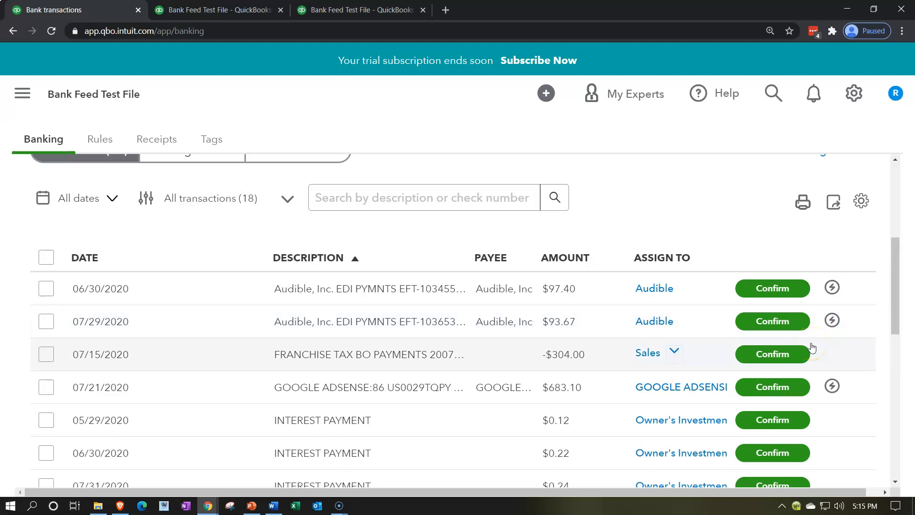
- Select the Audible transactions dated 06/30/2020 and 07/29/2020 and confirm them together
scroll(813, 348, down, 3)
scroll(812, 348, down, 5)
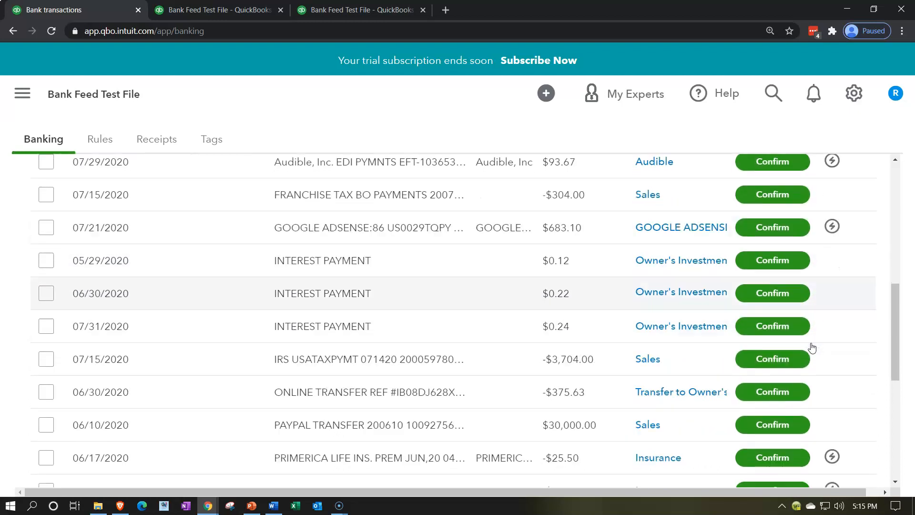
scroll(812, 348, down, 2)
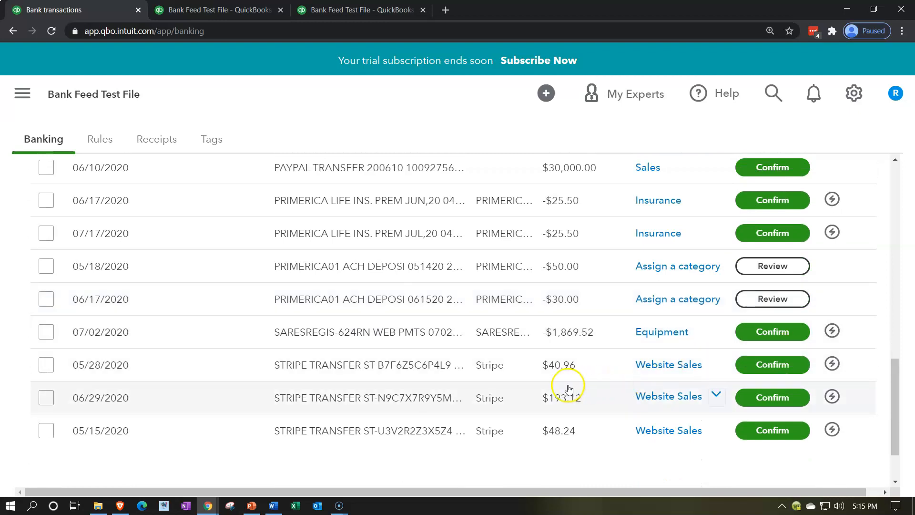
scroll(445, 381, up, 8)
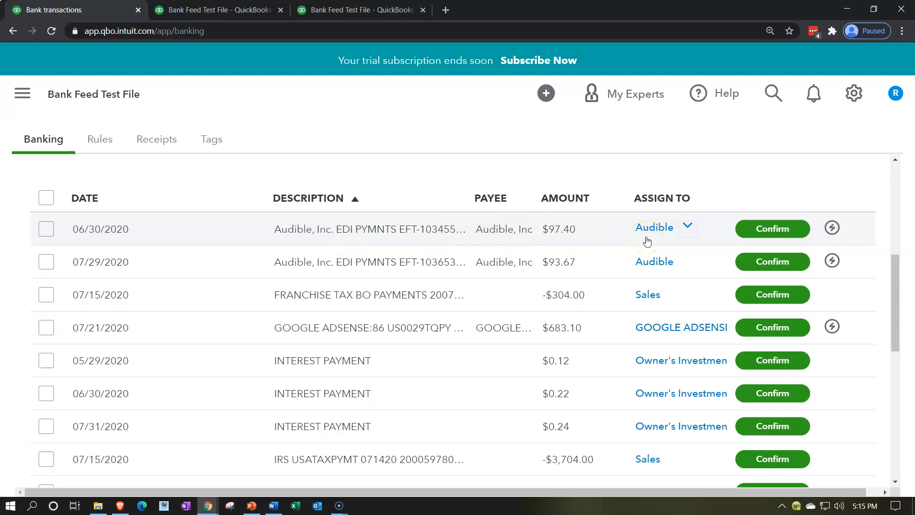
click(46, 230)
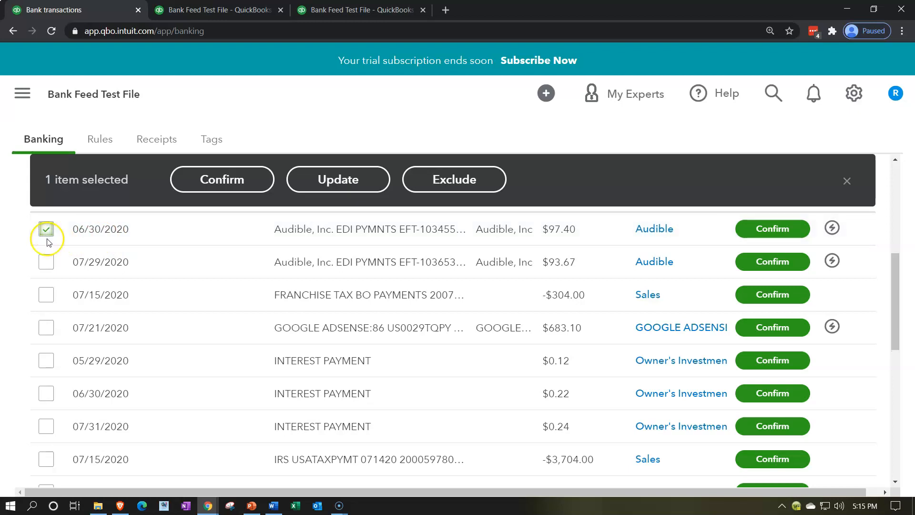
click(45, 262)
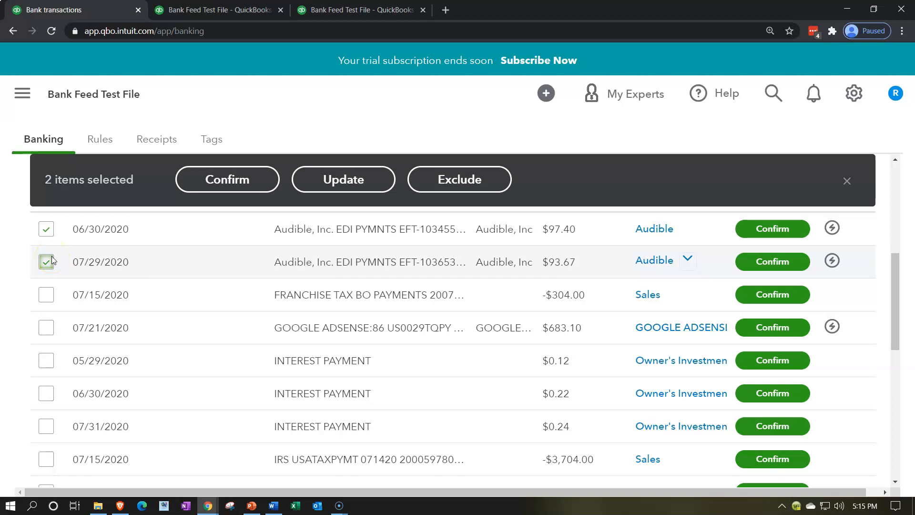
click(194, 184)
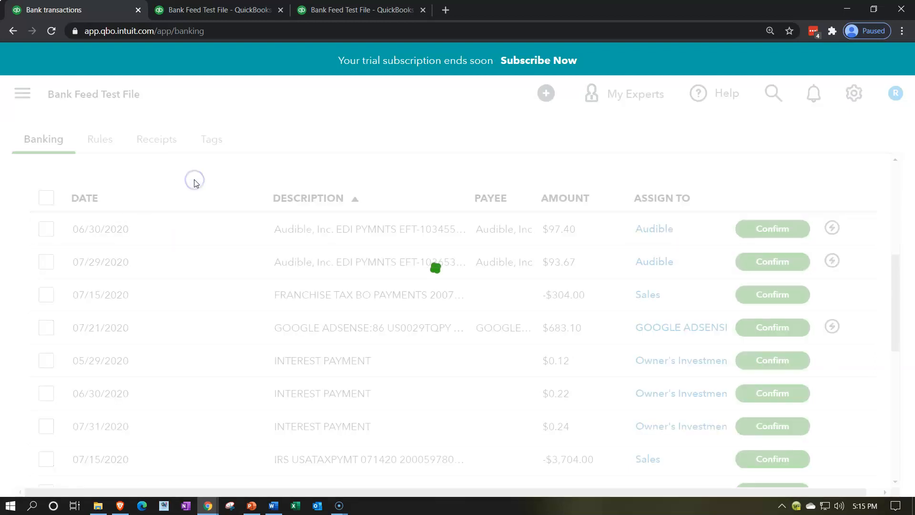
- Rerun the 2020 Balance Sheet report to refresh the checking balance
click(211, 10)
scroll(230, 231, up, 3)
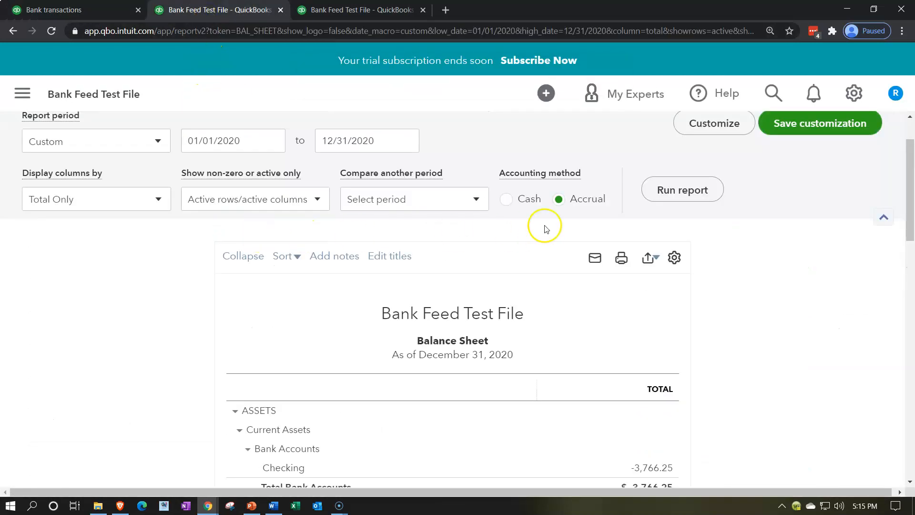
click(651, 196)
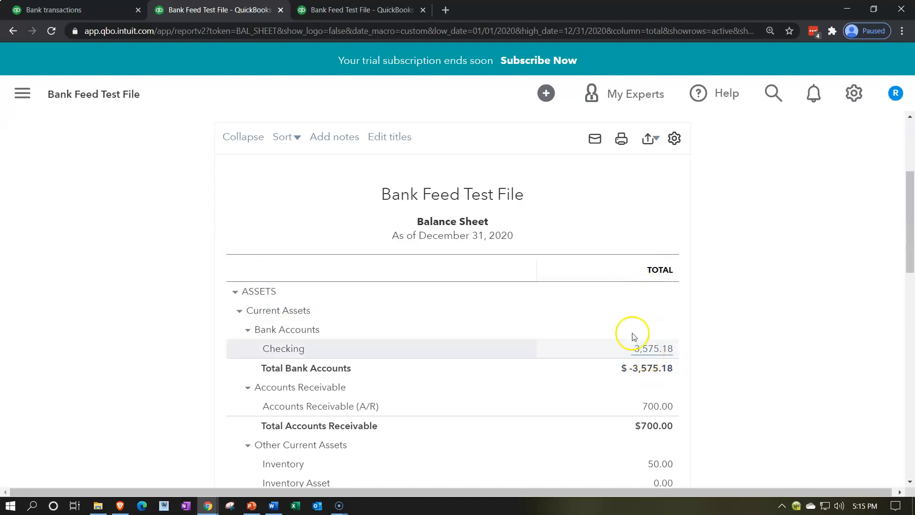
- Rerun the 2020 Profit and Loss report to refresh the income accounts
click(364, 11)
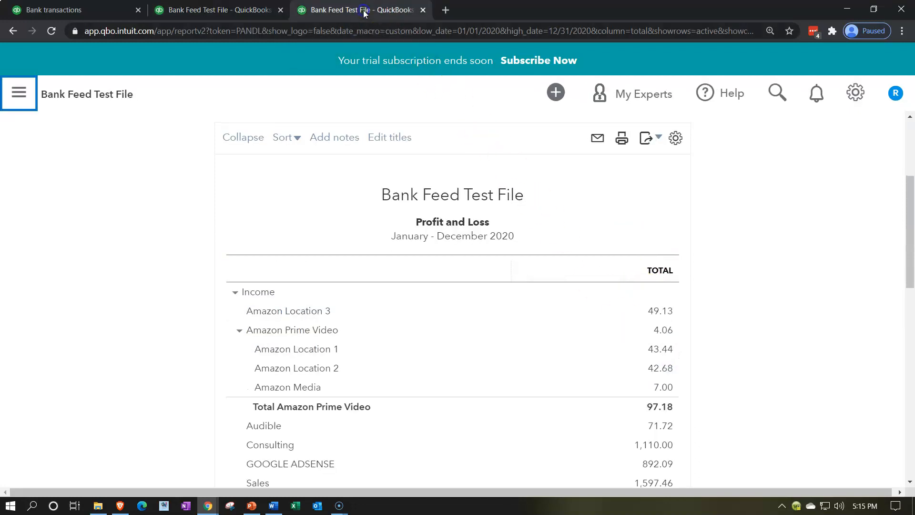
scroll(291, 204, up, 4)
click(692, 261)
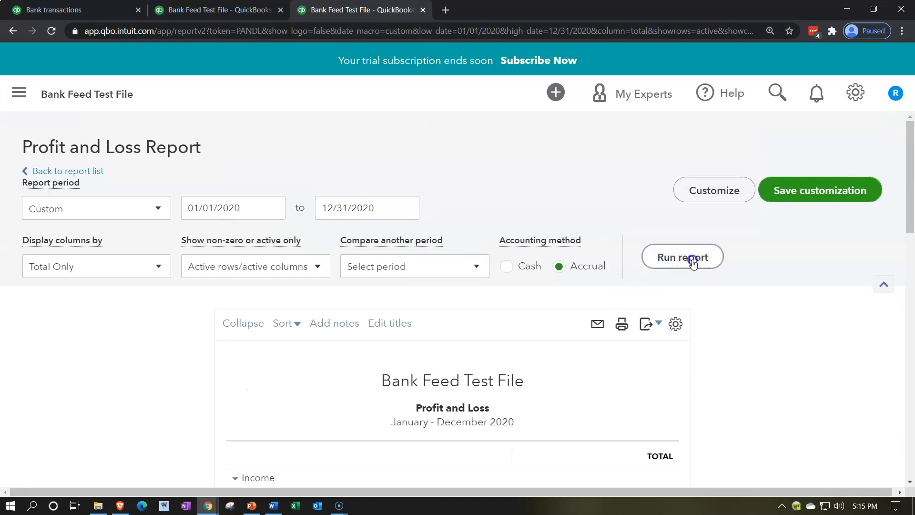
scroll(674, 307, down, 5)
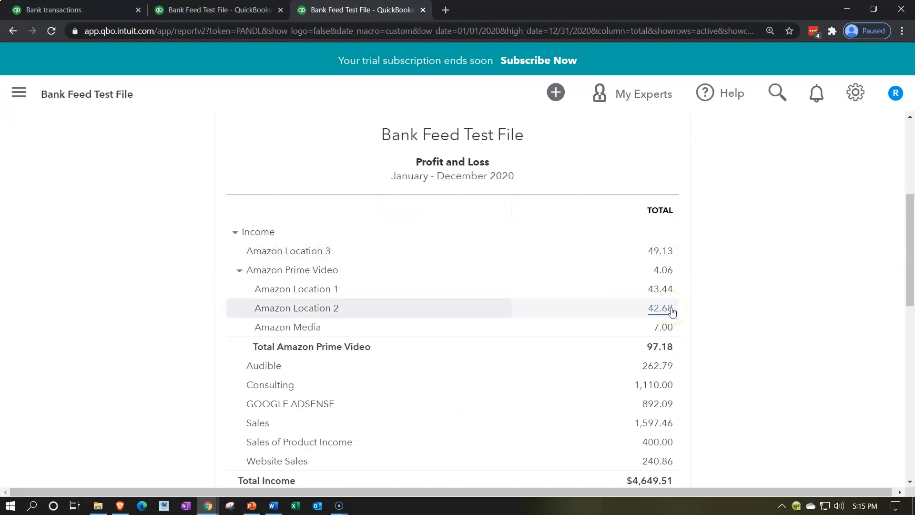
- Examine the transactions behind the Audible income total, and return to the Profit and Loss report
click(658, 366)
scroll(657, 367, down, 3)
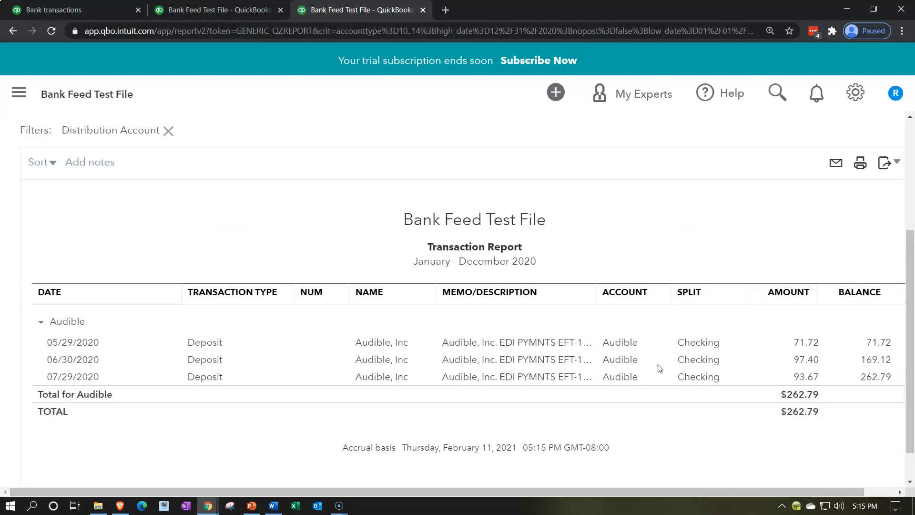
scroll(450, 369, up, 4)
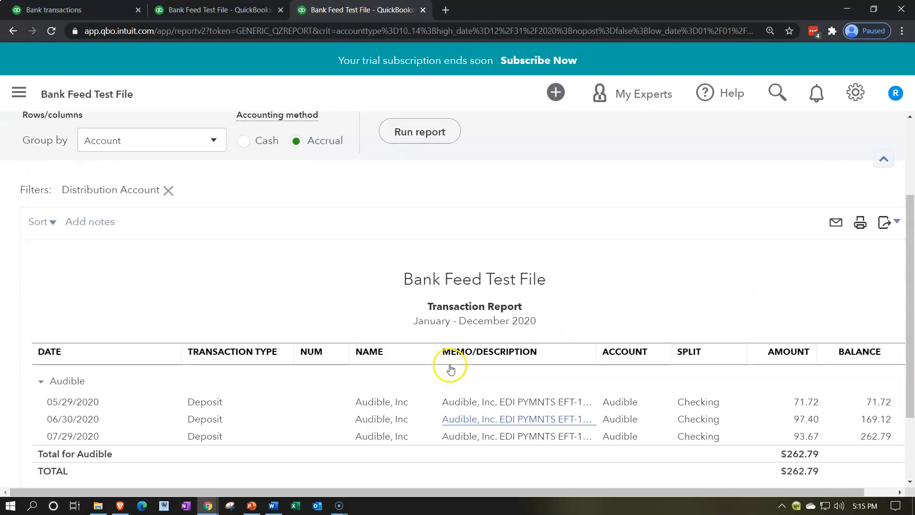
click(117, 167)
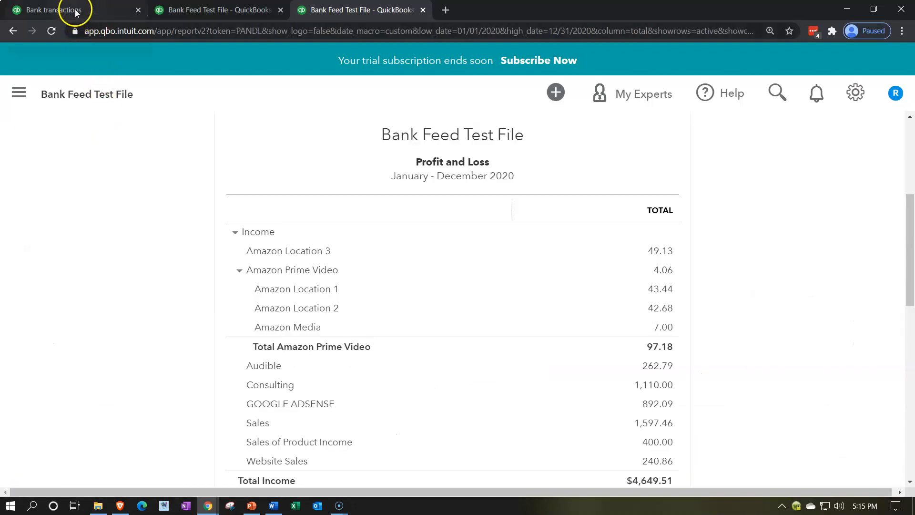
- Return to the bank transactions and open the details of the FRANCHISE TAX BO payment dated 07/15/2020
click(76, 12)
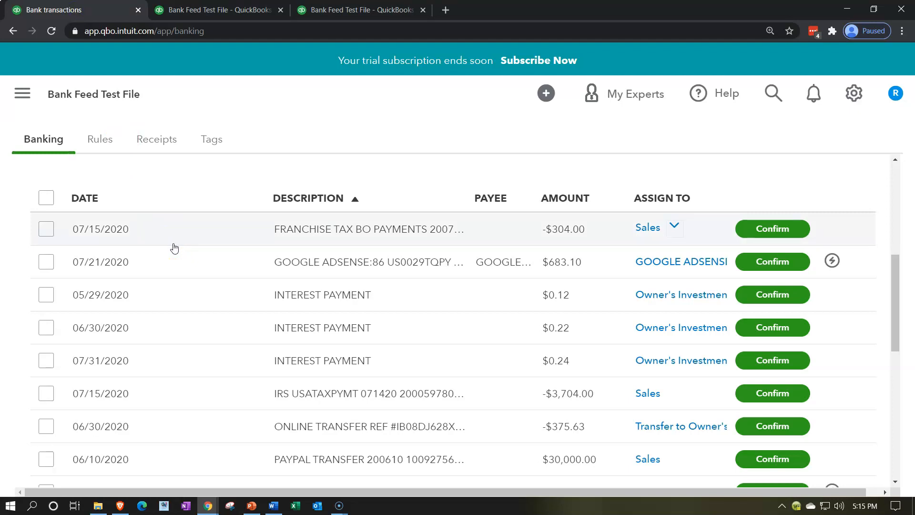
click(352, 241)
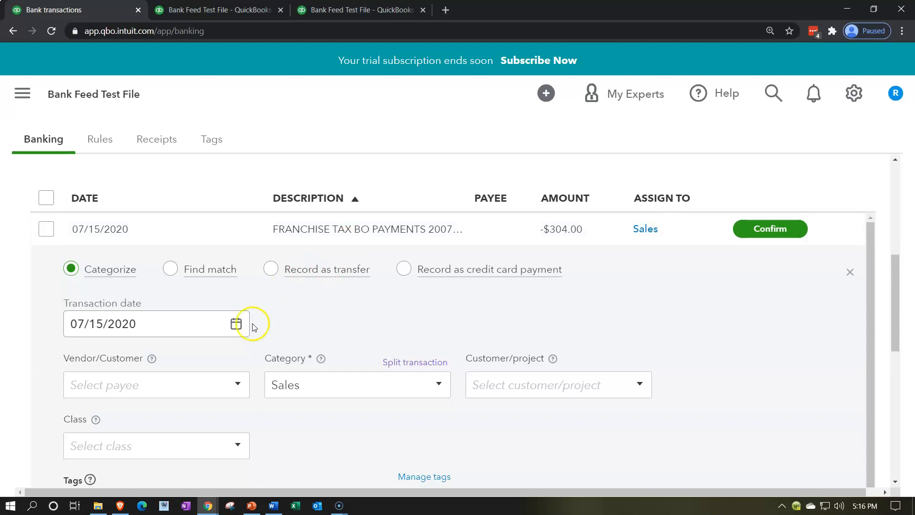
scroll(252, 326, down, 1)
click(165, 327)
scroll(161, 354, down, 2)
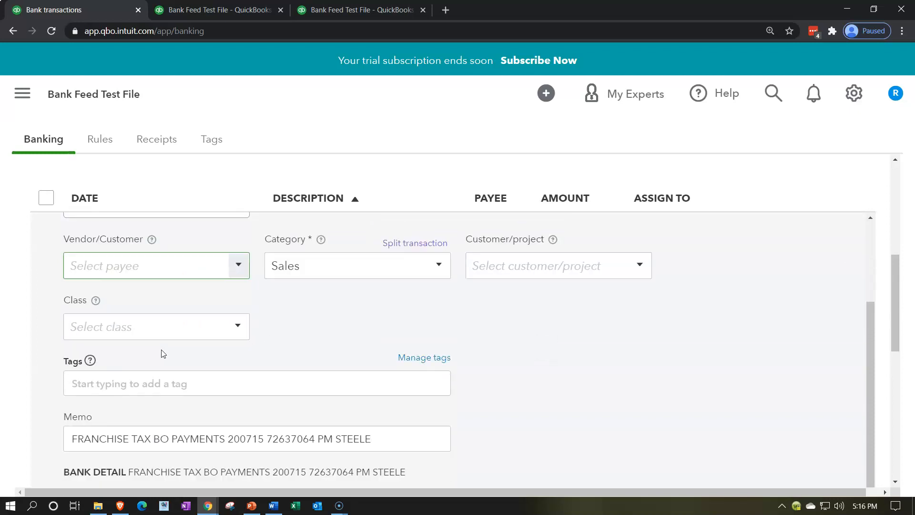
drag(151, 383, 74, 385)
key(ctrl+c)
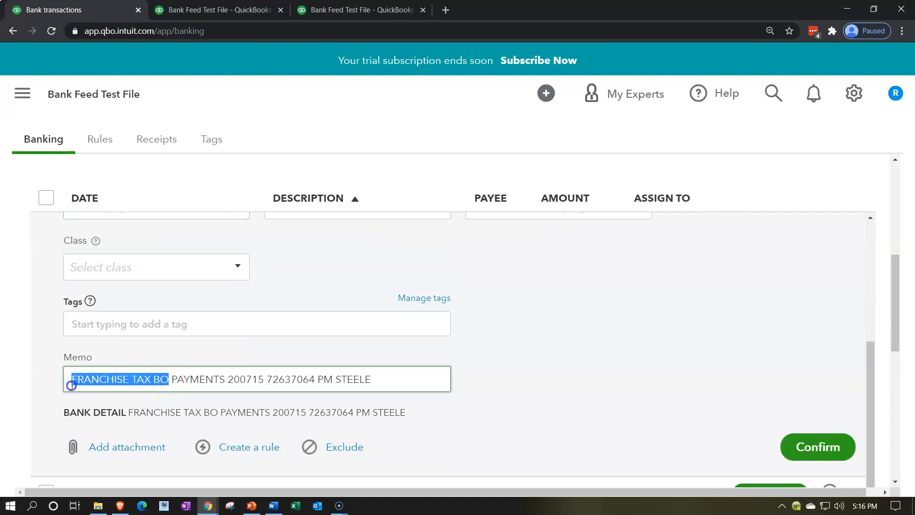
click(119, 268)
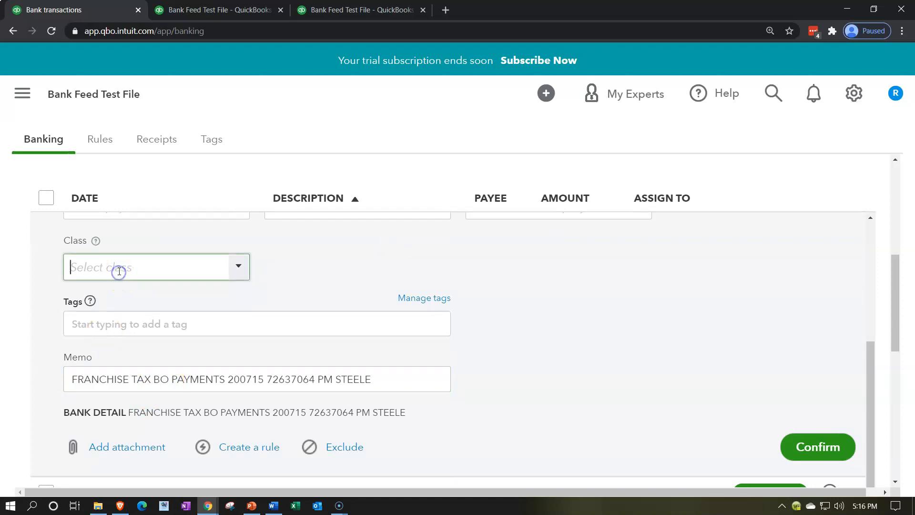
key(ctrl+v)
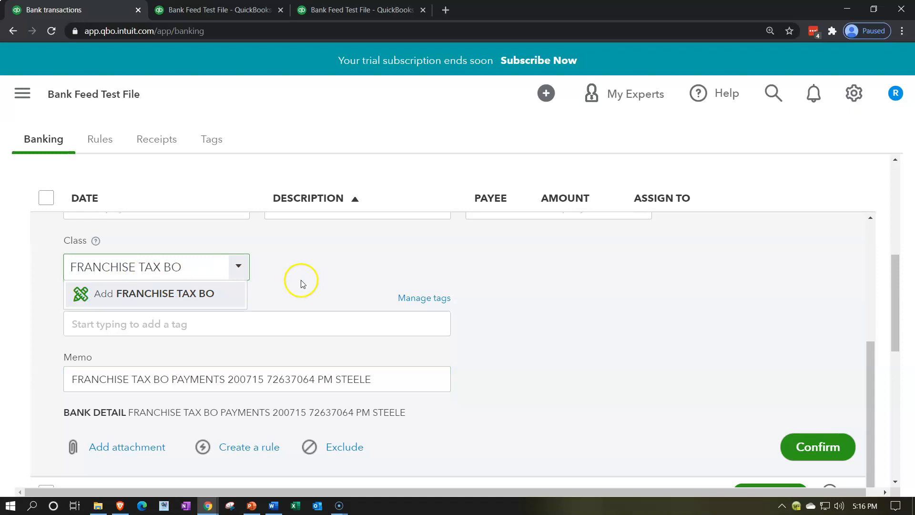
scroll(300, 282, up, 1)
drag(182, 327, 28, 335)
key(ctrl+c)
key(BackSpace)
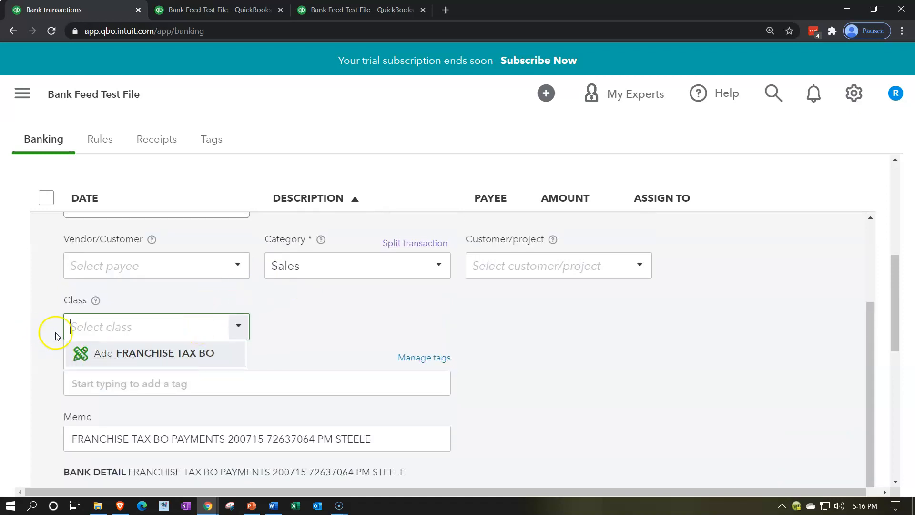
click(24, 308)
click(97, 268)
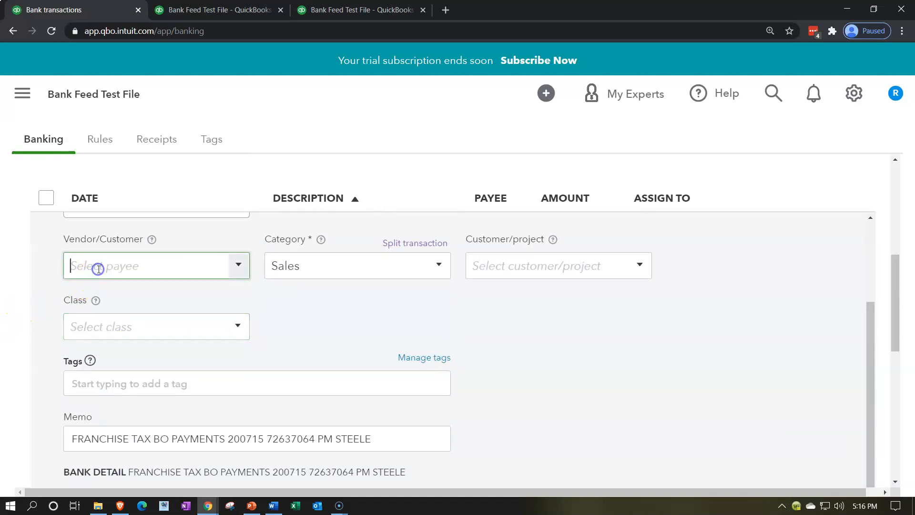
key(ctrl+v)
key(Tab)
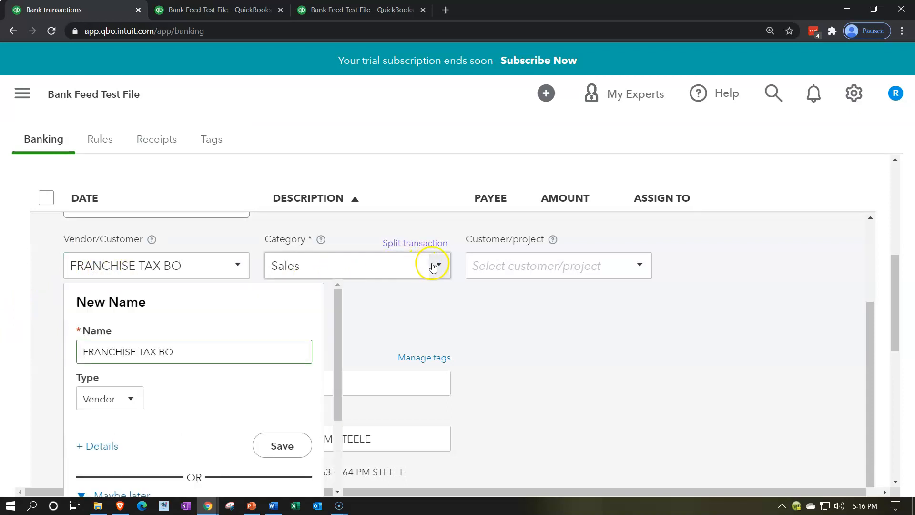
click(421, 317)
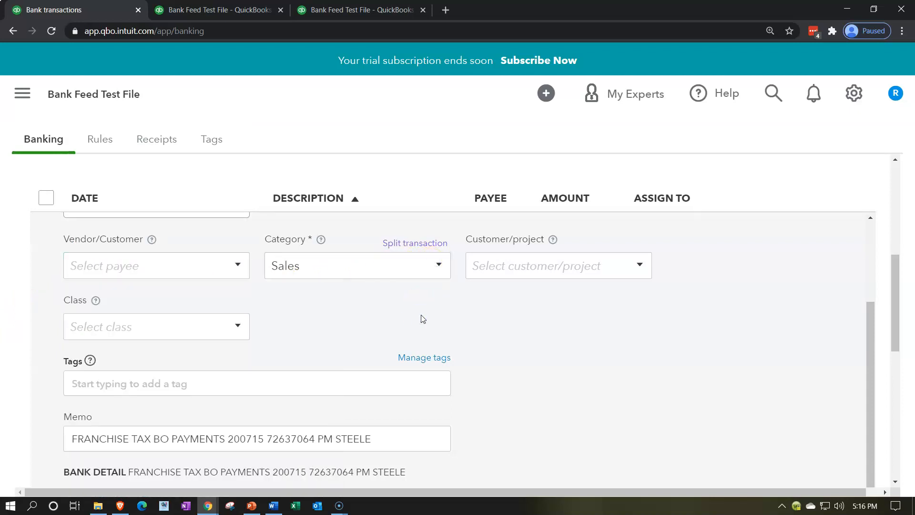
- Start a new account for the tax payment's category and set its account type to Expenses
click(431, 333)
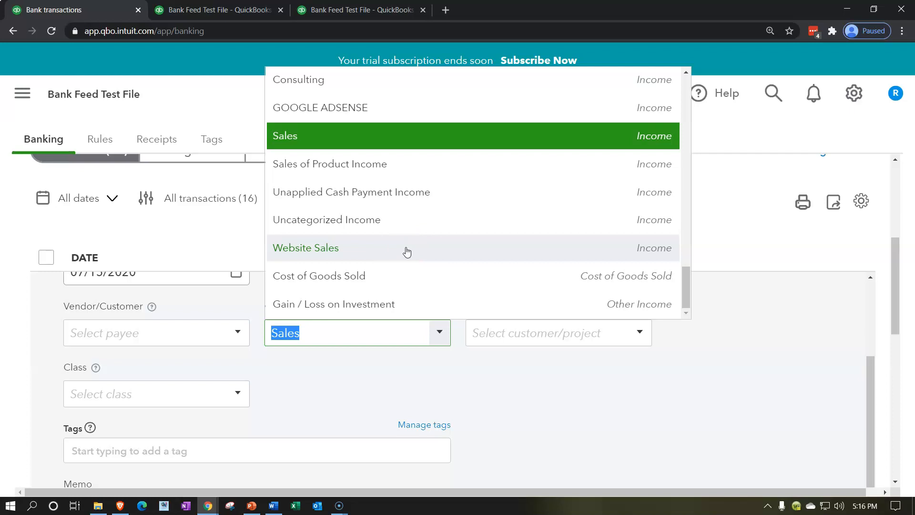
click(437, 331)
click(438, 332)
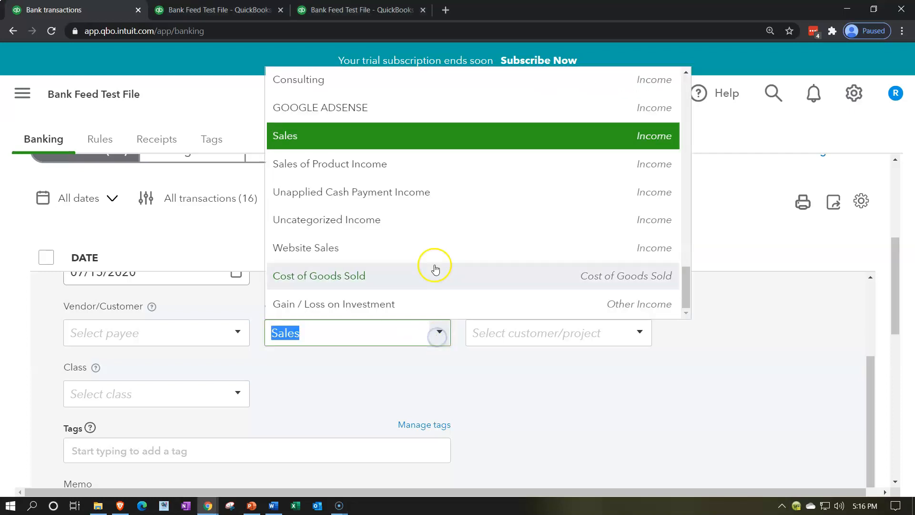
scroll(434, 259, up, 5)
scroll(433, 260, up, 15)
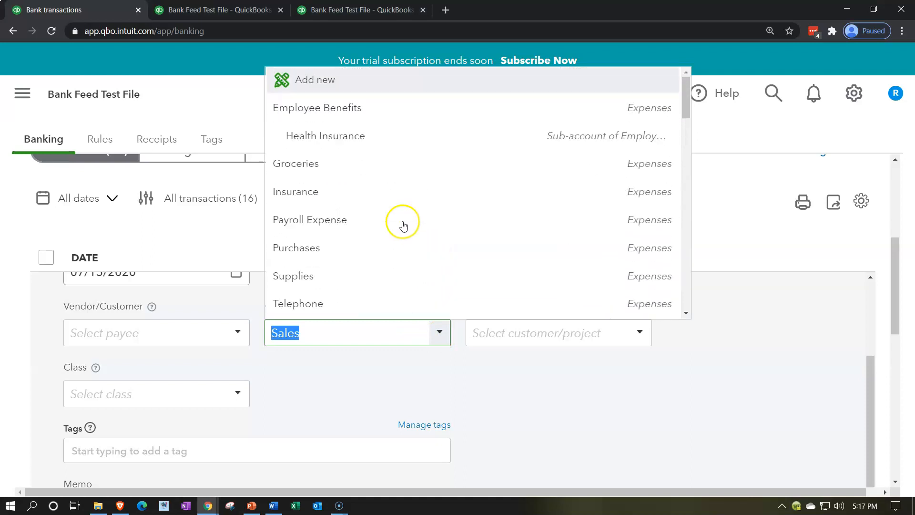
click(313, 86)
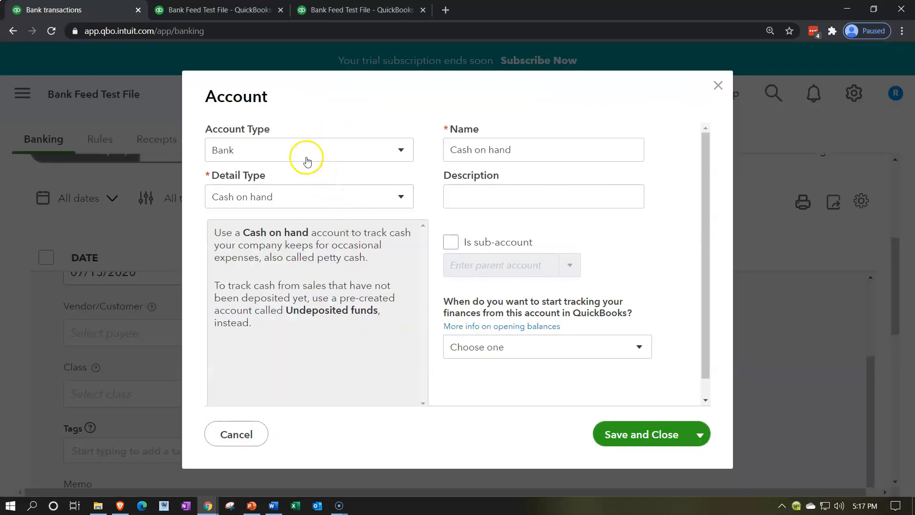
click(307, 152)
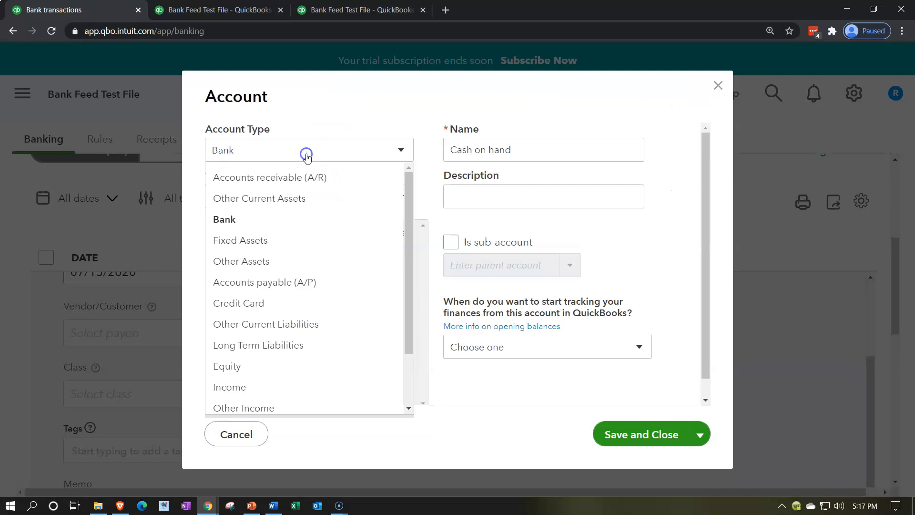
scroll(307, 253, down, 1)
click(254, 379)
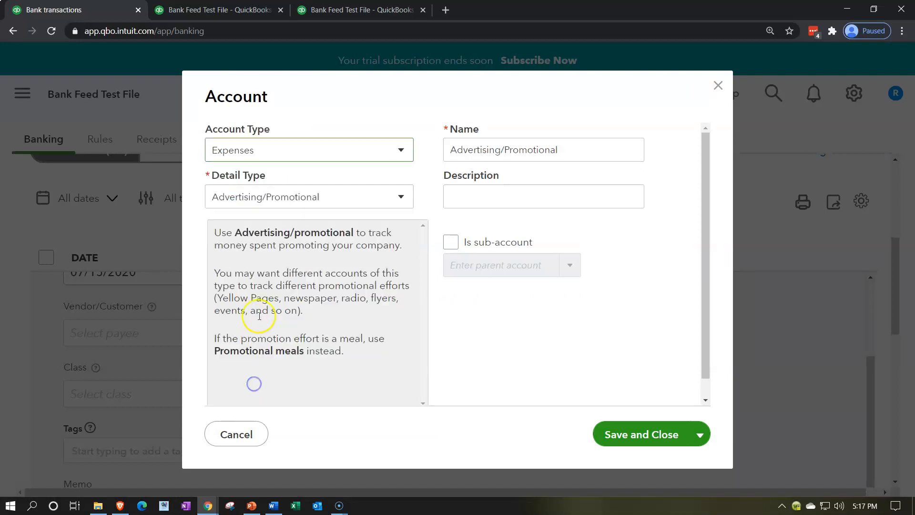
- Set the new account's detail type to Other Business Expenses, and save it under the name Tax State
click(319, 204)
scroll(323, 295, down, 3)
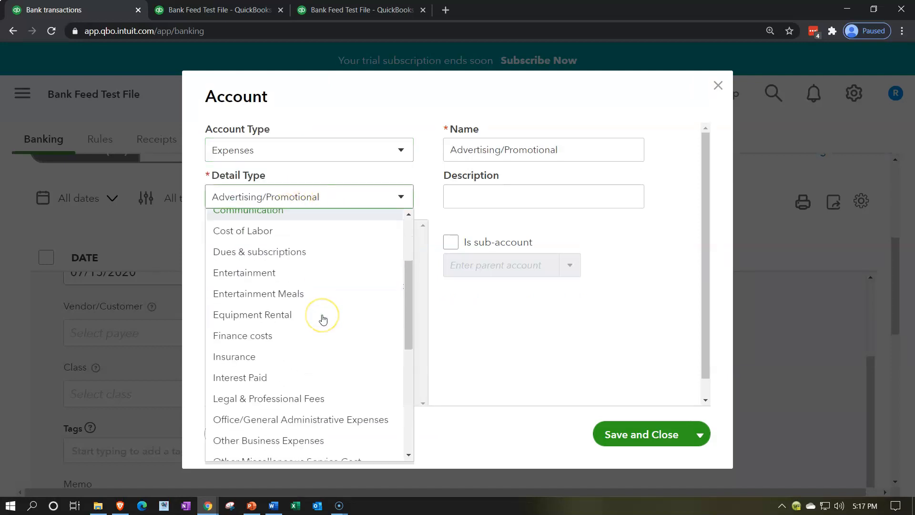
scroll(323, 317, down, 2)
click(316, 380)
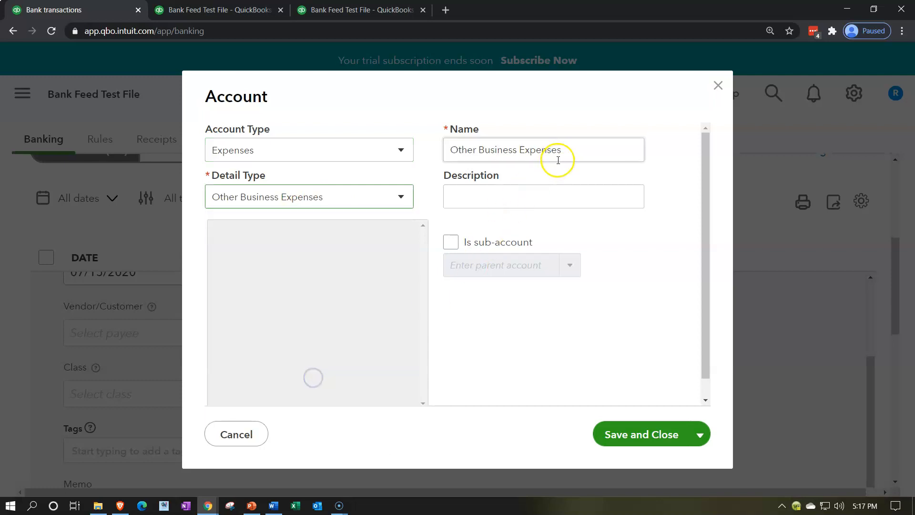
drag(558, 160, 454, 149)
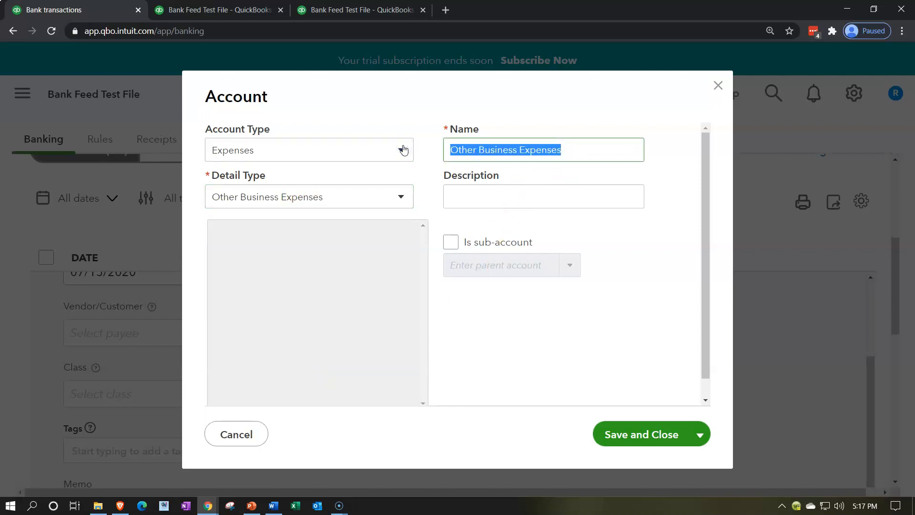
text(State)
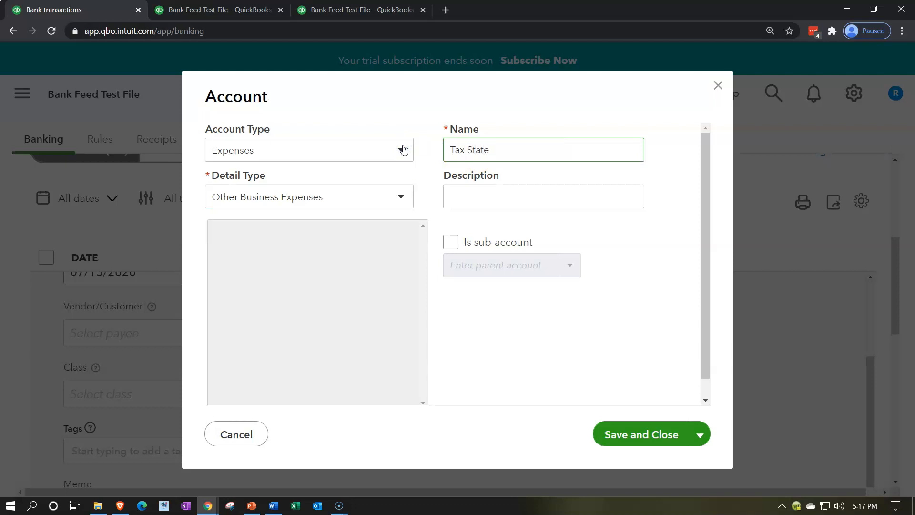
click(634, 434)
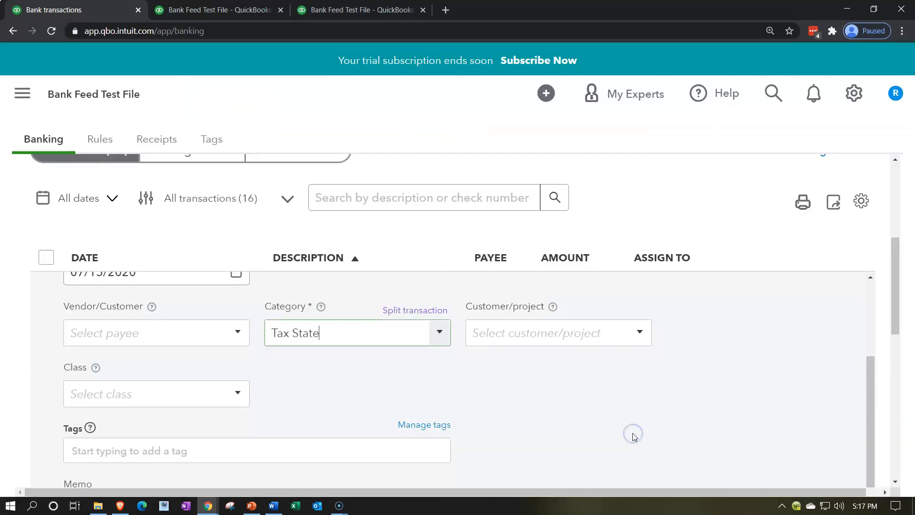
- Start a rule from the 07/15/2020 tax payment and name it FRANCHISE TAX BO, copied from the memo
scroll(643, 437, down, 3)
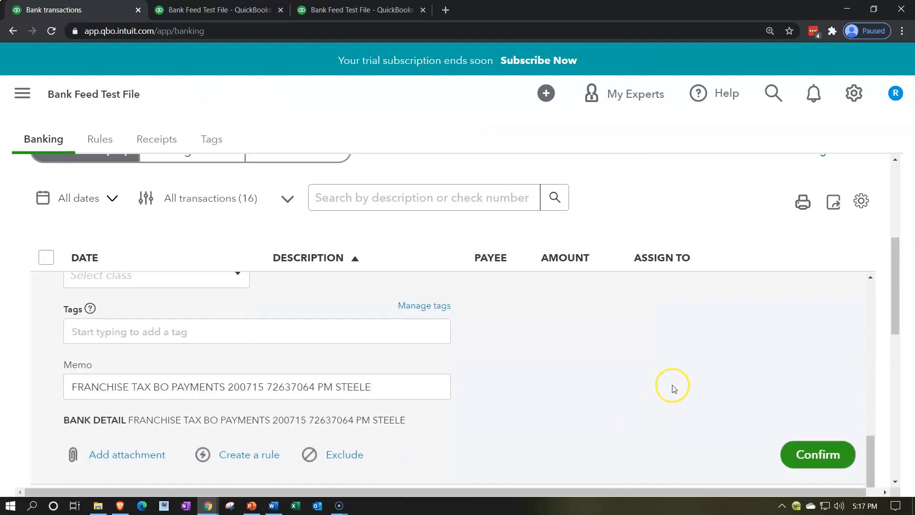
key(ctrl+minus)
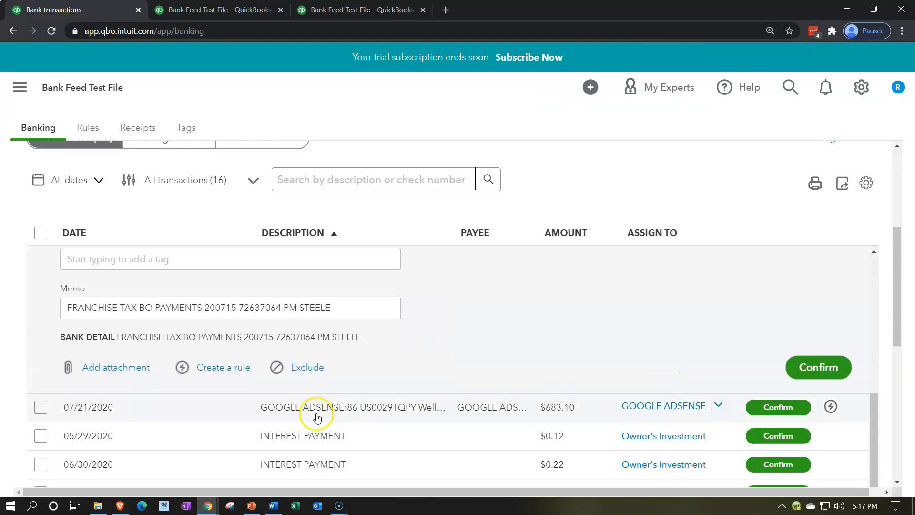
click(229, 369)
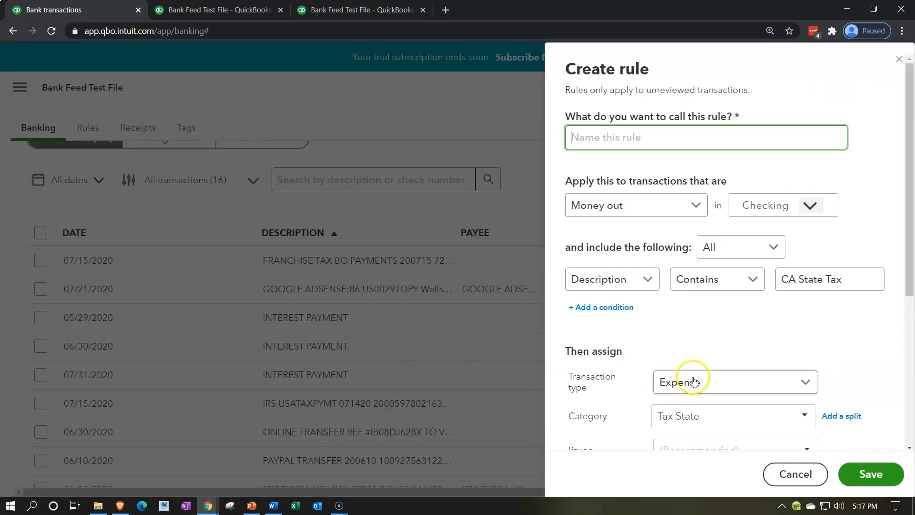
scroll(705, 378, down, 3)
scroll(709, 380, down, 1)
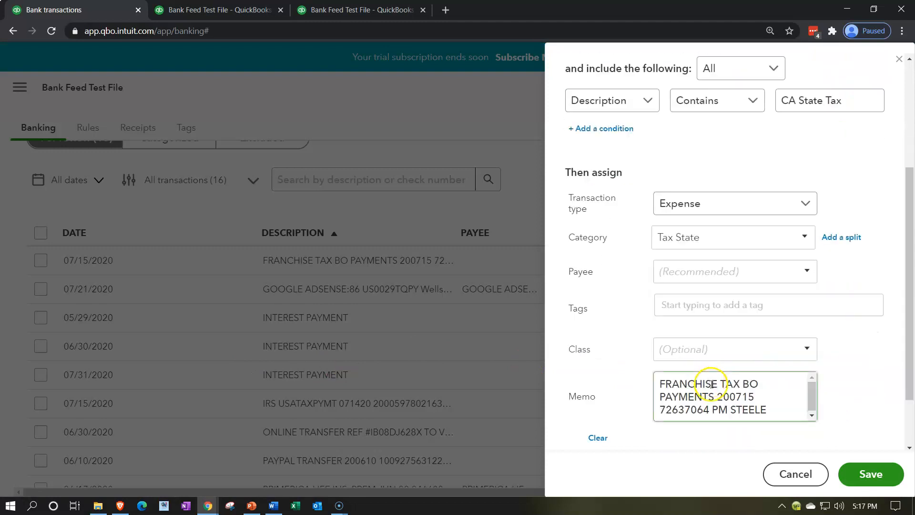
scroll(708, 377, up, 4)
scroll(680, 308, down, 4)
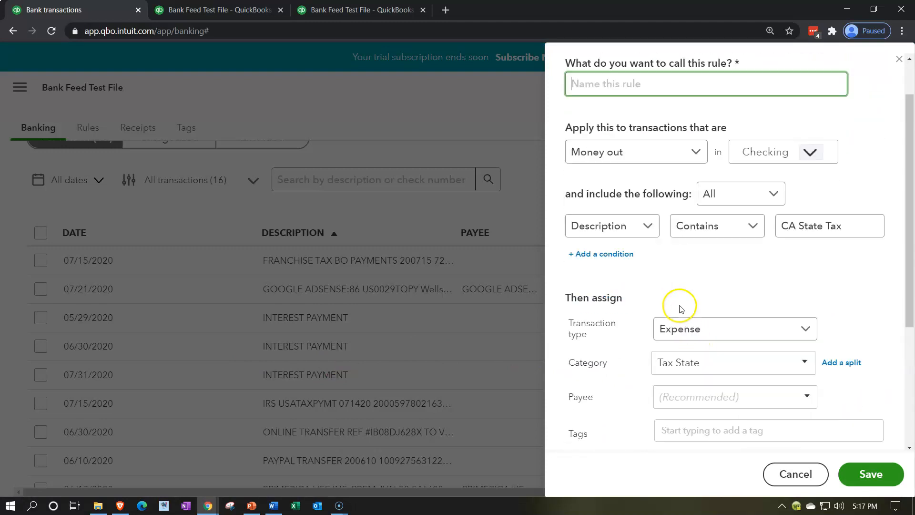
drag(749, 381, 759, 383)
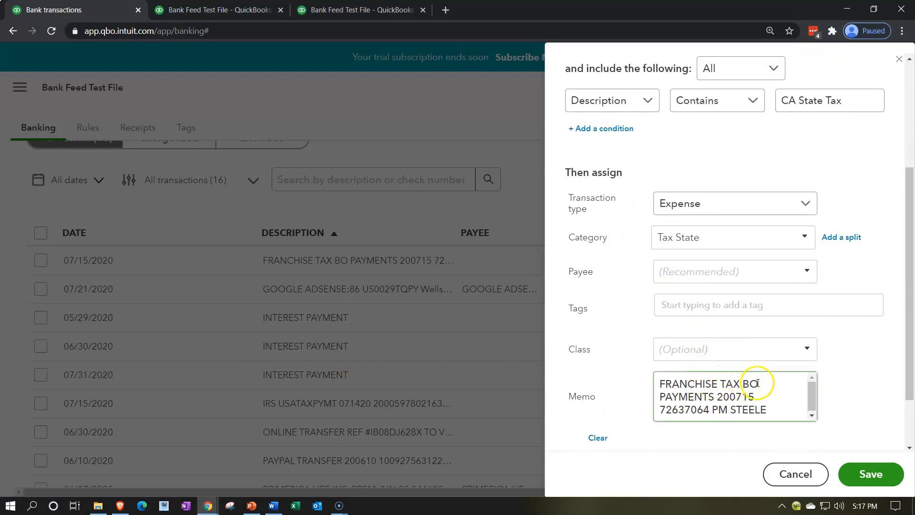
key(ctrl+c)
scroll(700, 317, up, 4)
click(636, 136)
key(ctrl+v)
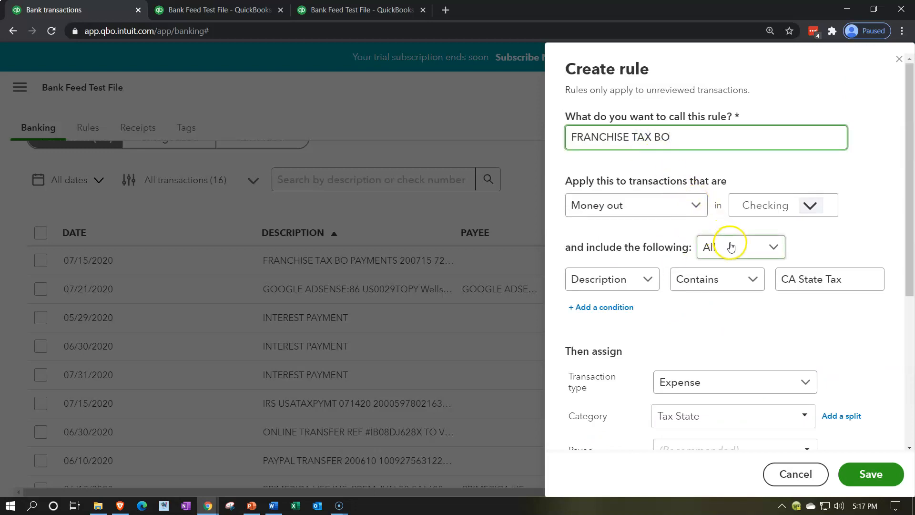
- Set the rule's condition to bank text that contains FRANCHISE TAX BO
click(647, 280)
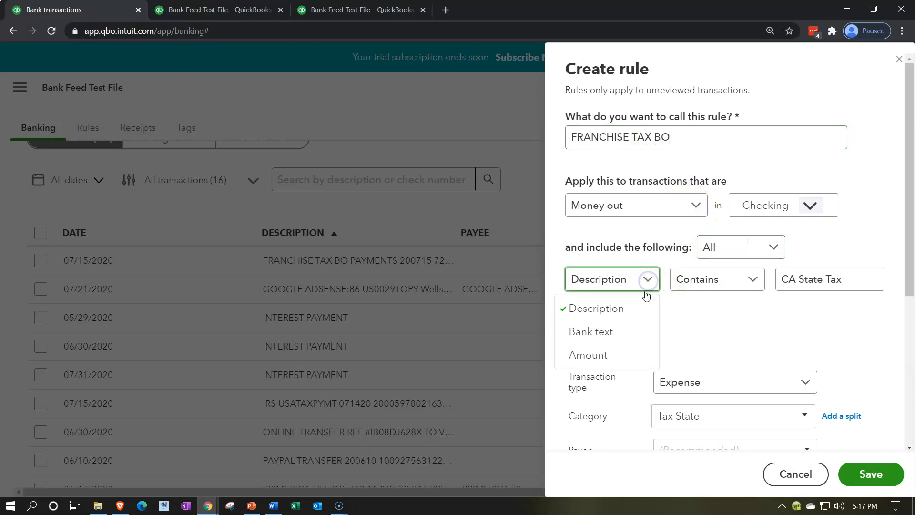
click(623, 333)
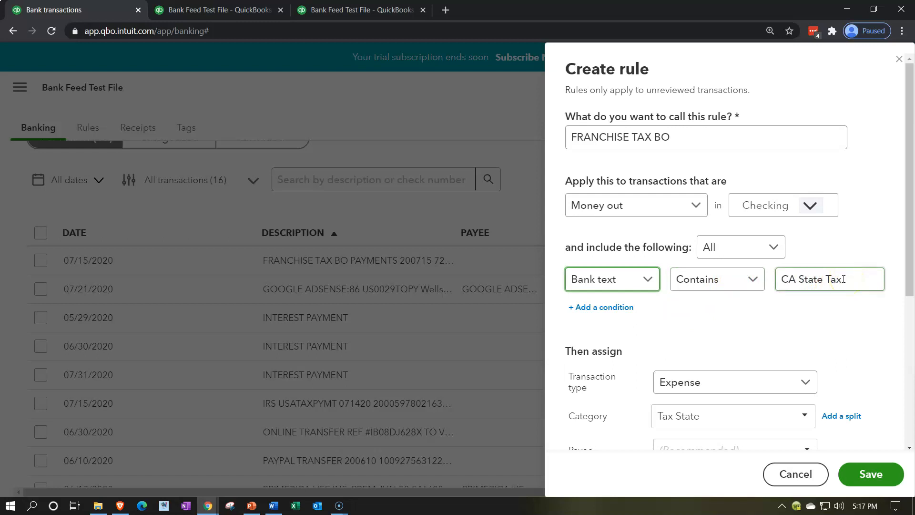
scroll(844, 279, down, 5)
scroll(845, 282, up, 5)
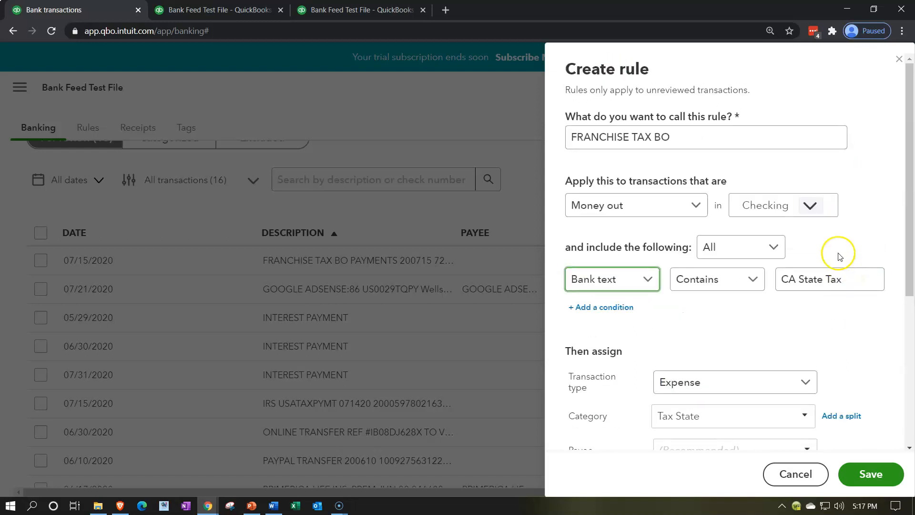
drag(860, 280, 789, 274)
key(ctrl+v)
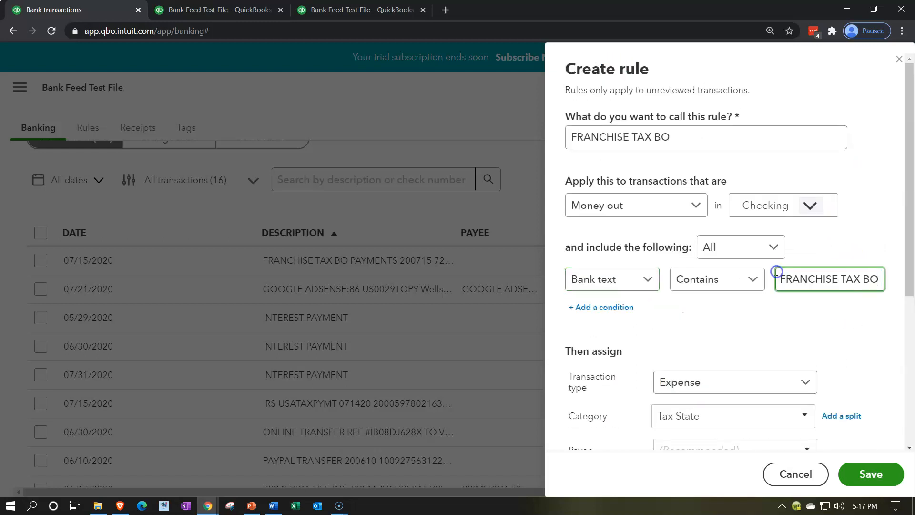
click(804, 313)
- Add FRANCHISE TAX BO as a new vendor for the rule's payee, and save the rule
scroll(805, 314, down, 1)
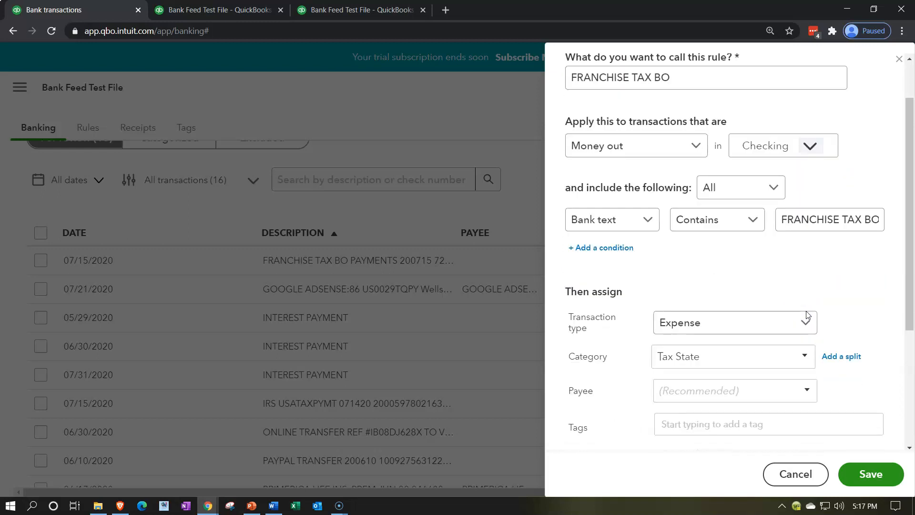
scroll(808, 329, down, 1)
scroll(809, 332, down, 1)
click(740, 333)
key(ctrl+v)
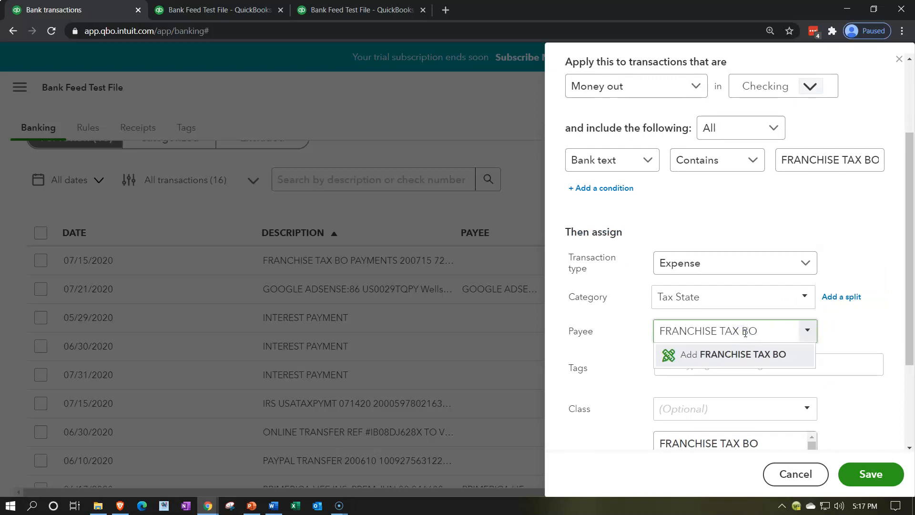
click(743, 354)
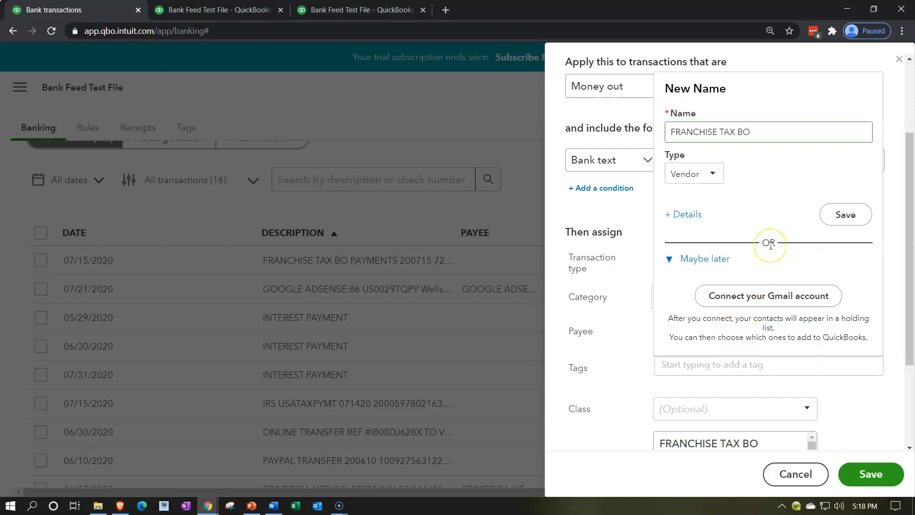
click(846, 215)
click(872, 474)
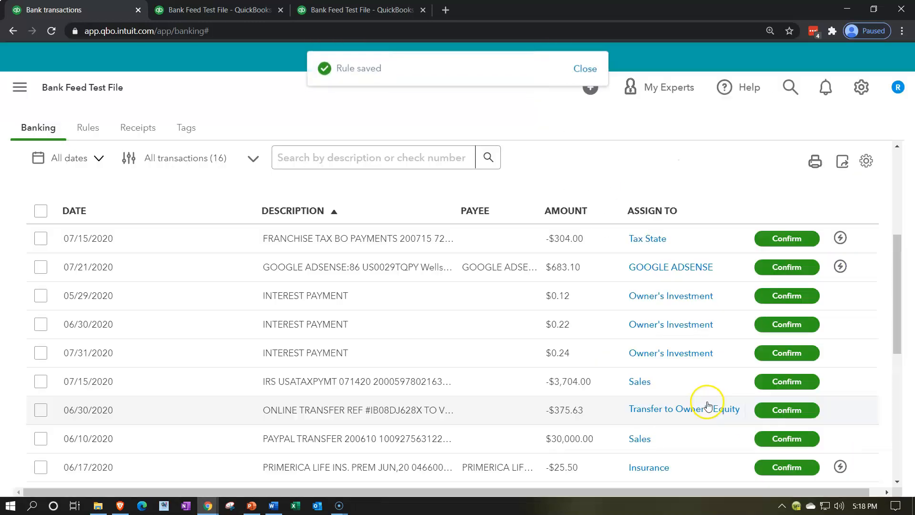
- Confirm the 07/15/2020 FRANCHISE TAX BO payment, and rerun the 2020 Profit and Loss report to check the Tax State expense
click(771, 245)
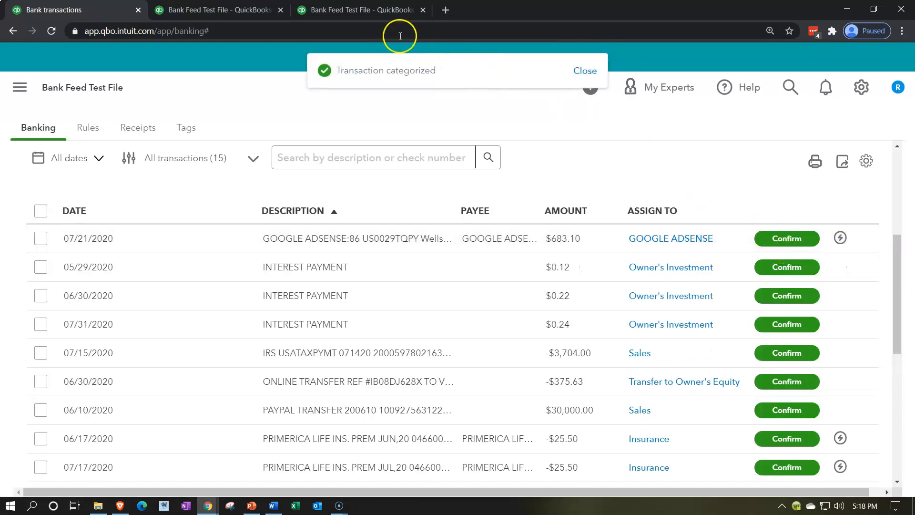
click(361, 11)
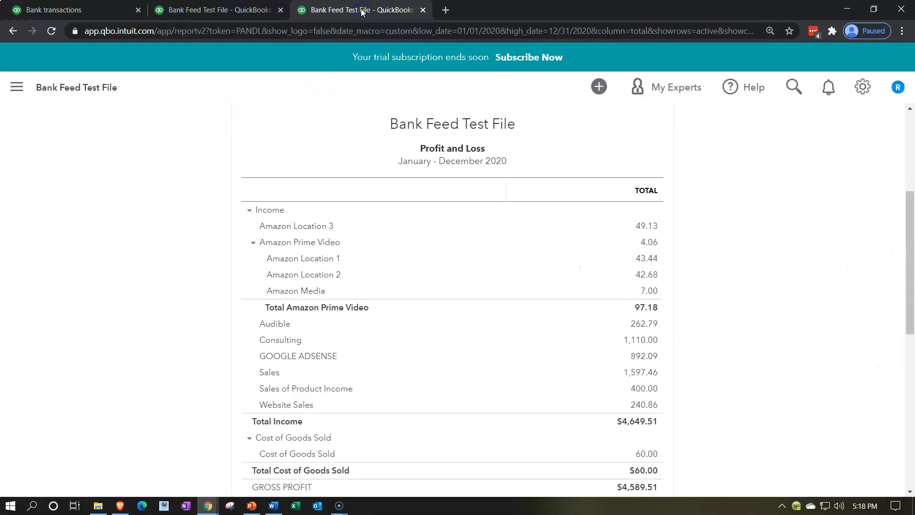
scroll(221, 275, up, 4)
click(598, 195)
scroll(199, 337, down, 7)
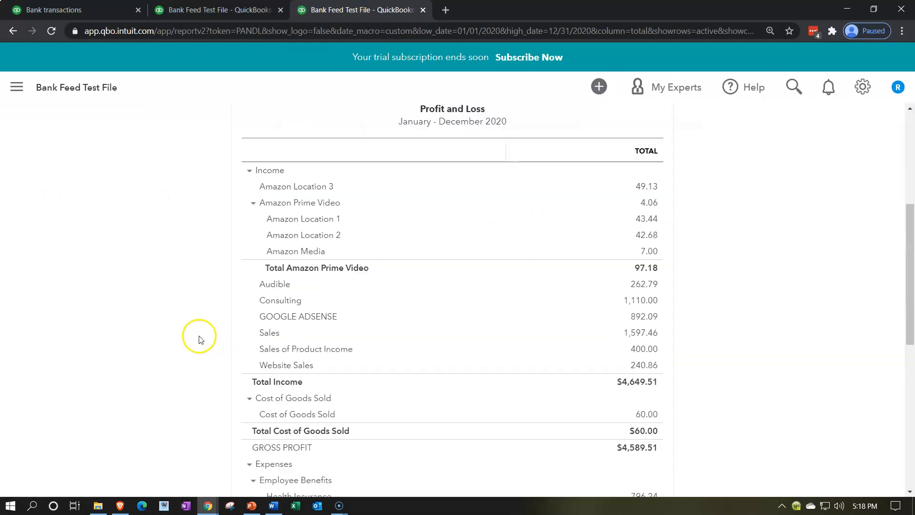
scroll(198, 338, down, 5)
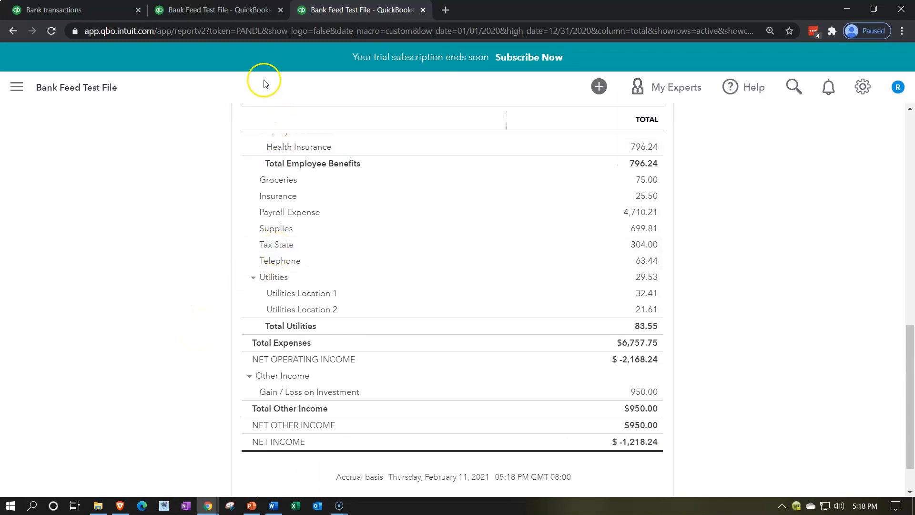
click(229, 10)
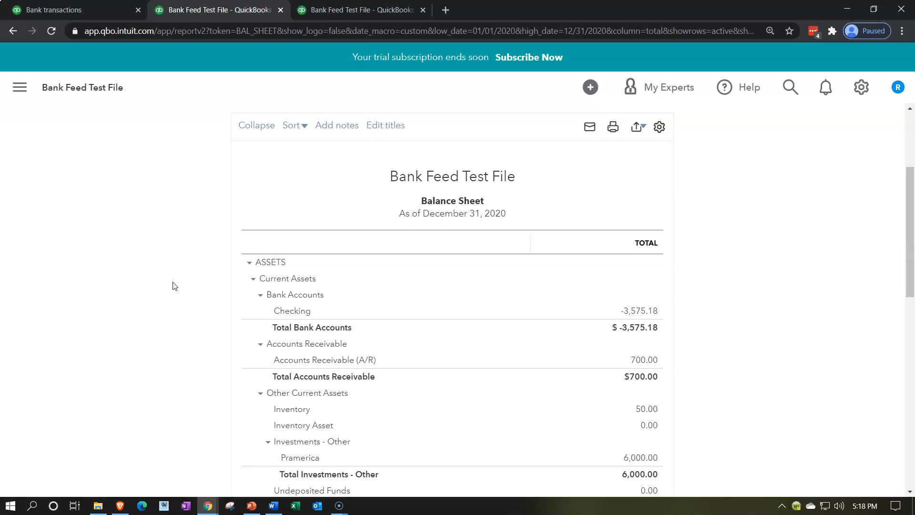
click(361, 12)
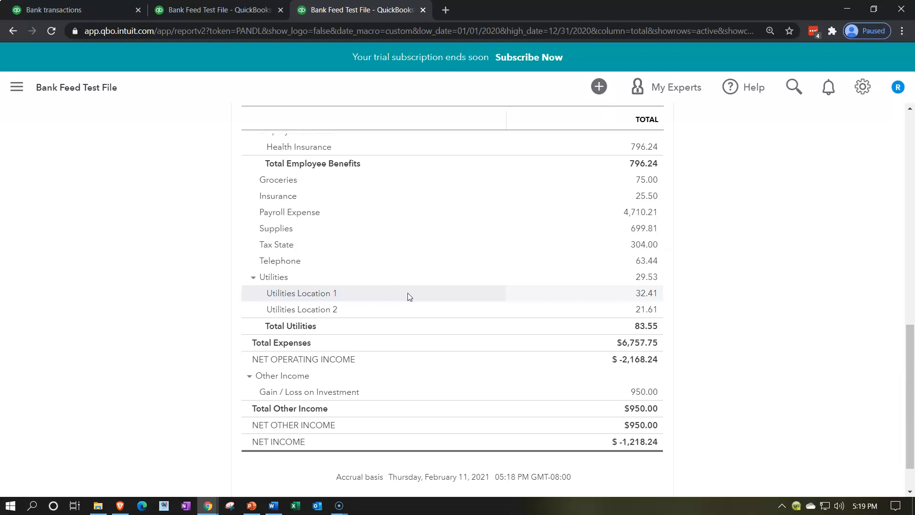
- Duplicate the Profit and Loss browser tab and open the Chart of Accounts in the copy
click(386, 10)
right_click(386, 11)
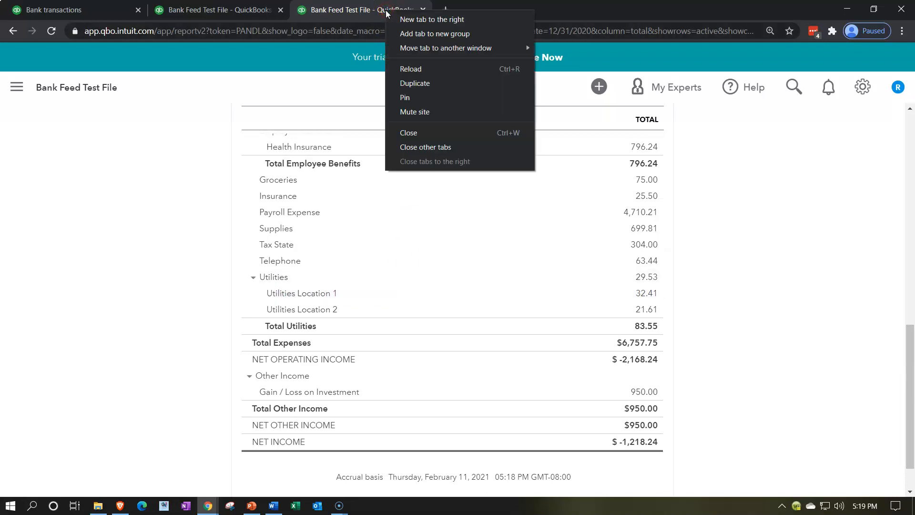
click(424, 87)
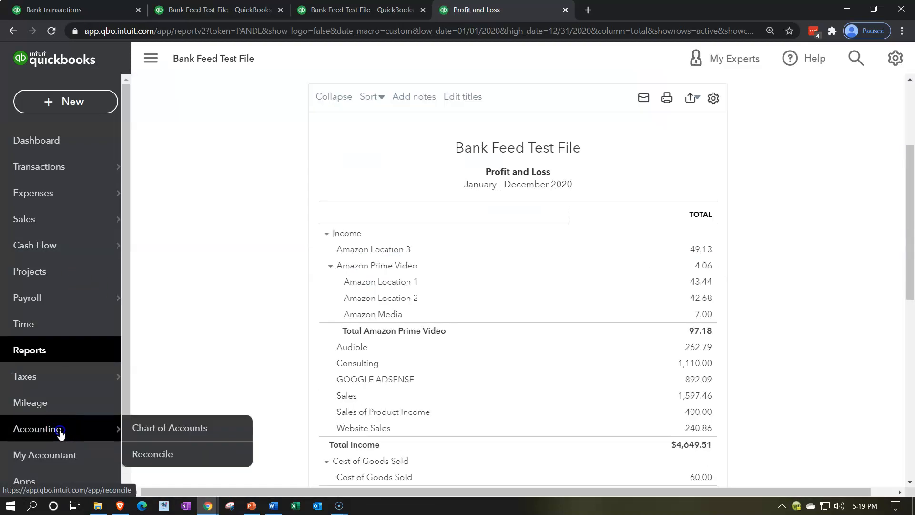
click(60, 431)
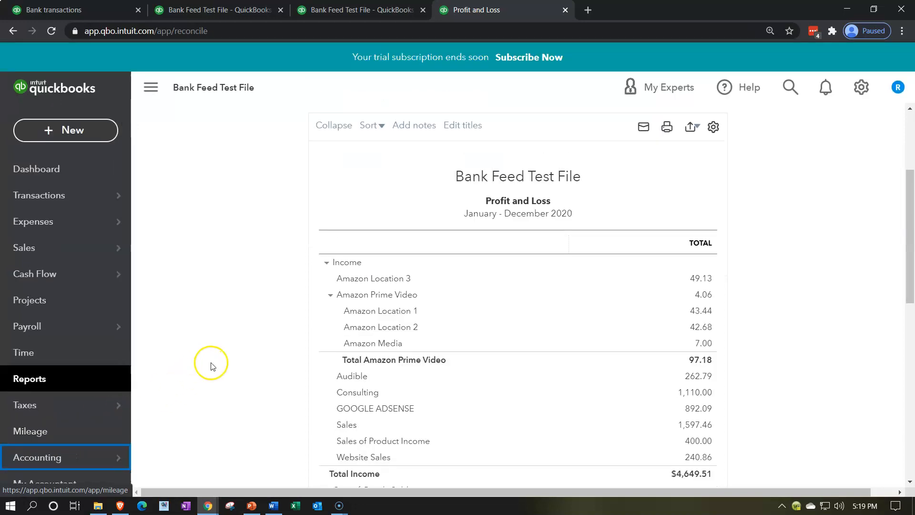
click(190, 66)
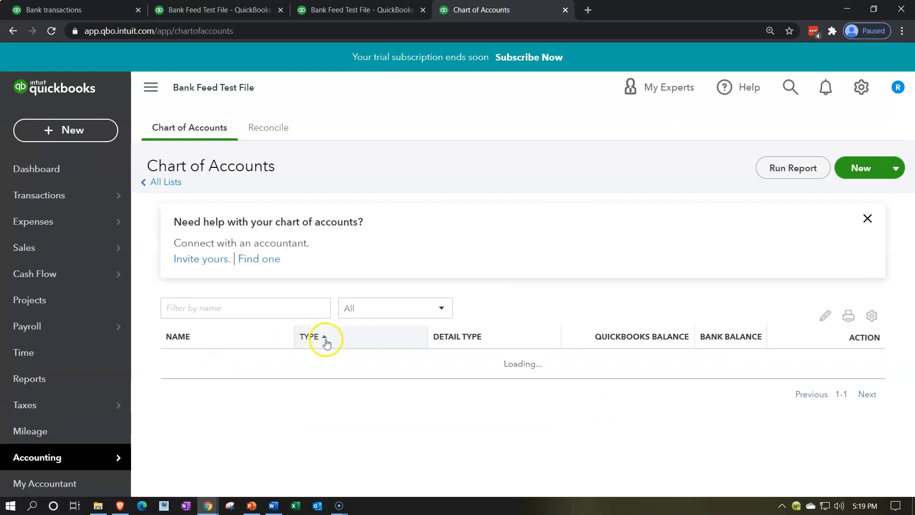
- Change the Tax State account's type to Other Expense, and save the account
scroll(442, 329, down, 8)
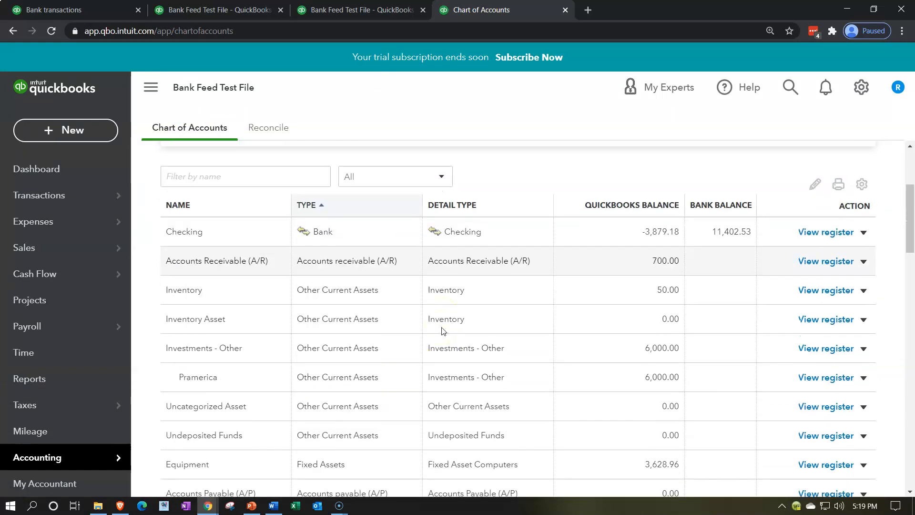
scroll(442, 329, down, 13)
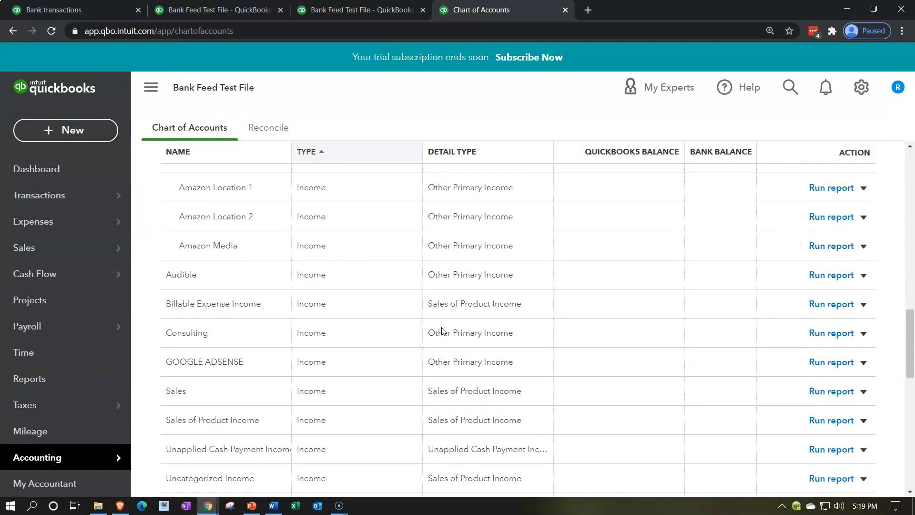
scroll(442, 331, down, 8)
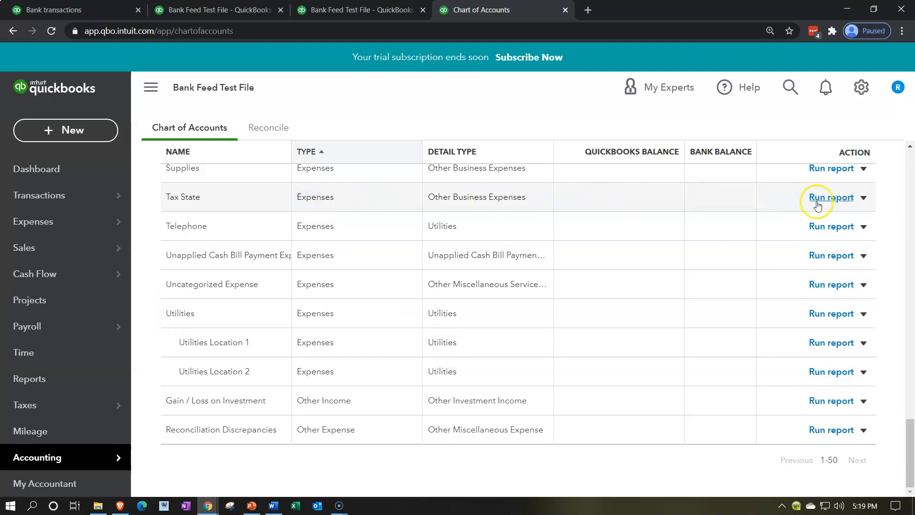
click(865, 199)
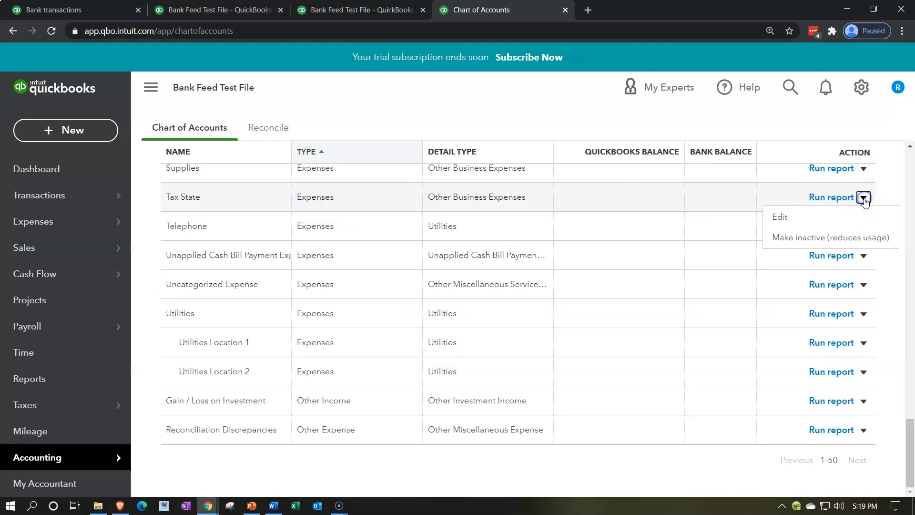
click(836, 216)
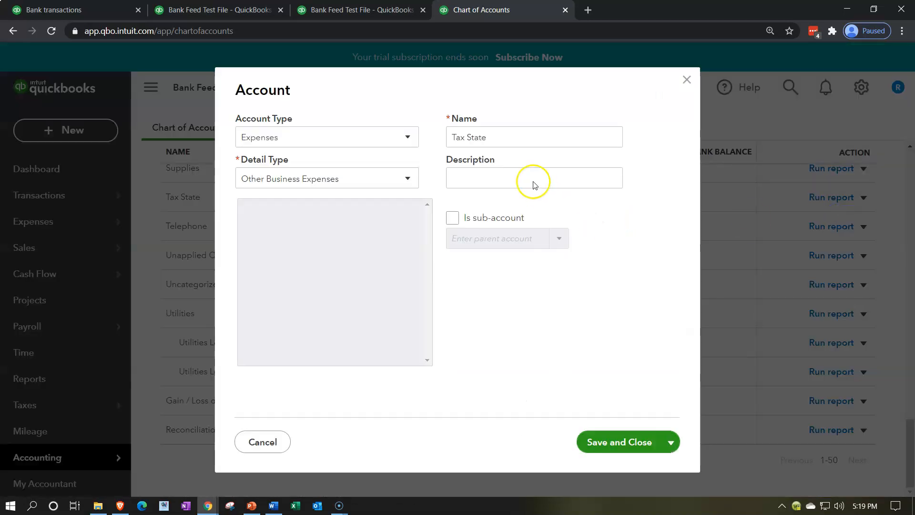
click(407, 140)
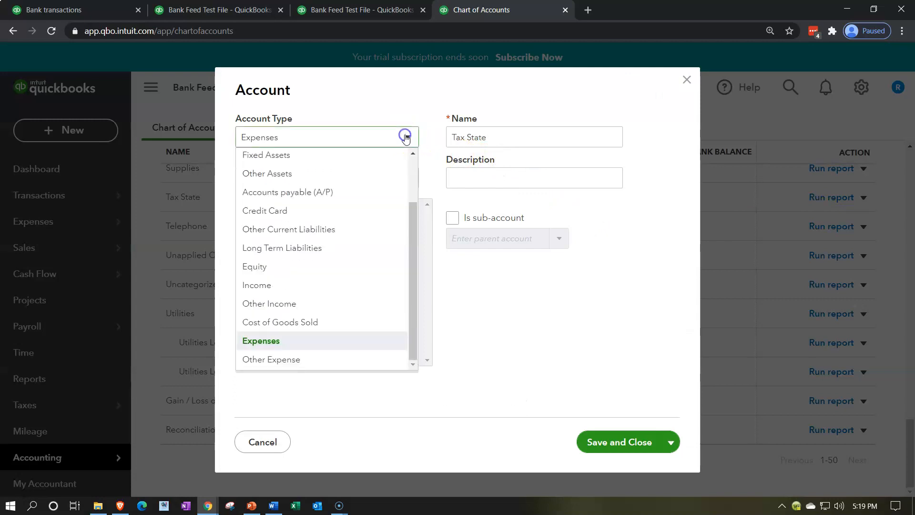
click(334, 358)
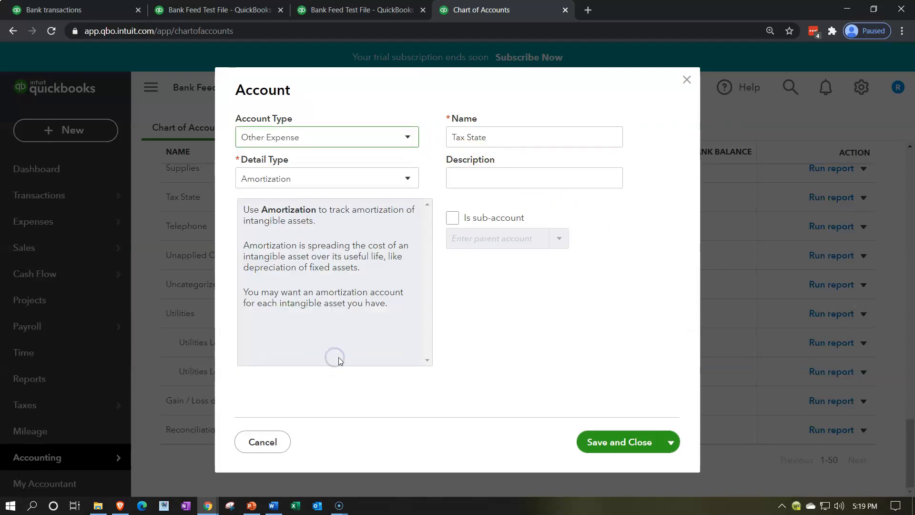
click(594, 444)
click(585, 306)
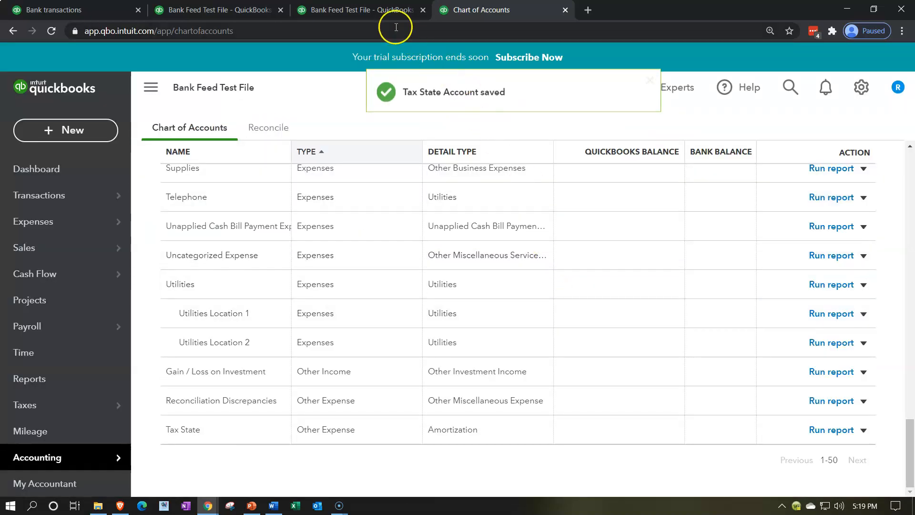
- Rerun the 2020 Profit and Loss report and check where Tax State is listed, then glance at the Balance Sheet
click(385, 11)
scroll(417, 307, up, 15)
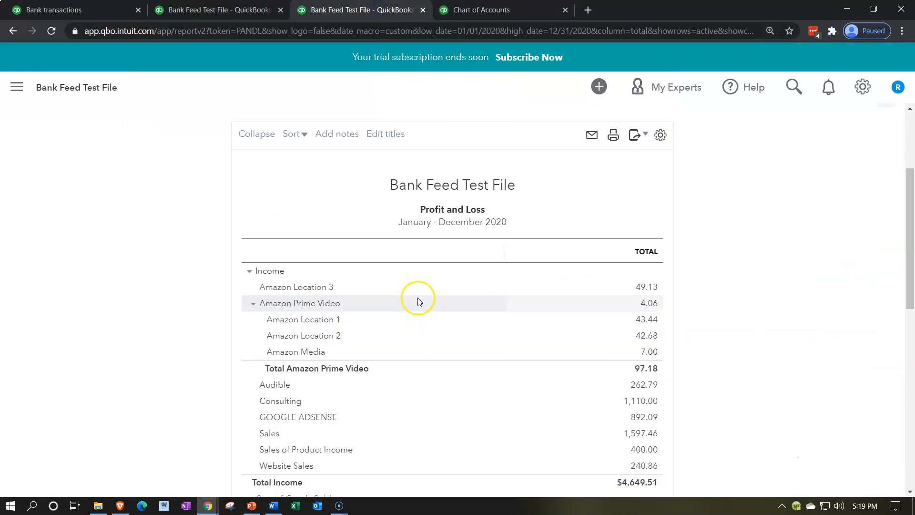
click(595, 231)
scroll(190, 377, down, 3)
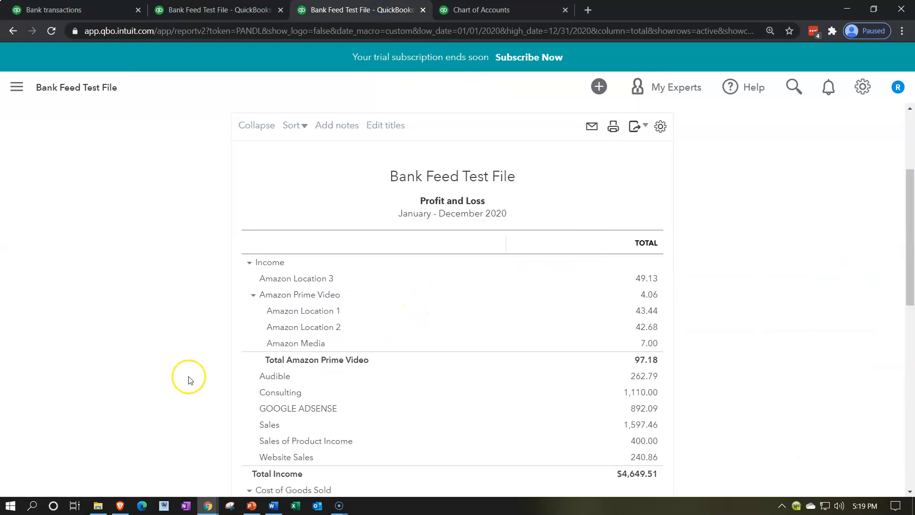
scroll(190, 378, down, 12)
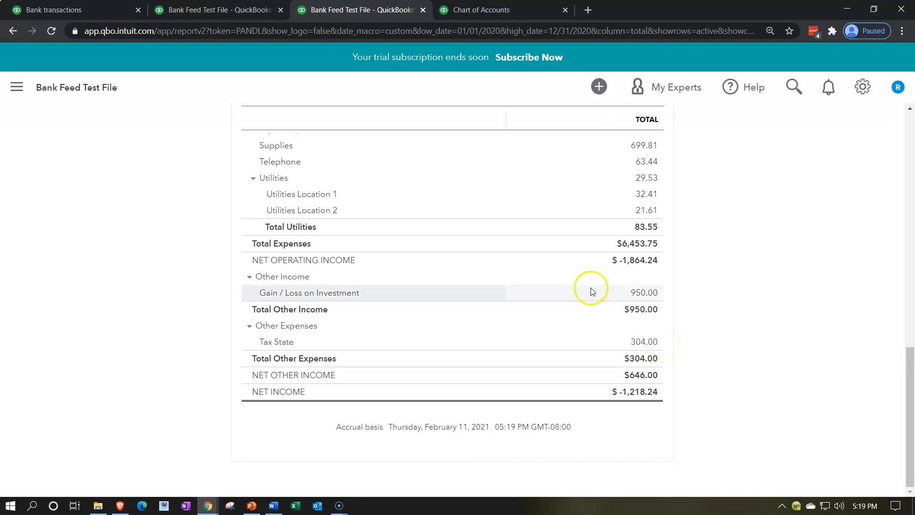
click(216, 11)
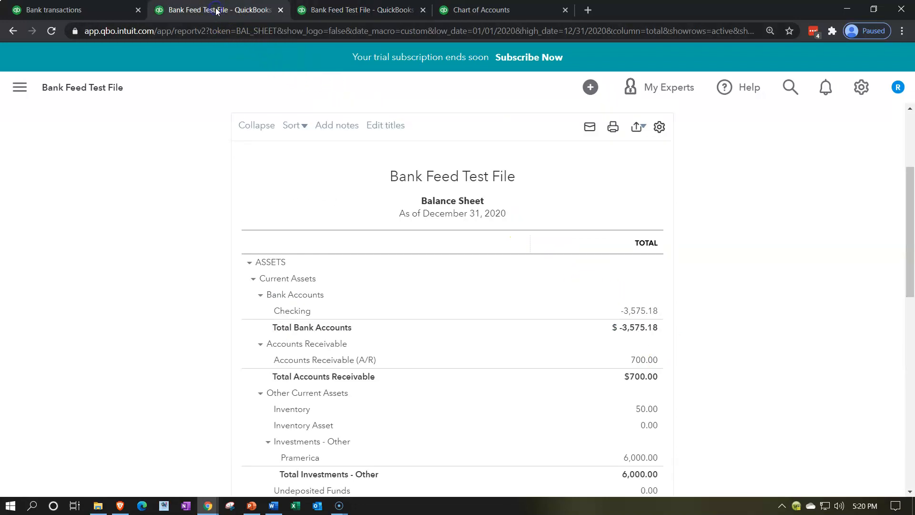
- Return to the bank transactions and confirm the 07/21/2020 GOOGLE ADSENSE deposit matched by its rule
click(109, 20)
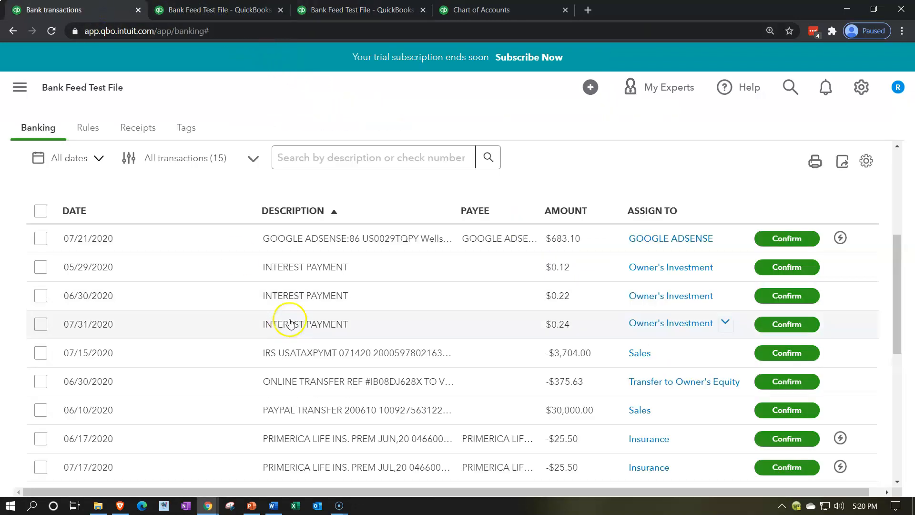
mouse_move(840, 238)
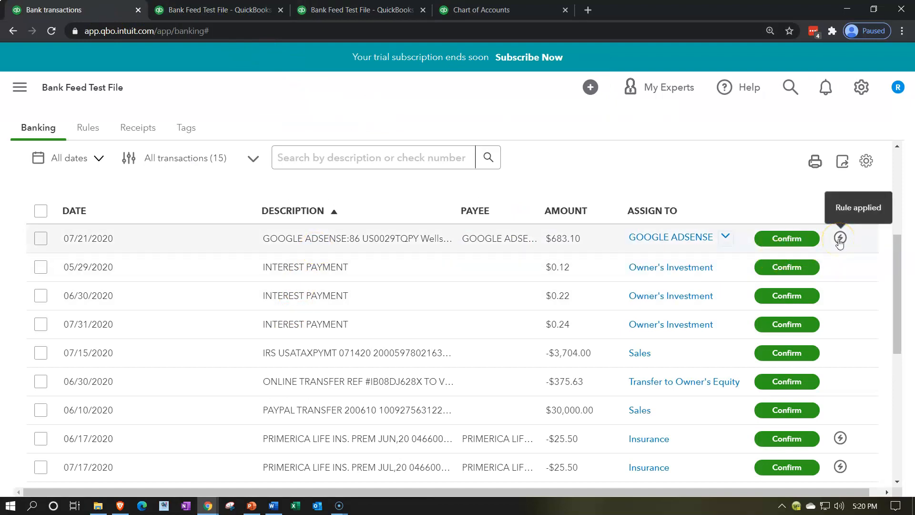
click(789, 238)
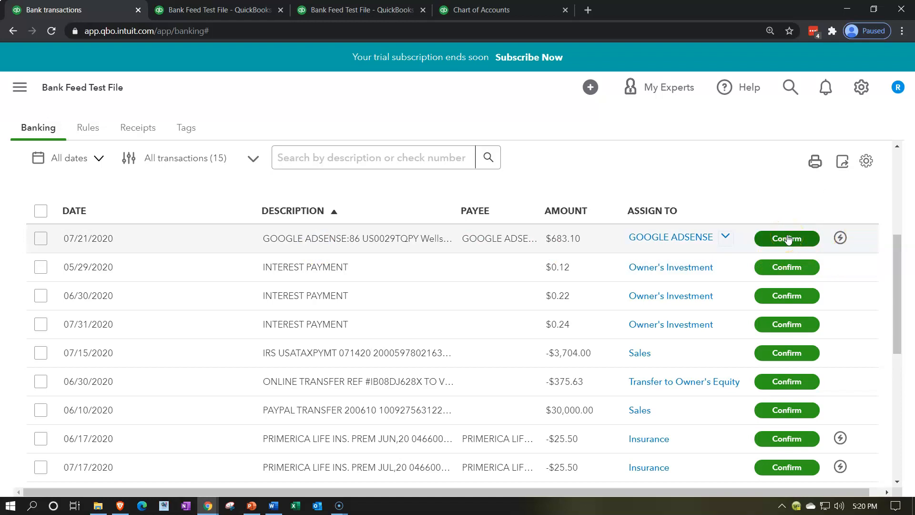
click(789, 239)
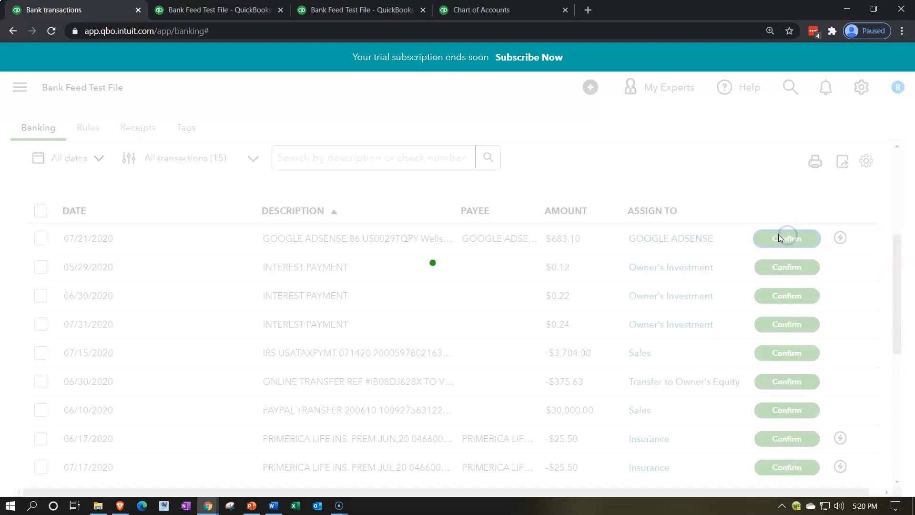
- Rerun the Profit and Loss report, review the transactions behind GOOGLE ADSENSE income, and return to the bank transactions
click(361, 12)
scroll(200, 205, up, 20)
click(582, 228)
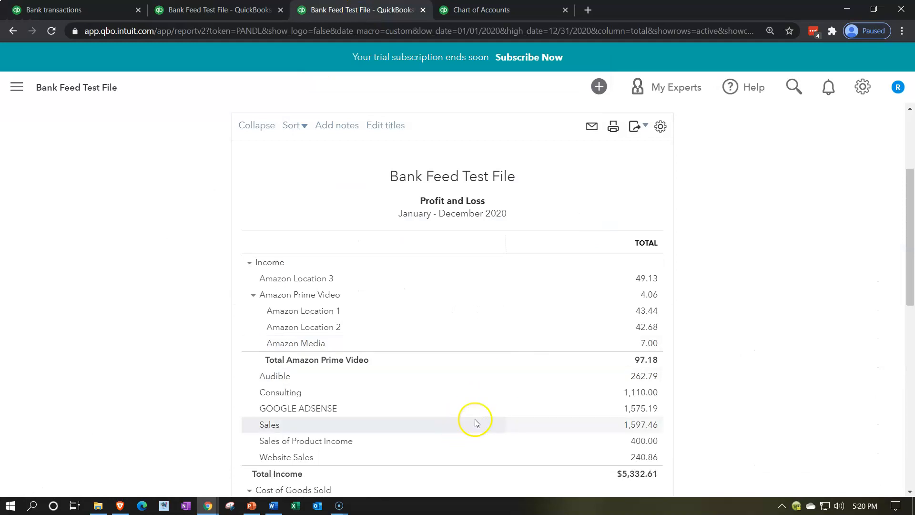
click(634, 409)
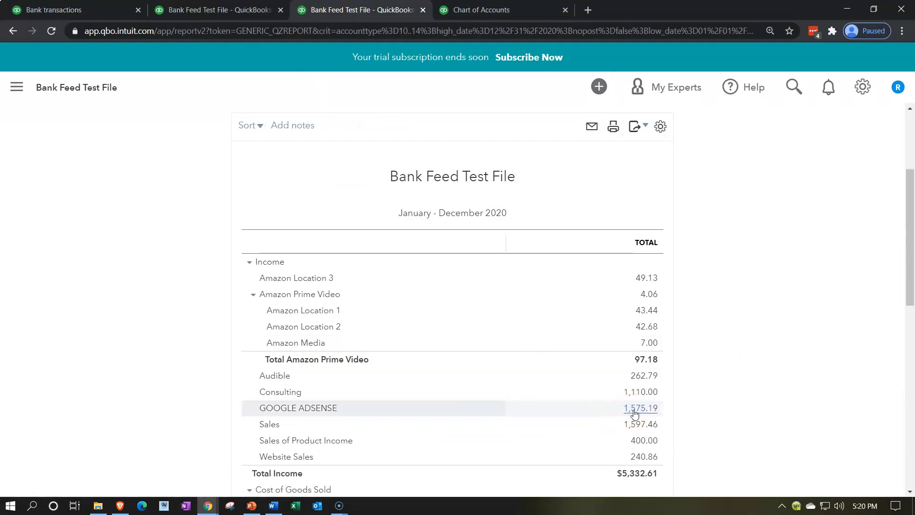
scroll(81, 173, up, 2)
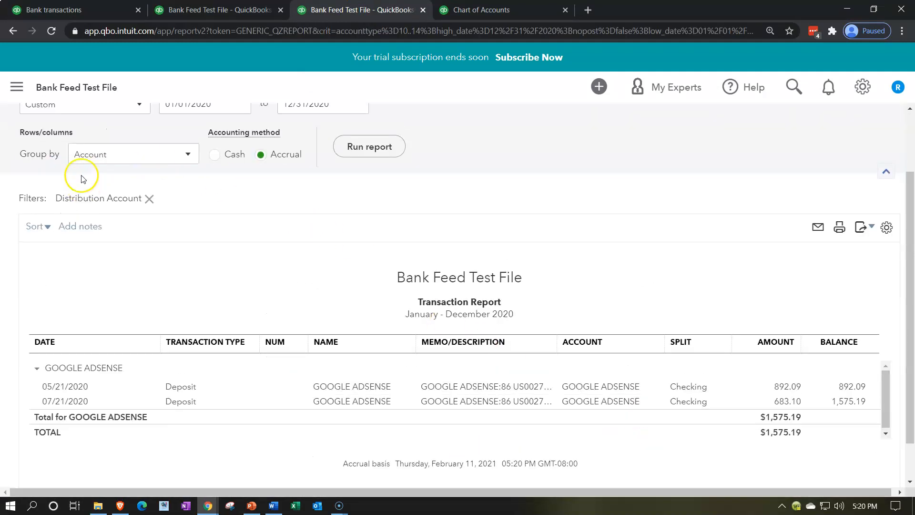
click(75, 160)
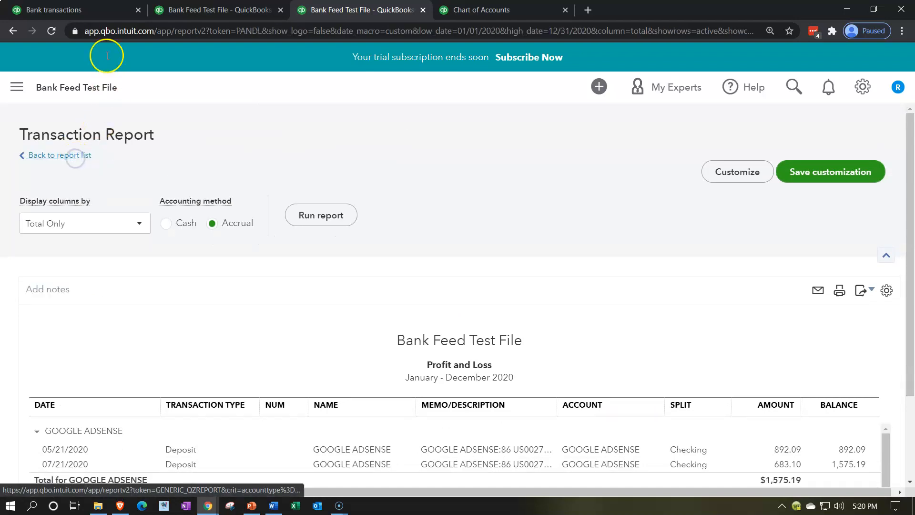
click(90, 10)
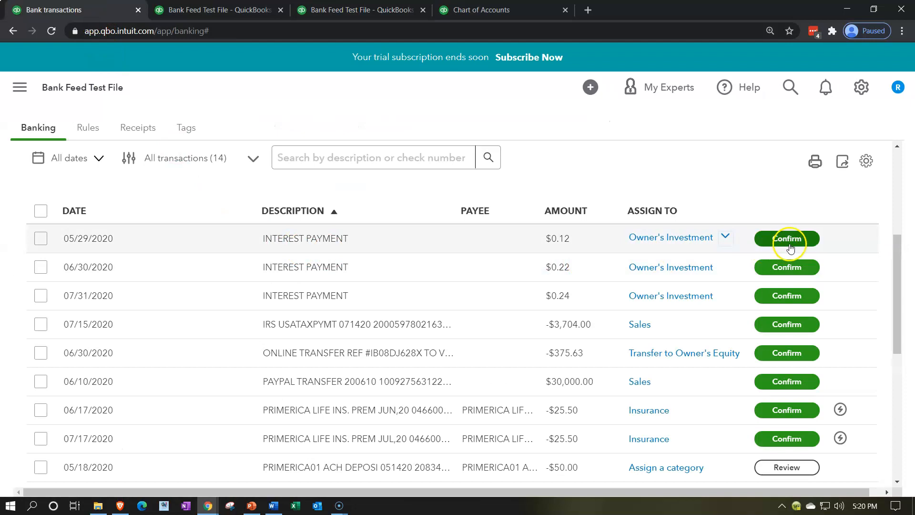
- Open the 05/29/2020 INTEREST PAYMENT deposit and add Bank as a new customer name for its payee
click(478, 233)
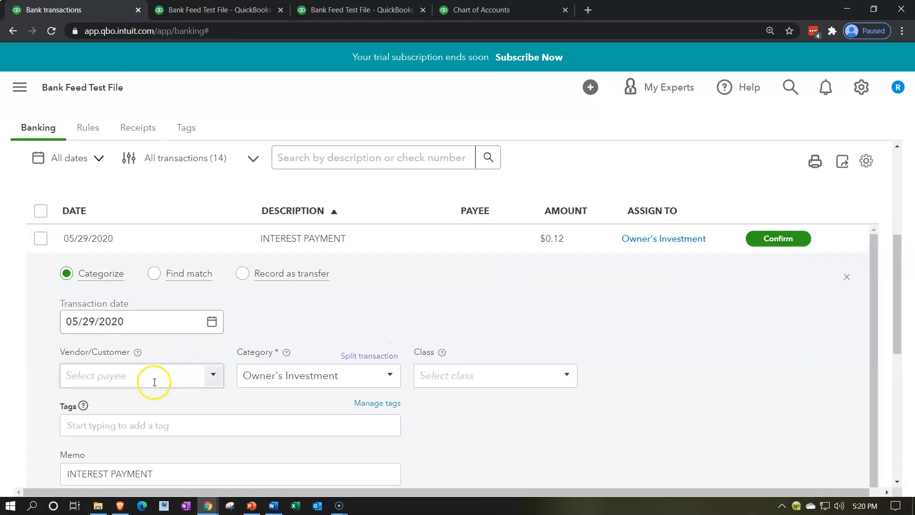
click(138, 378)
text(B)
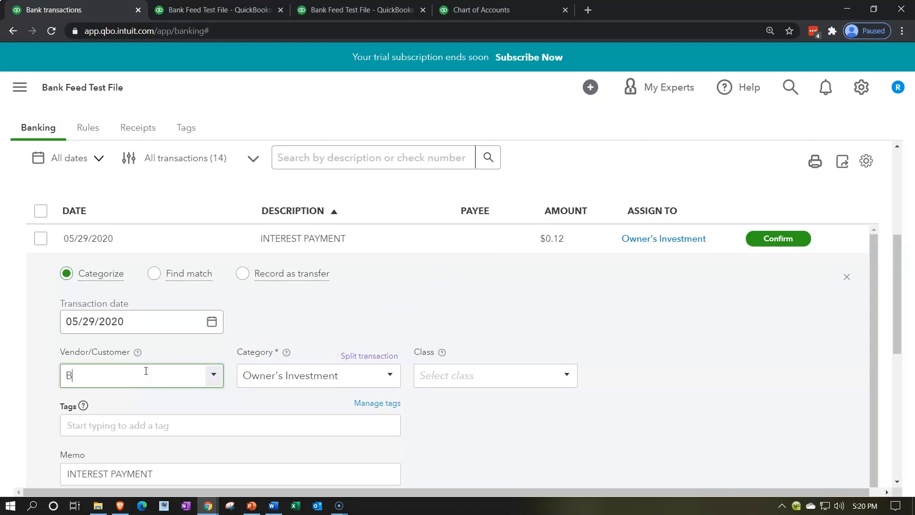
text(a)
key(BackSpace)
text(ank)
key(Return)
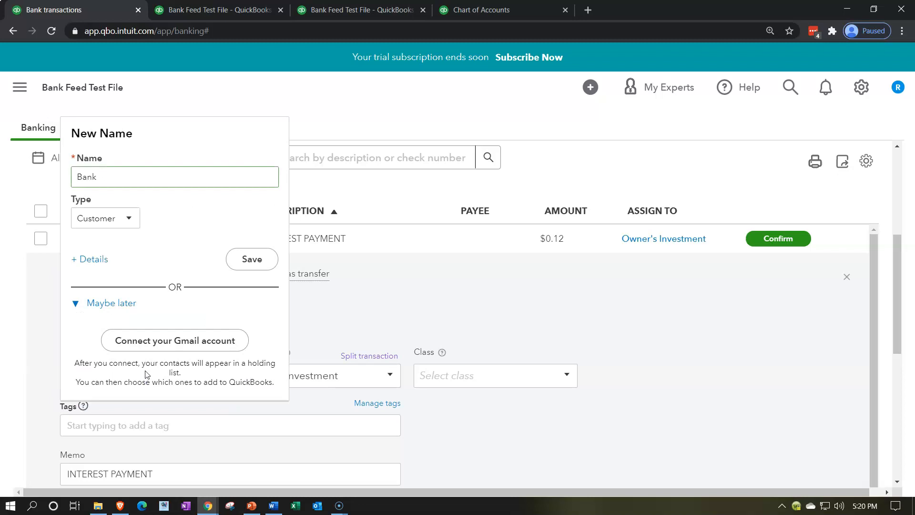
click(251, 259)
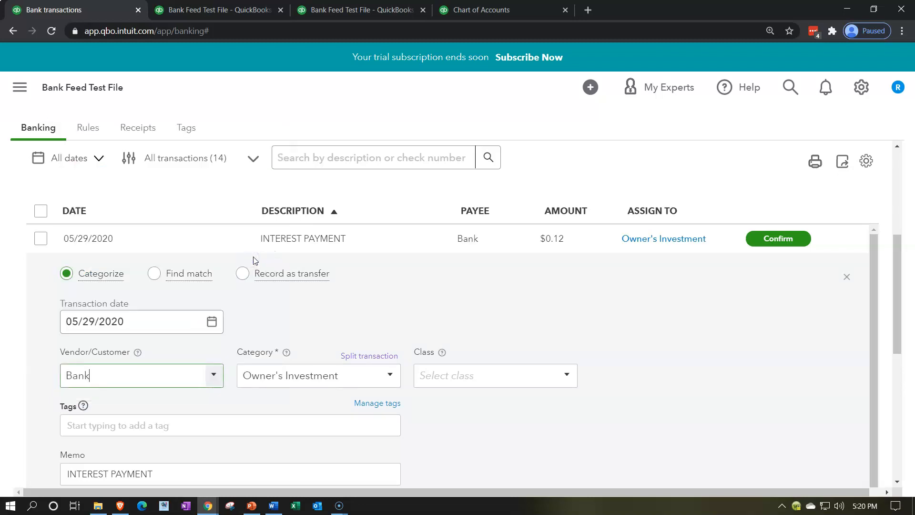
- Start a new account from the deposit's category and set its account type to Other Income
key(Tab)
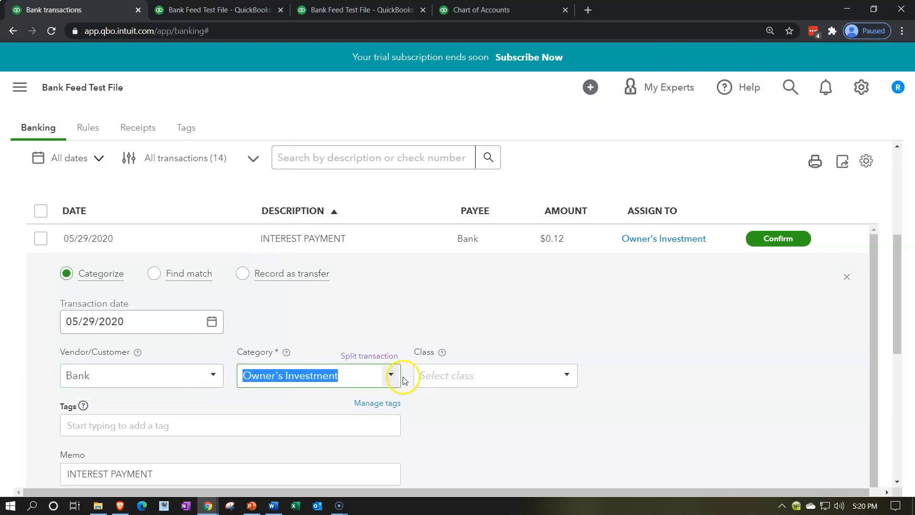
click(393, 376)
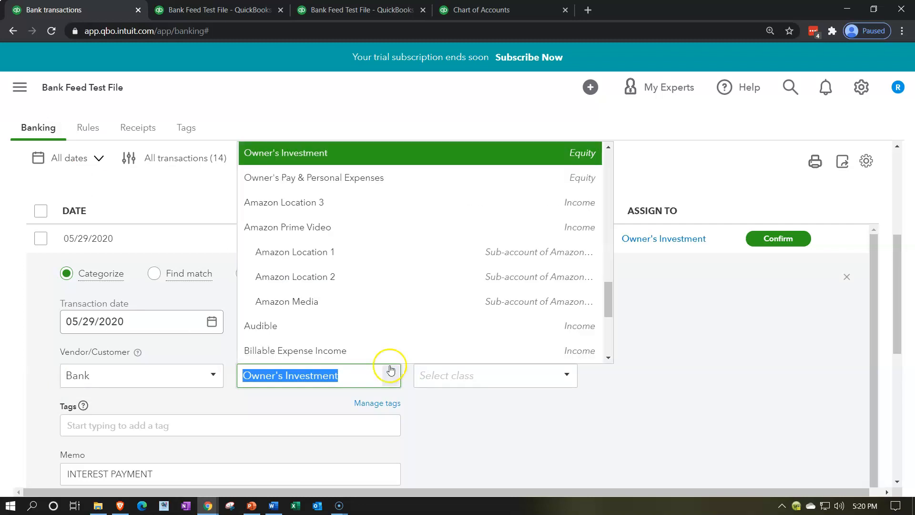
scroll(383, 300, down, 5)
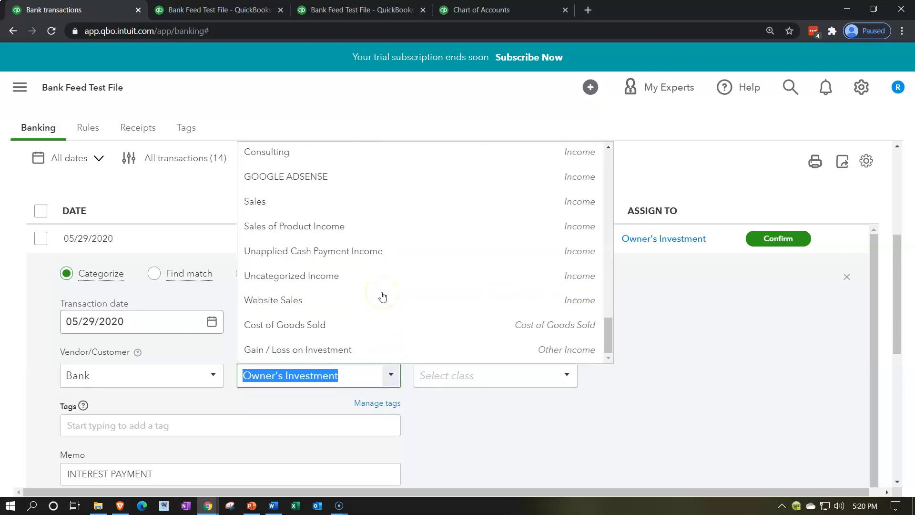
scroll(383, 293, up, 15)
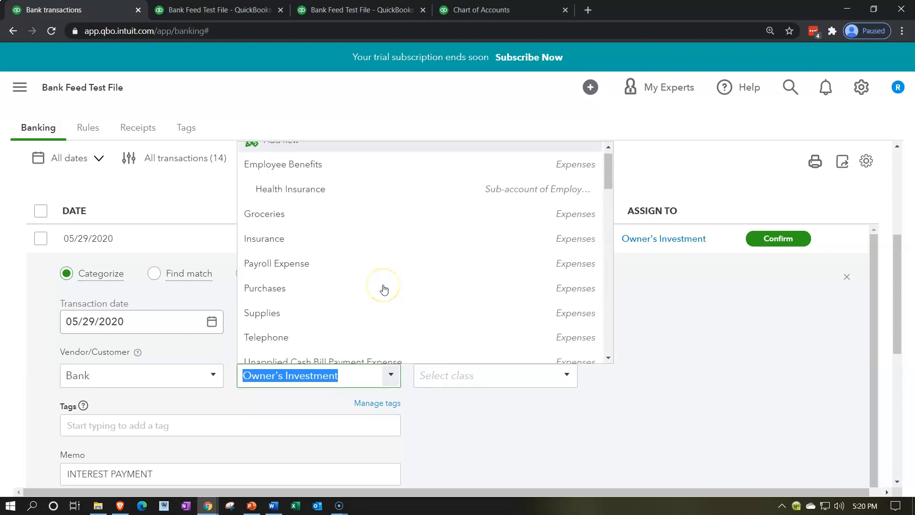
scroll(384, 290, up, 1)
click(293, 154)
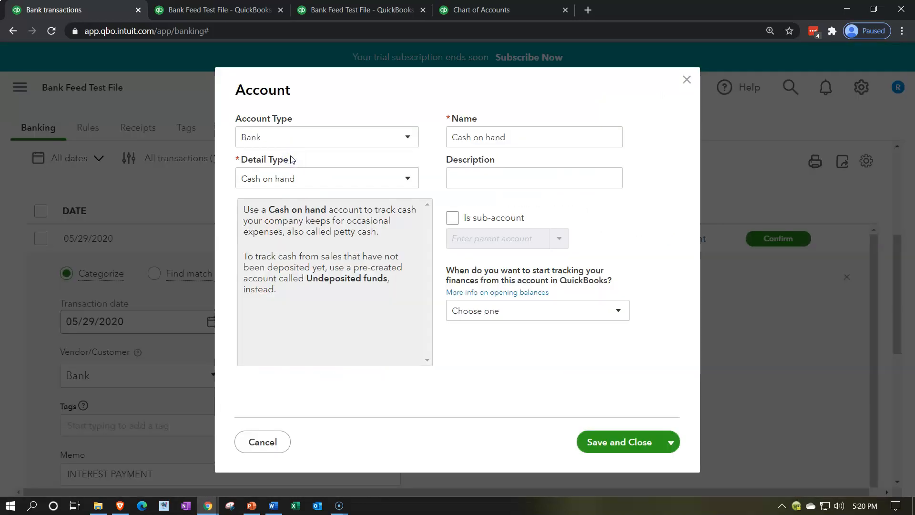
click(363, 137)
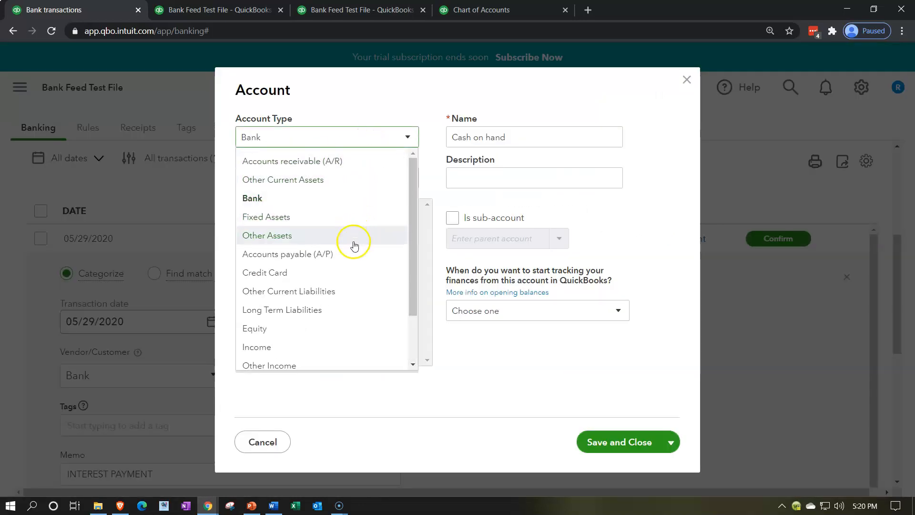
scroll(334, 314, down, 2)
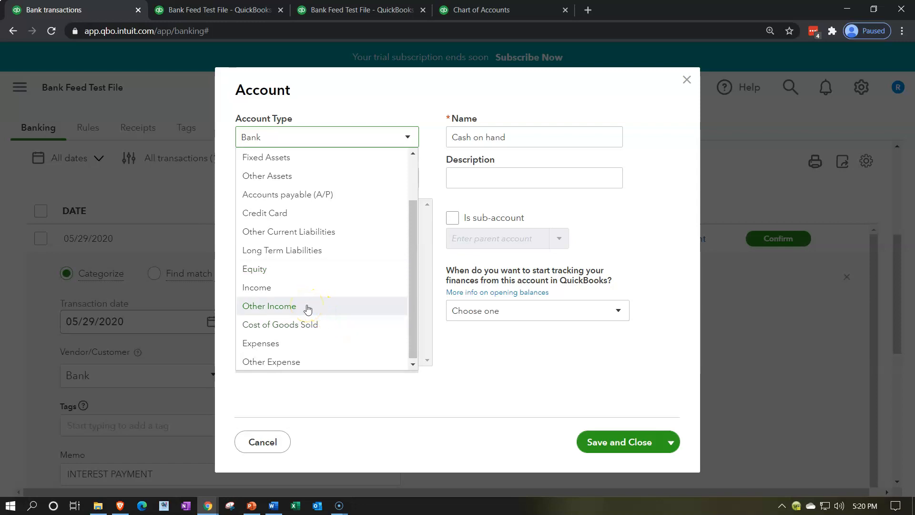
click(307, 310)
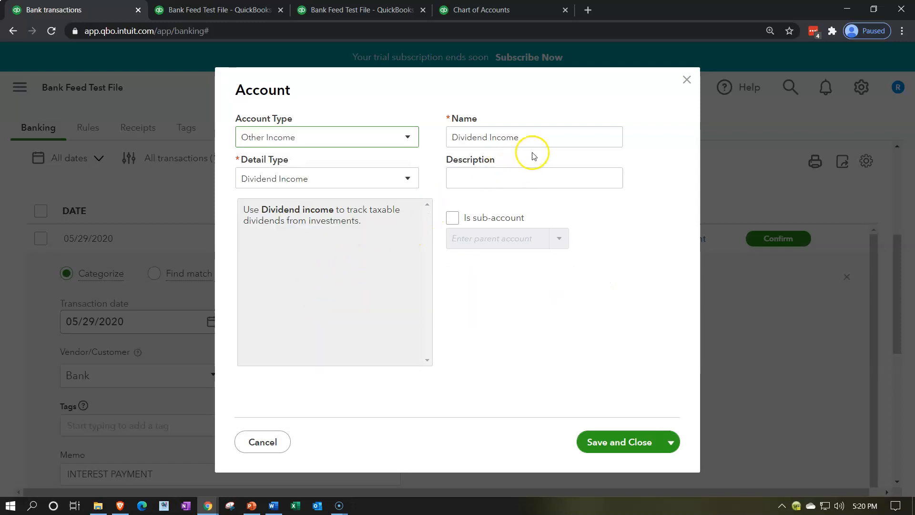
- Set the new account's detail type to Interest Earned, name it Interest Income, and save it
click(404, 180)
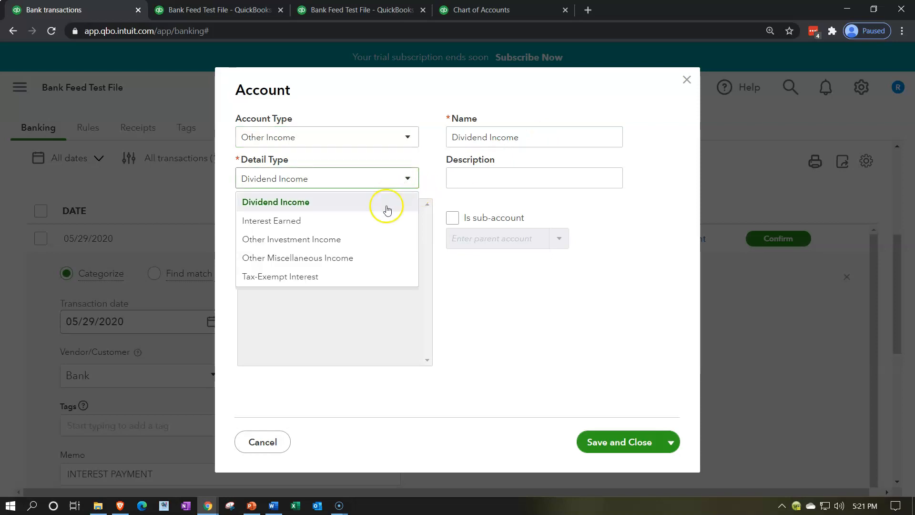
click(383, 221)
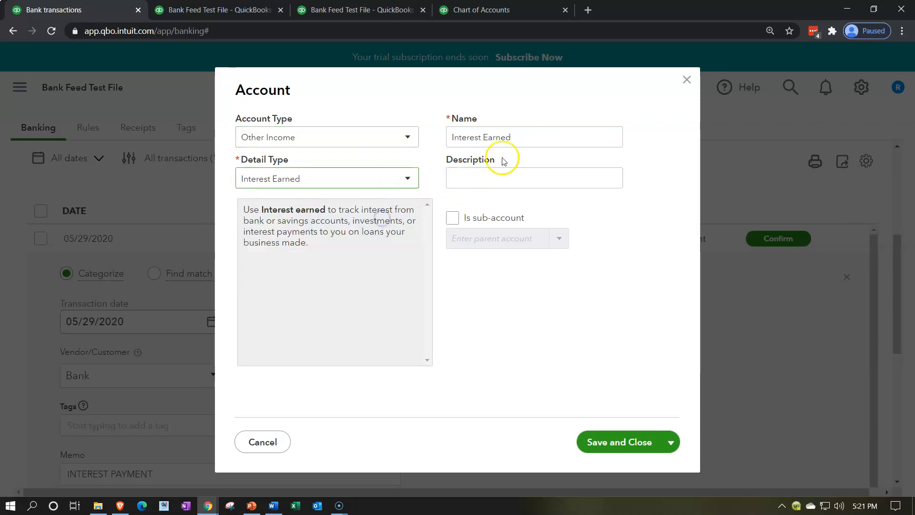
triple_click(522, 139)
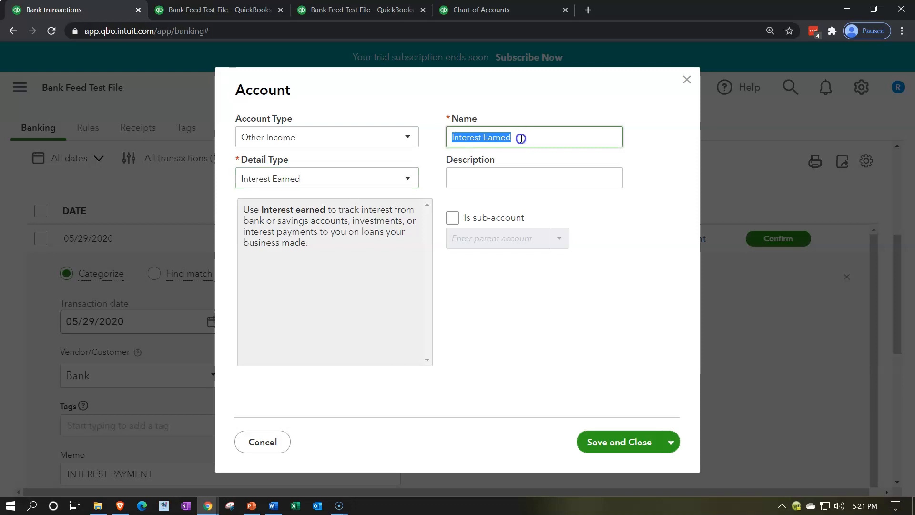
click(522, 139)
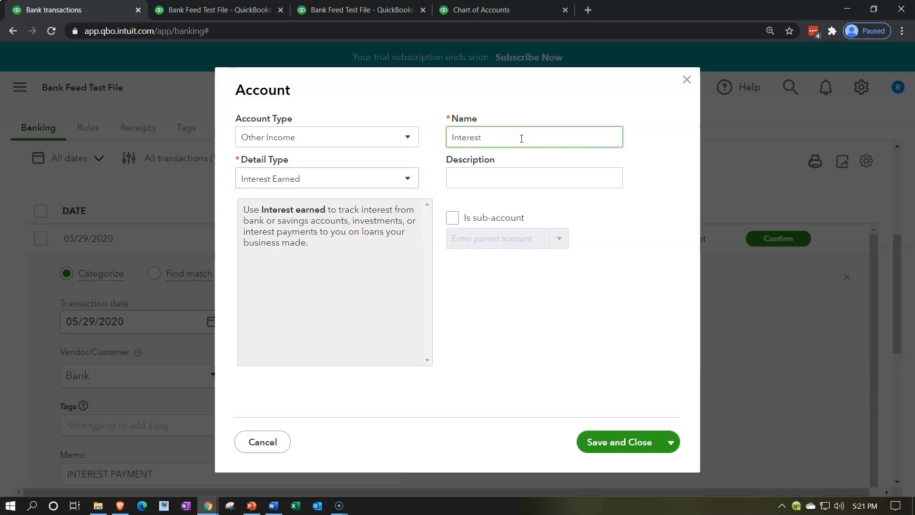
key(Tab)
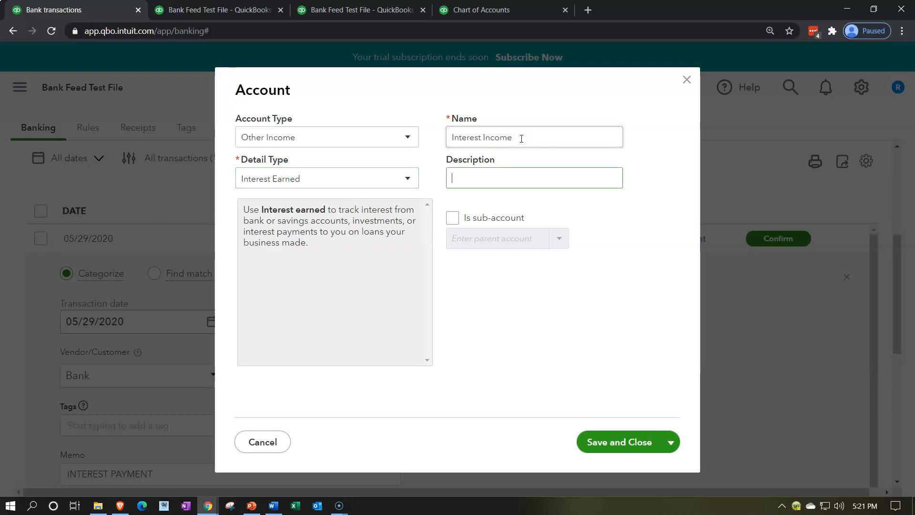
click(623, 441)
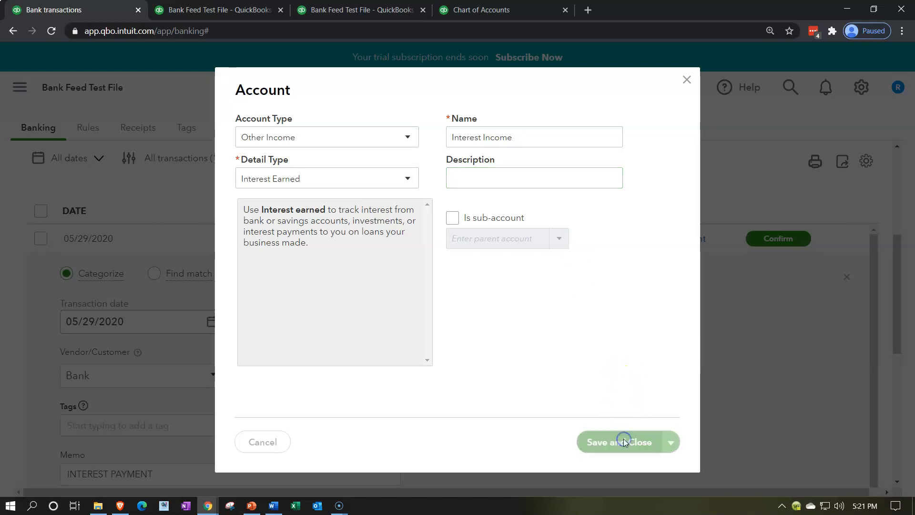
- Start a rule from the 05/29/2020 interest deposit and name it Bank
scroll(645, 421, down, 3)
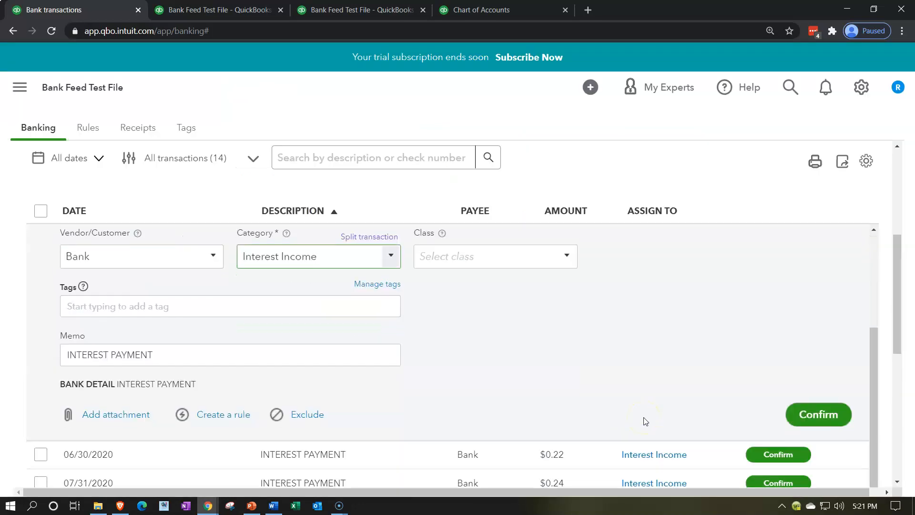
scroll(559, 392, up, 1)
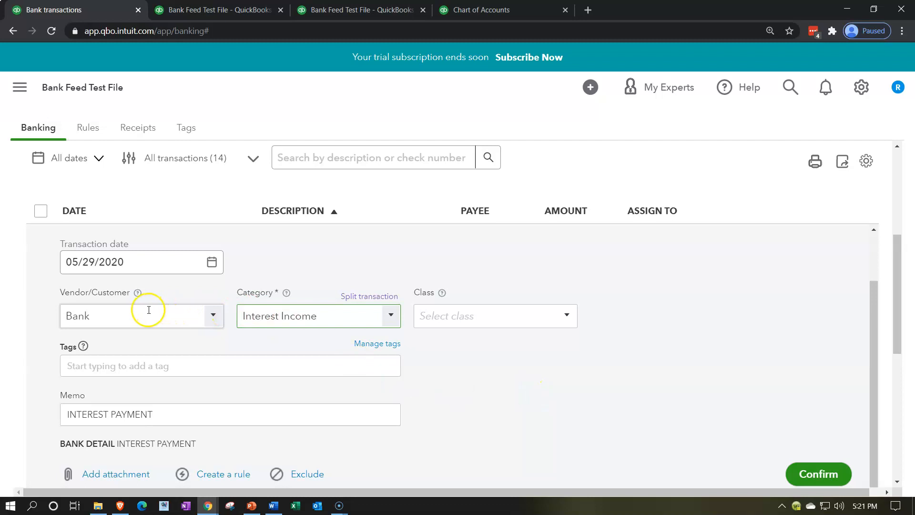
scroll(287, 372, down, 1)
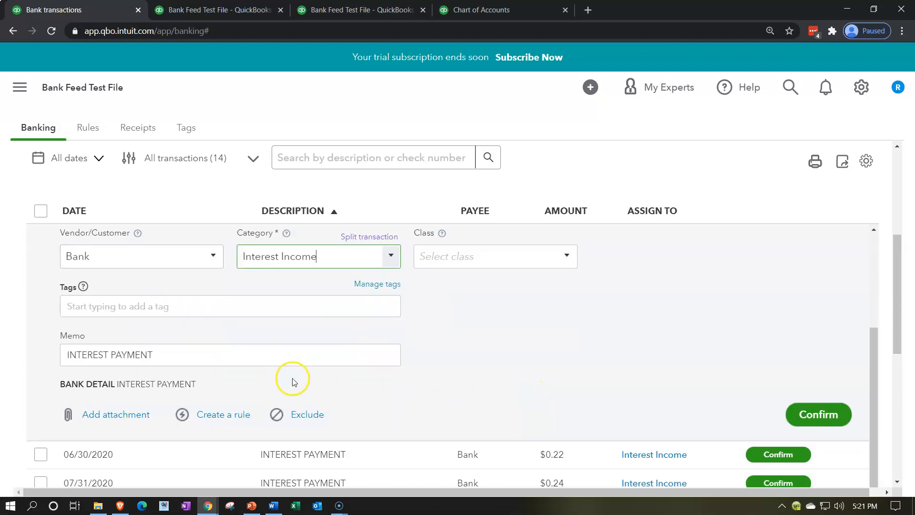
click(227, 413)
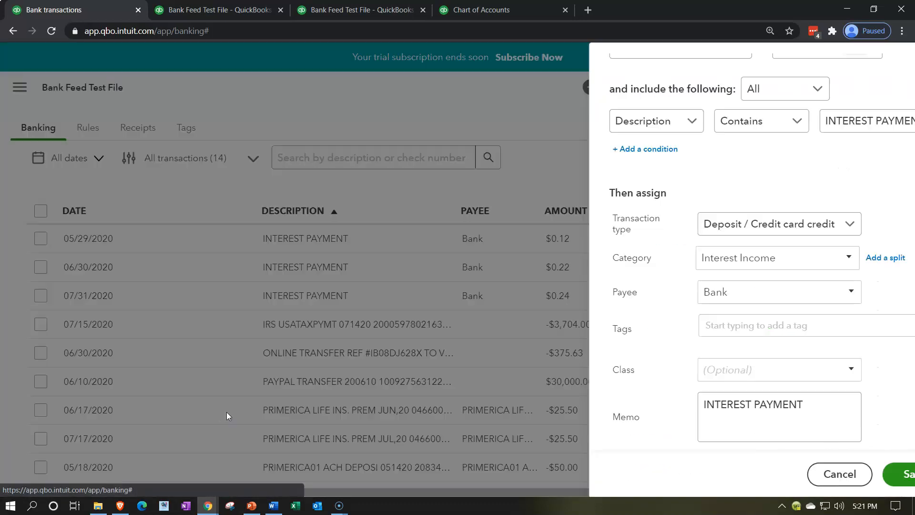
text(FRANCHISE TAX BO)
drag(677, 139, 440, 133)
text(B)
key(Tab)
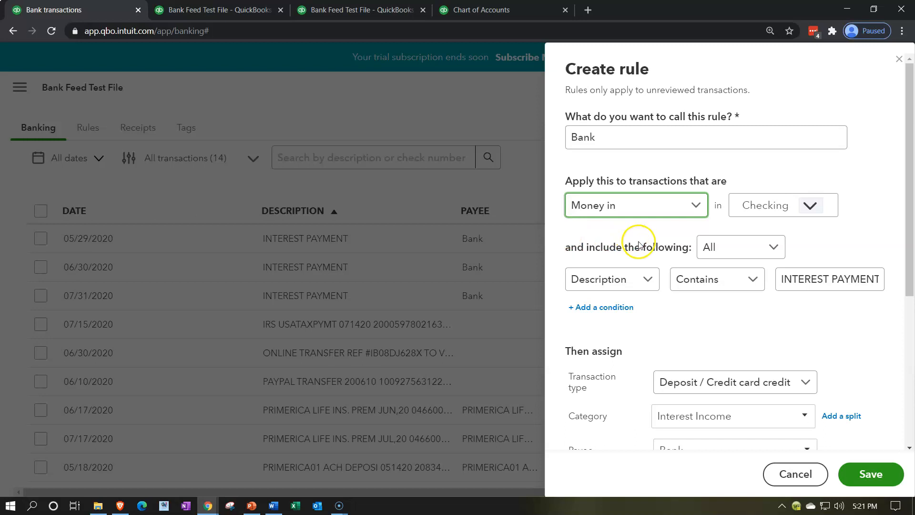
- Set the rule's condition to Bank text contains INTEREST PAYMENT, check the assigned category and payee, and save the rule
click(649, 280)
click(20, 491)
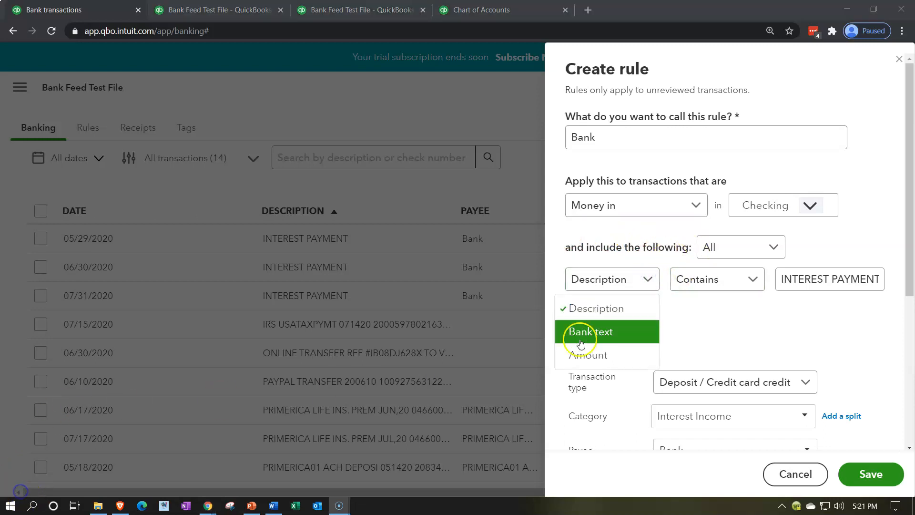
click(581, 333)
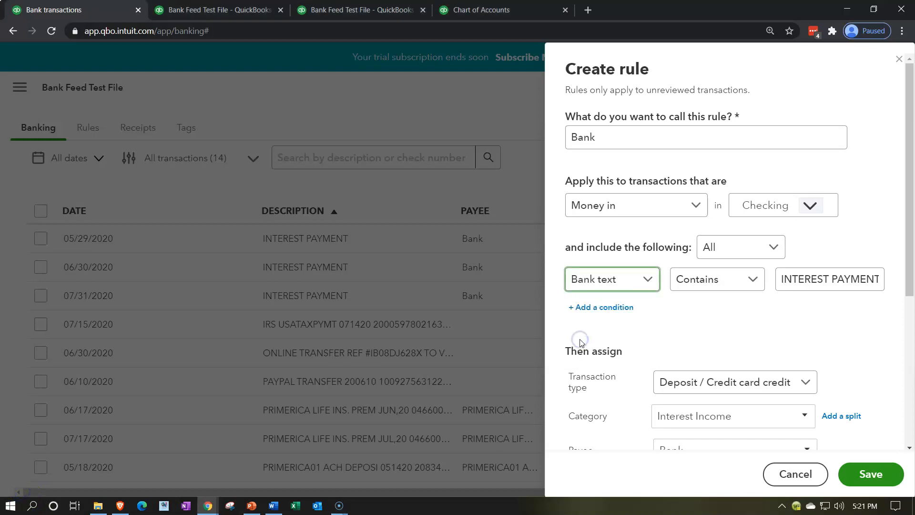
drag(850, 280, 912, 286)
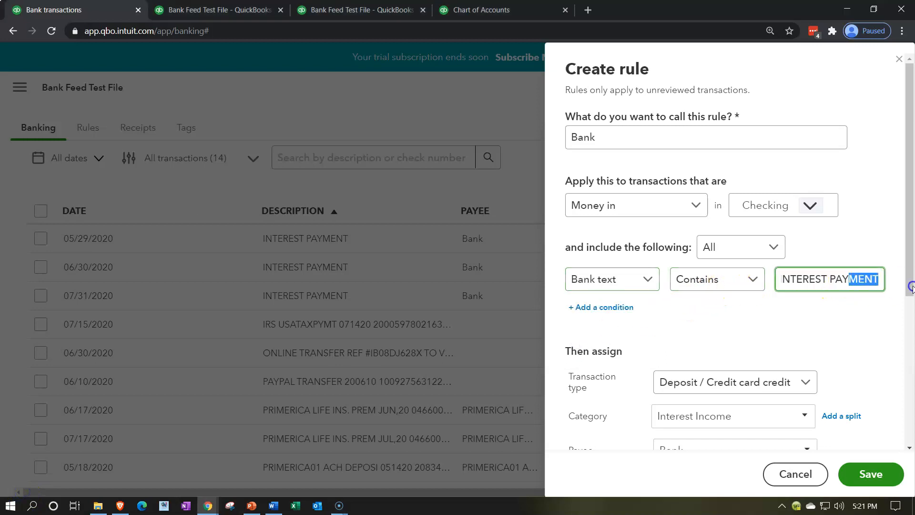
click(858, 275)
click(766, 313)
scroll(766, 315, down, 3)
click(754, 294)
scroll(754, 295, down, 1)
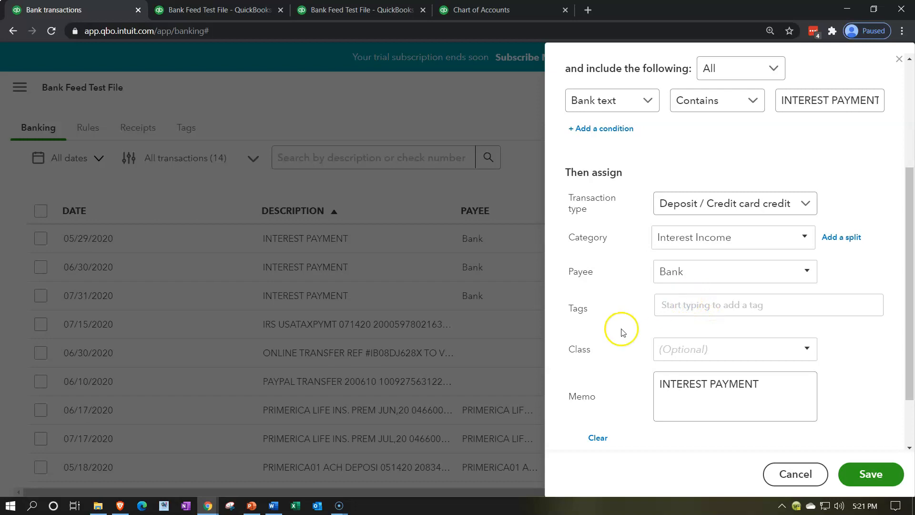
scroll(623, 328, down, 1)
click(848, 485)
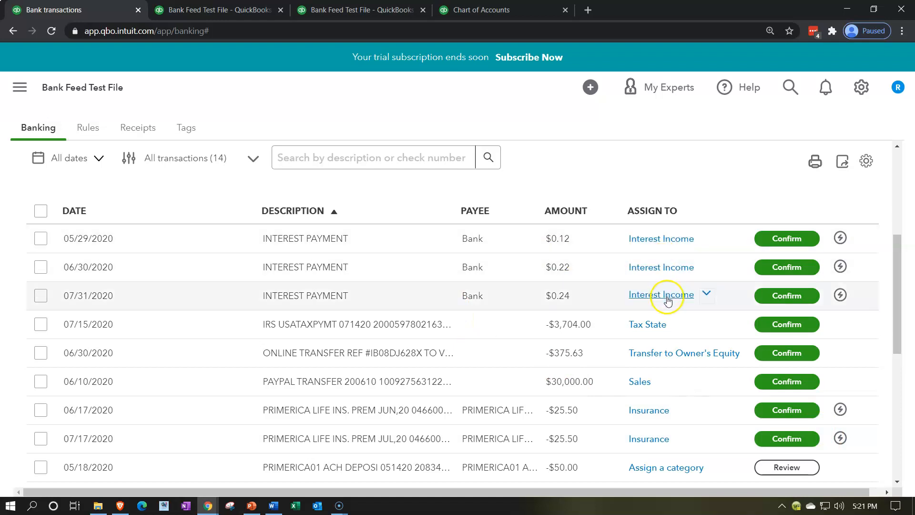
- Select the three INTEREST PAYMENT deposits dated 05/29, 06/30 and 07/31/2020 and confirm them together
click(42, 239)
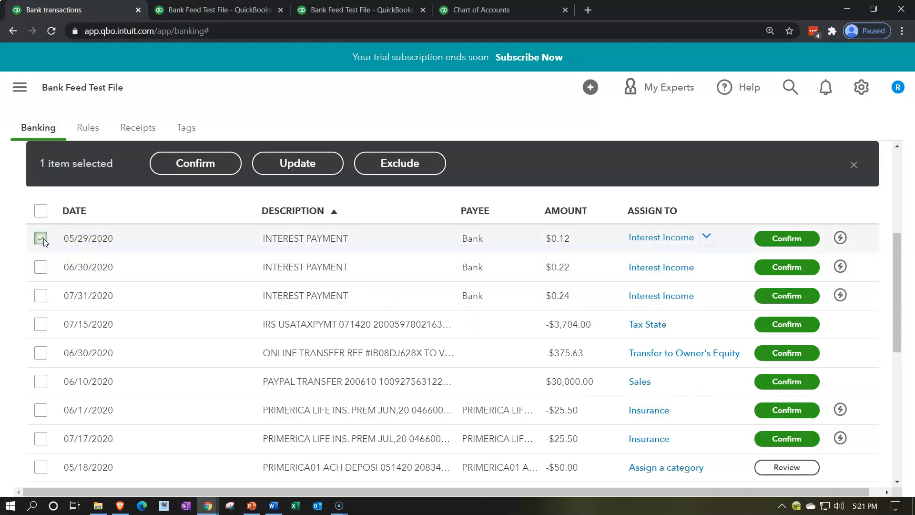
click(41, 268)
click(42, 296)
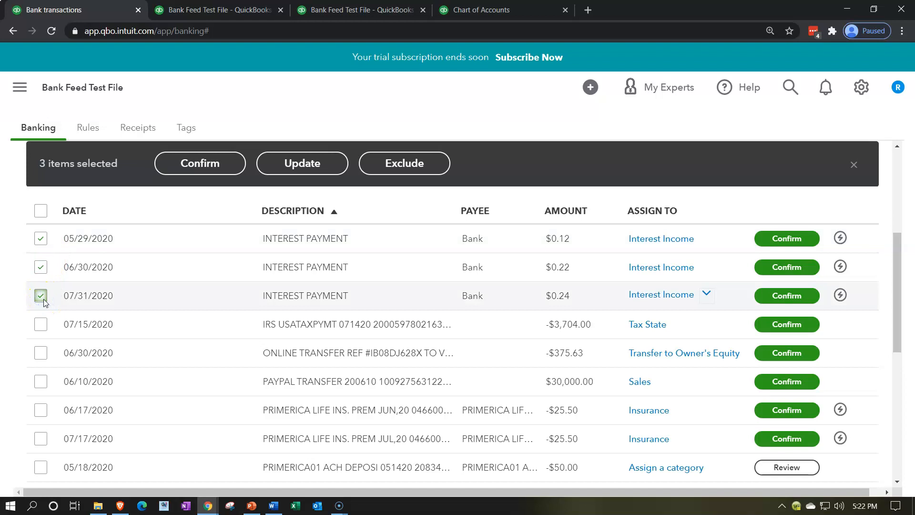
click(177, 171)
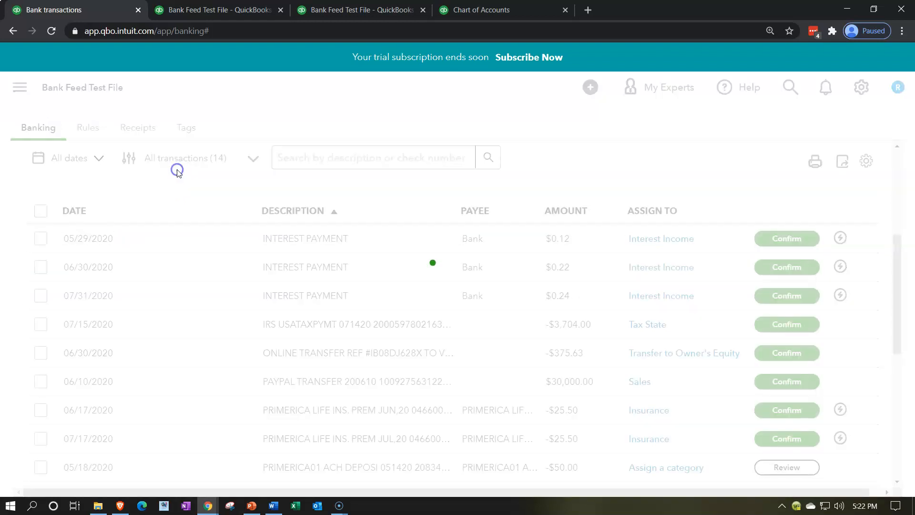
- Rerun the 2020 Profit and Loss report and check Interest Income in the Other Income section
click(347, 10)
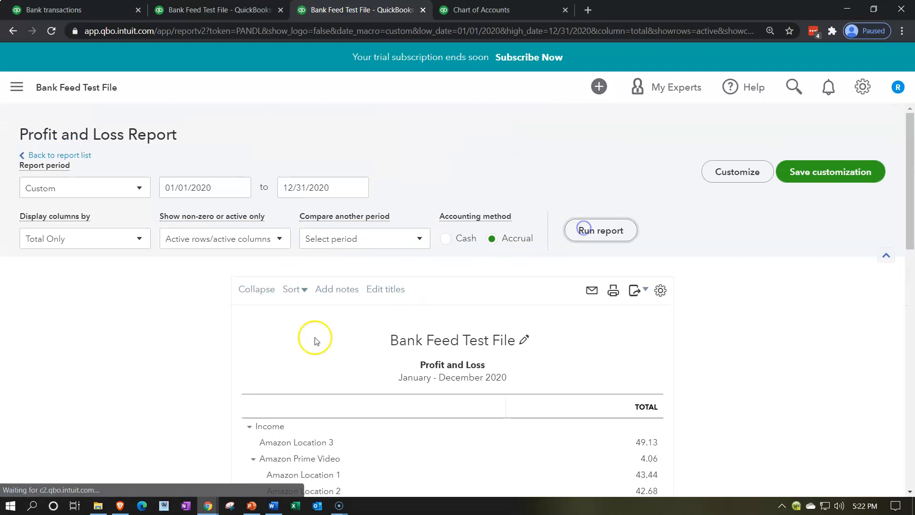
scroll(218, 367, down, 9)
scroll(219, 370, down, 6)
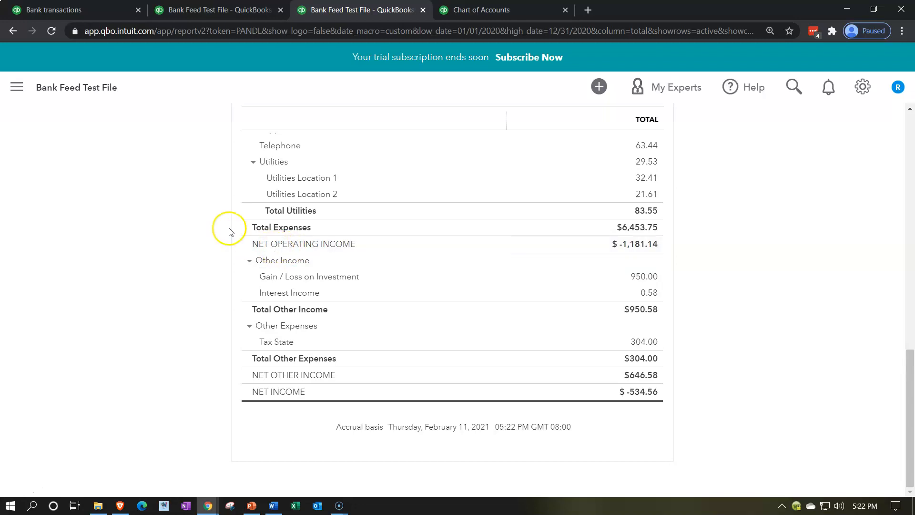
- Return to the bank transactions, open the 07/15/2020 IRS payment and set its vendor to IRS
click(75, 14)
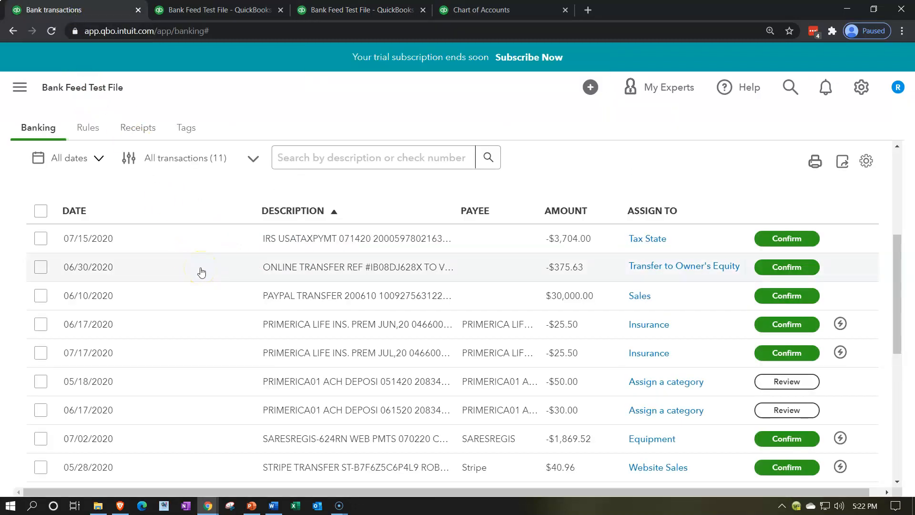
click(447, 238)
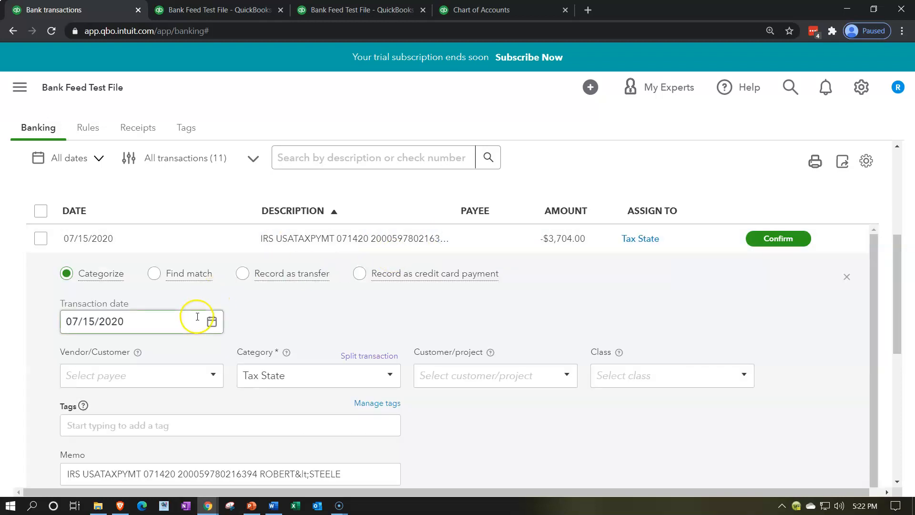
scroll(189, 321, down, 1)
click(132, 329)
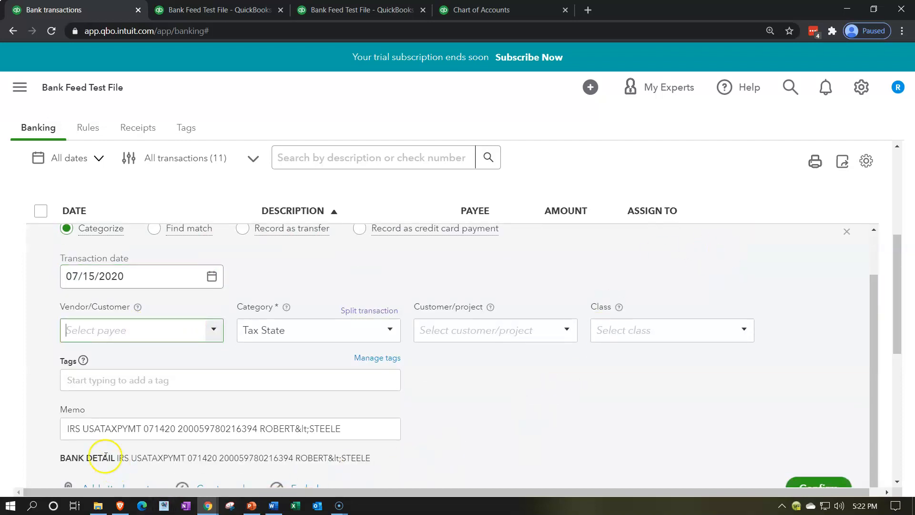
double_click(79, 430)
key(ctrl+c)
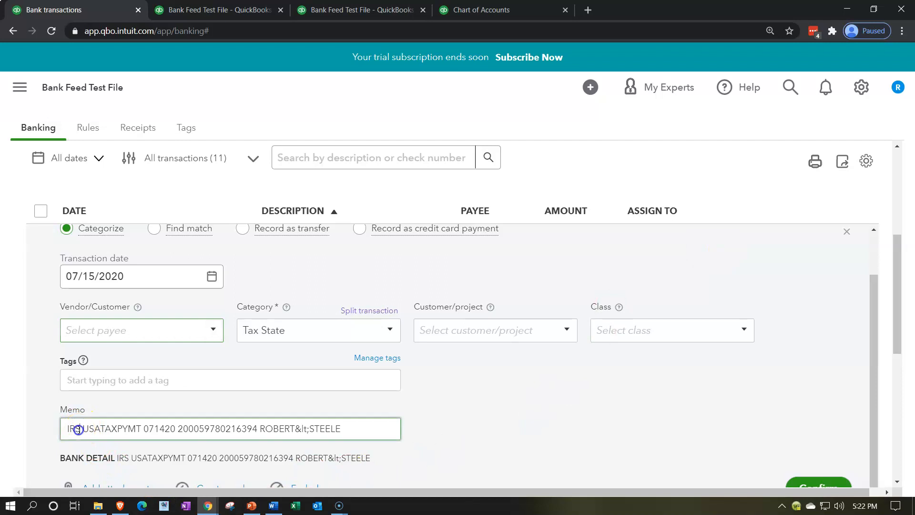
click(93, 331)
key(ctrl+v)
key(Tab)
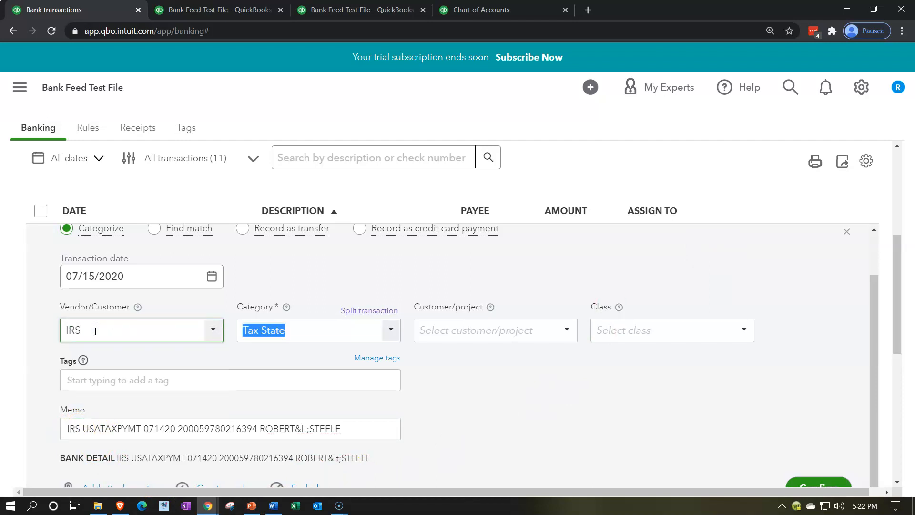
- Start a new category account for the IRS payment with account type Other Expense and detail type Other Miscellaneous Expense
click(391, 329)
scroll(337, 205, up, 10)
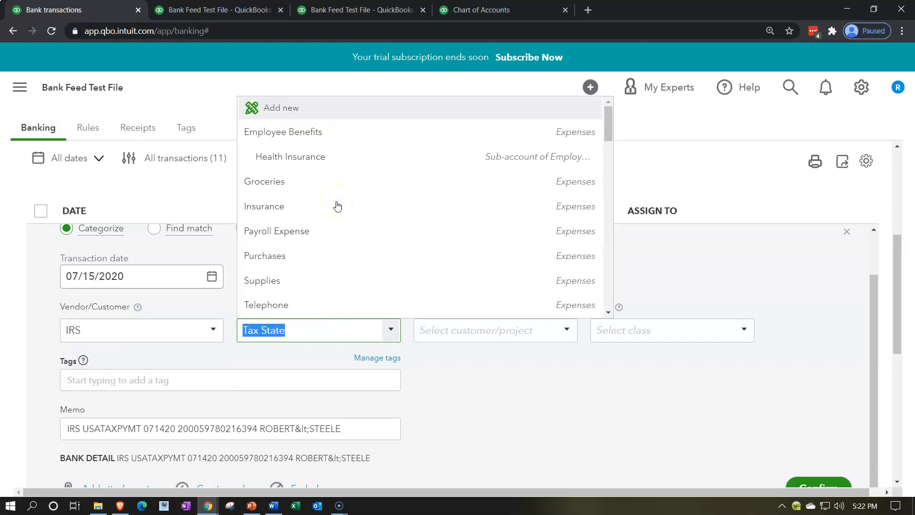
click(299, 109)
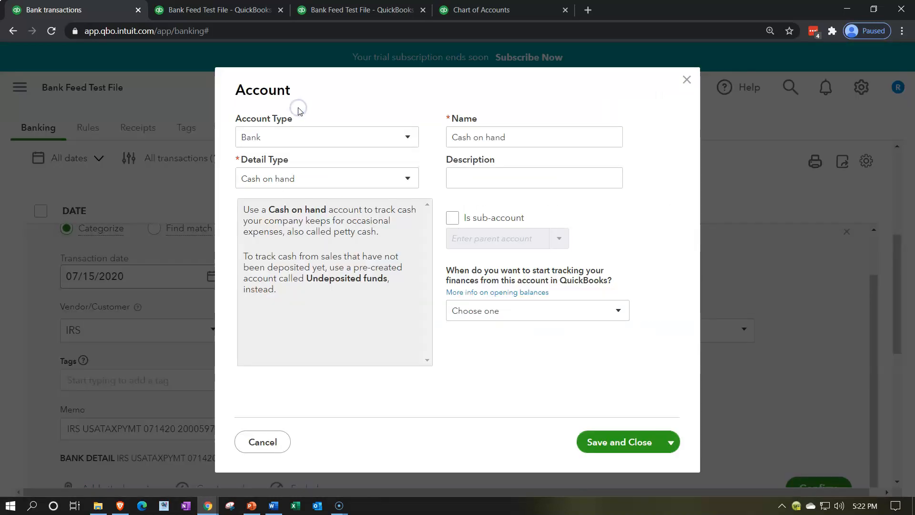
click(318, 137)
scroll(316, 227, down, 2)
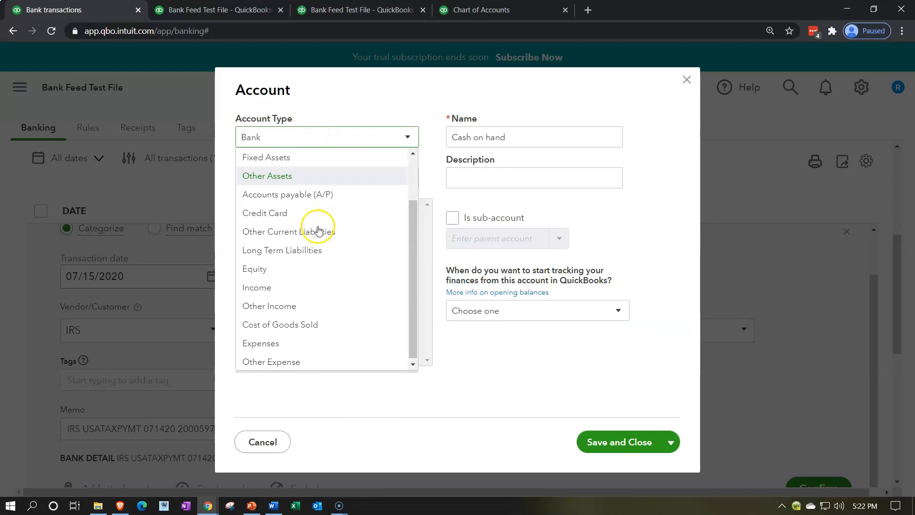
click(299, 360)
click(333, 179)
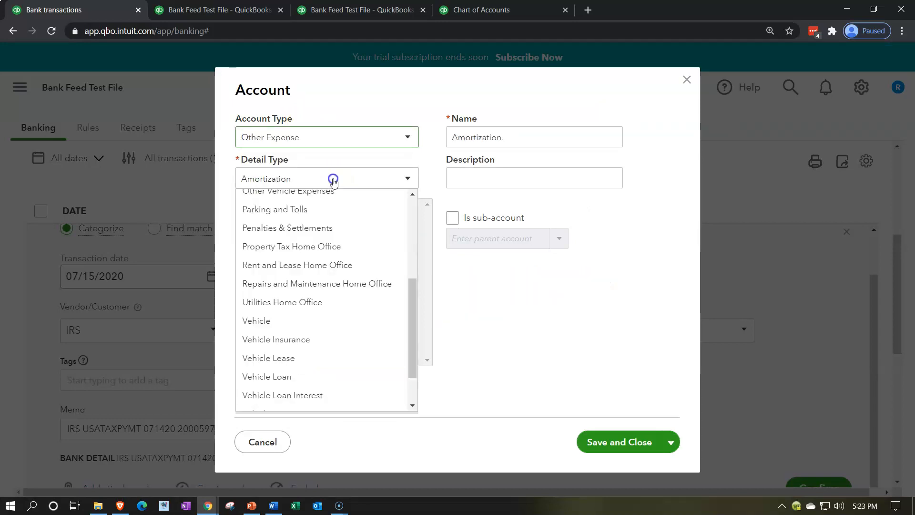
scroll(341, 287, down, 2)
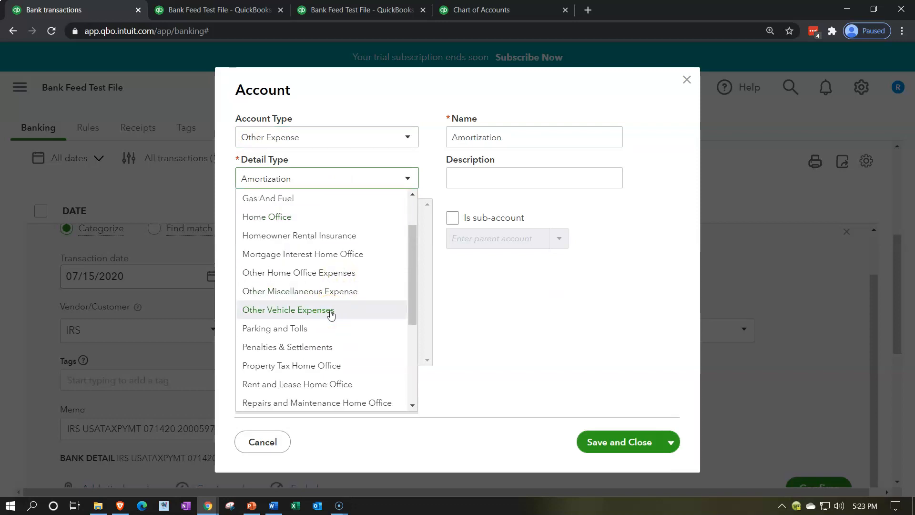
scroll(331, 315, down, 4)
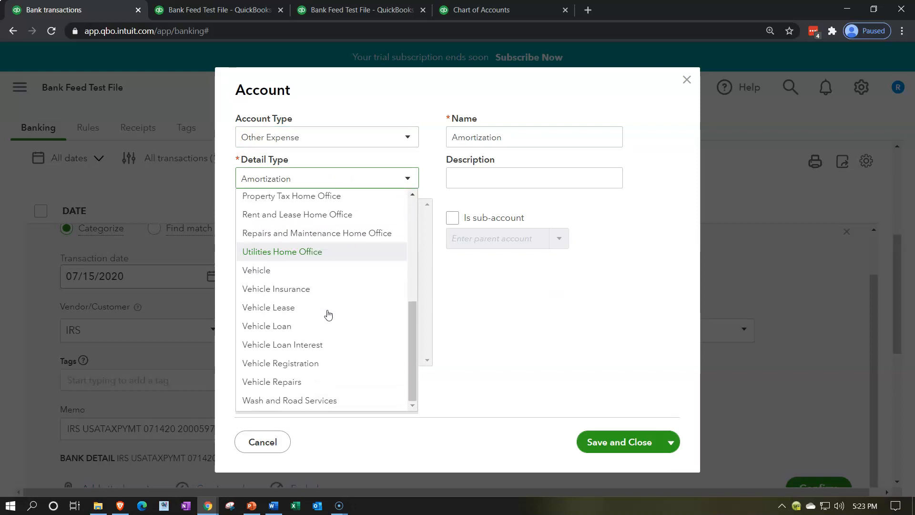
scroll(328, 314, up, 6)
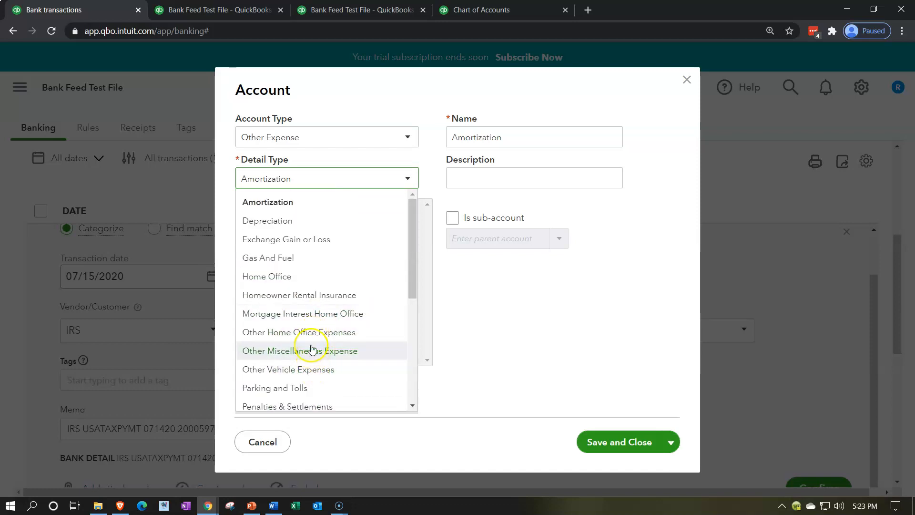
scroll(400, 387, down, 2)
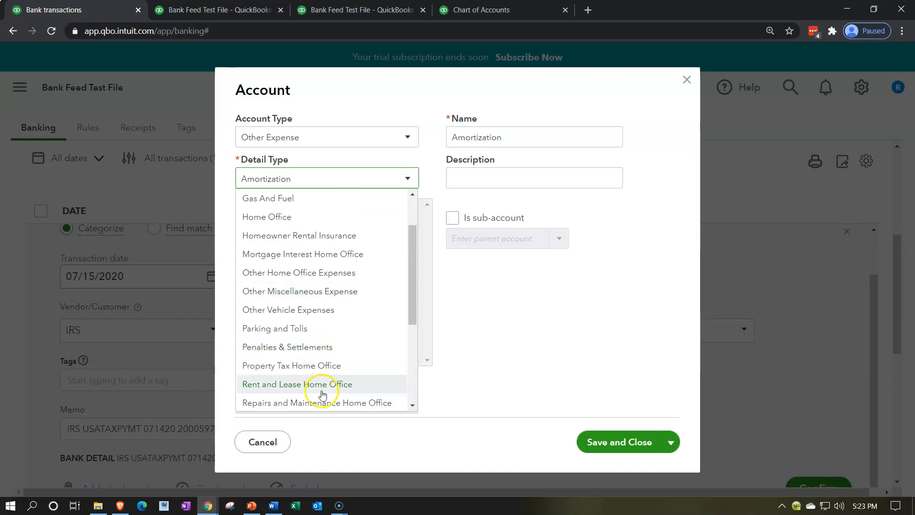
click(303, 291)
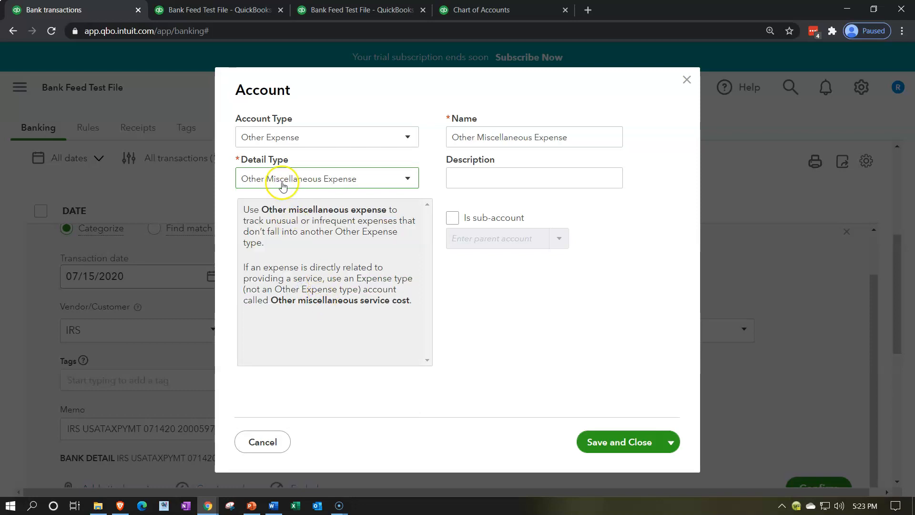
- Name the new expense account Tax Fed and save it as the payment's category
drag(579, 136, 406, 138)
text(Tax Fed)
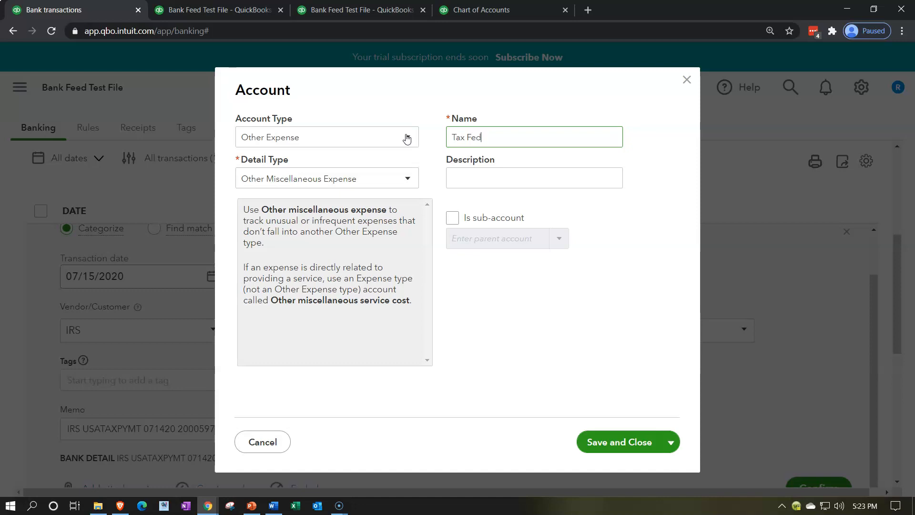
key(Tab)
click(605, 447)
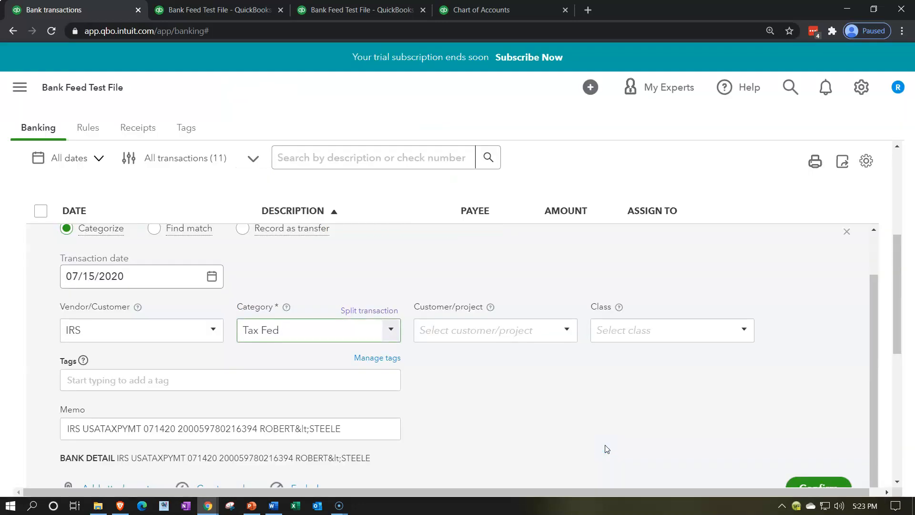
- Start a rule from the 07/15/2020 tax payment and name it IRS
scroll(548, 400, down, 1)
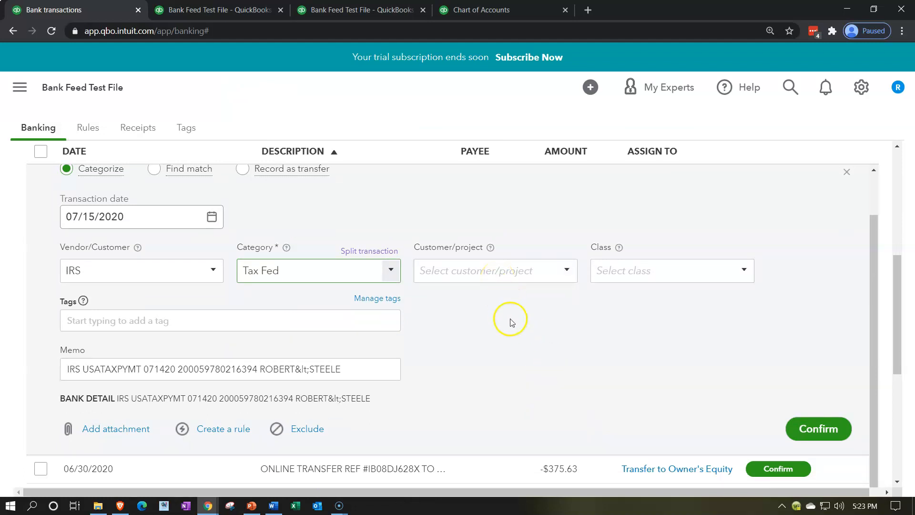
click(213, 430)
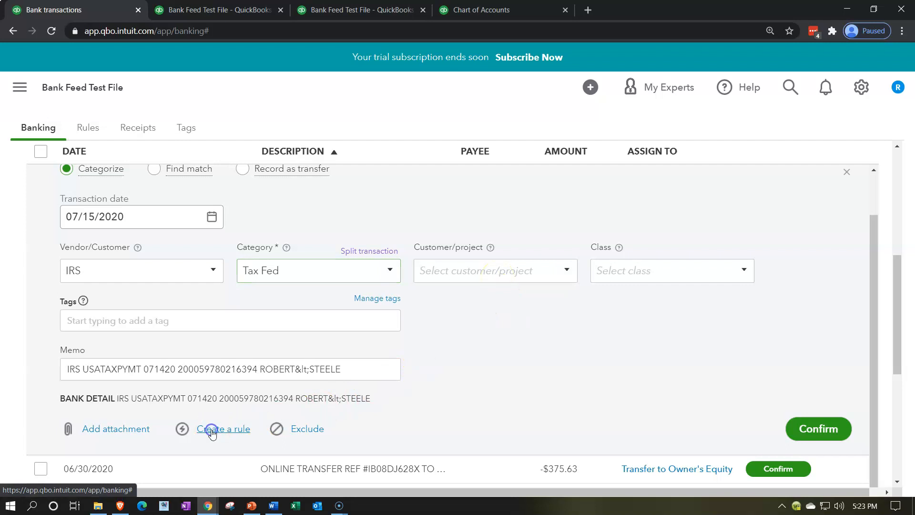
text(ISS)
key(Tab)
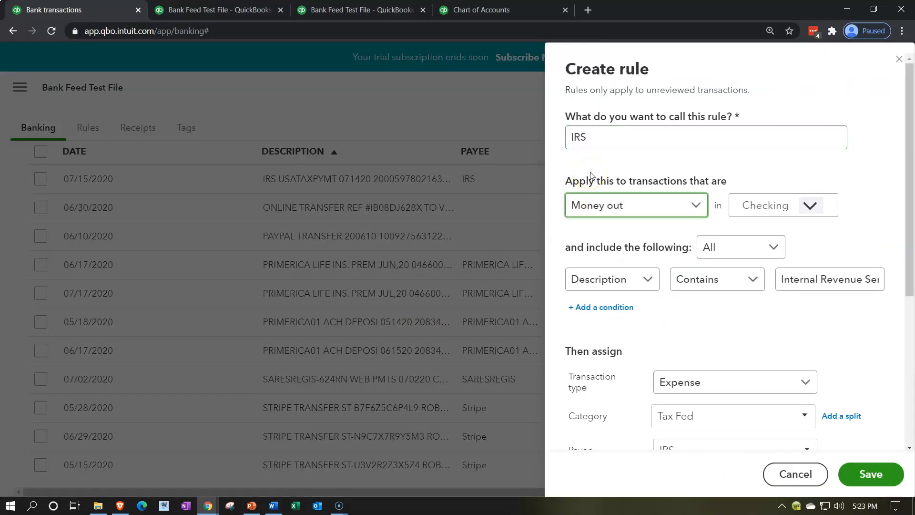
- Set the rule's condition to Bank text contains IRS
click(647, 281)
click(648, 279)
click(583, 333)
drag(835, 279, 879, 280)
drag(825, 286, 727, 278)
drag(830, 282, 696, 275)
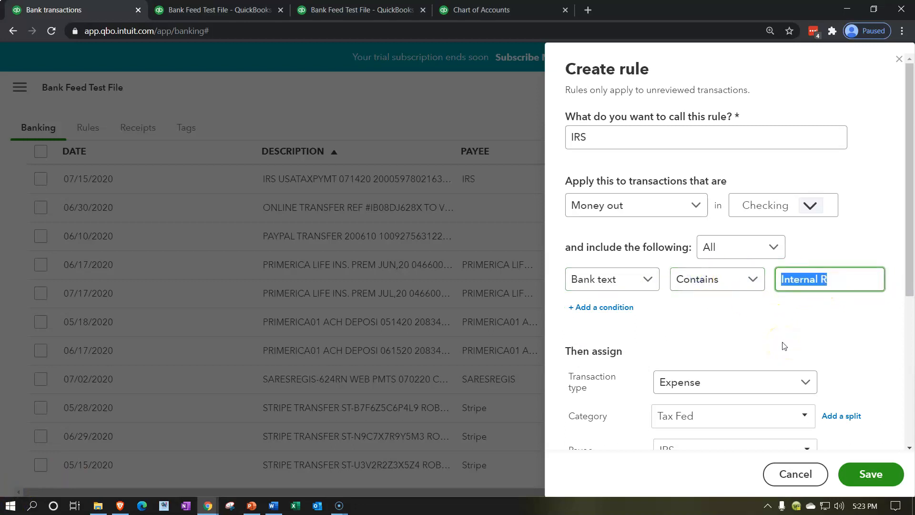
text(IRS)
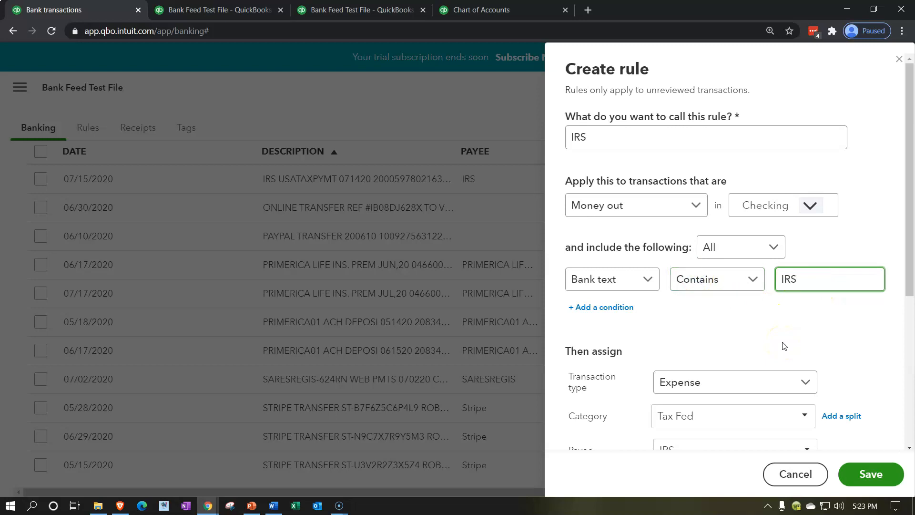
click(761, 337)
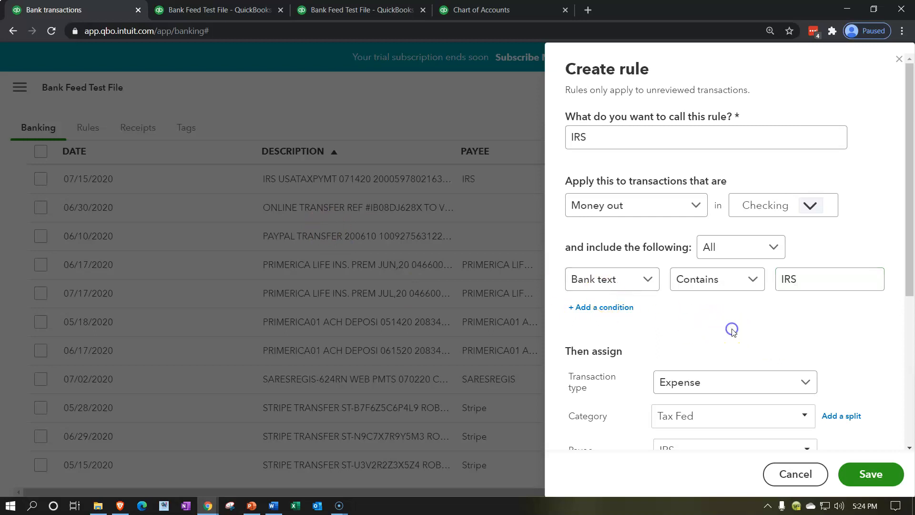
- Check the rule's assigned category and payee, save the rule, and confirm the 07/15/2020 IRS payment
scroll(731, 327, down, 1)
scroll(716, 316, down, 1)
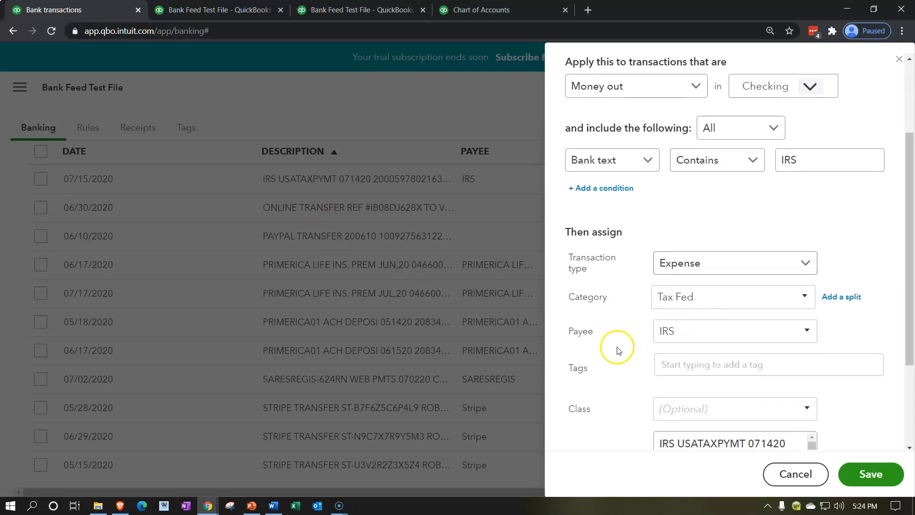
scroll(618, 350, down, 1)
click(885, 474)
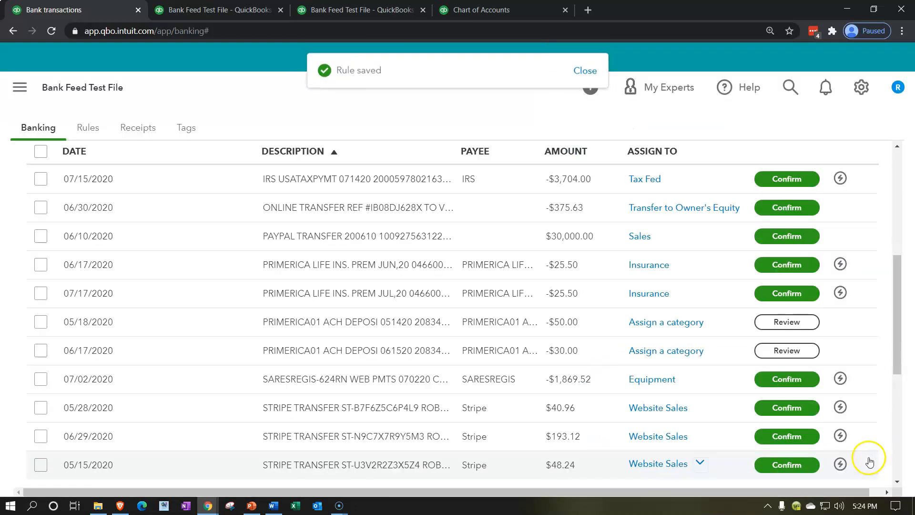
click(778, 181)
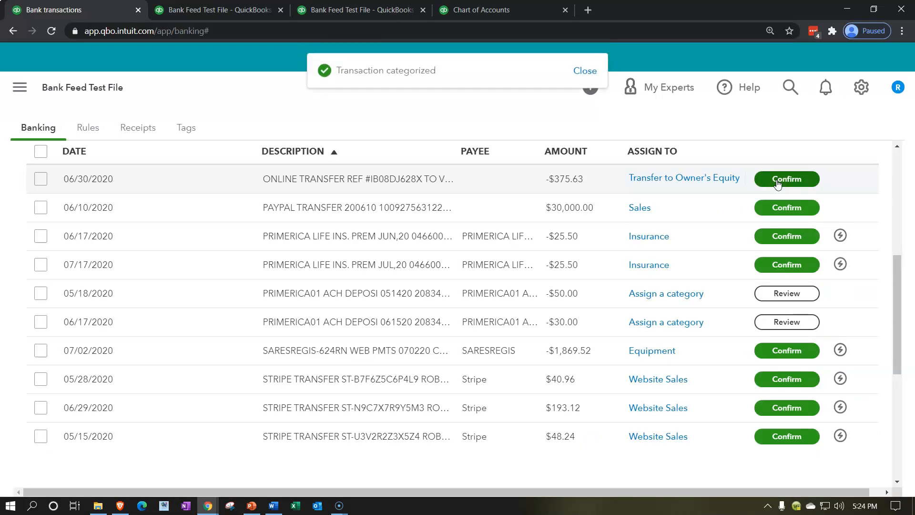
- Rerun the 2020 Profit and Loss report and check Tax Fed in the Other Expenses section
click(370, 10)
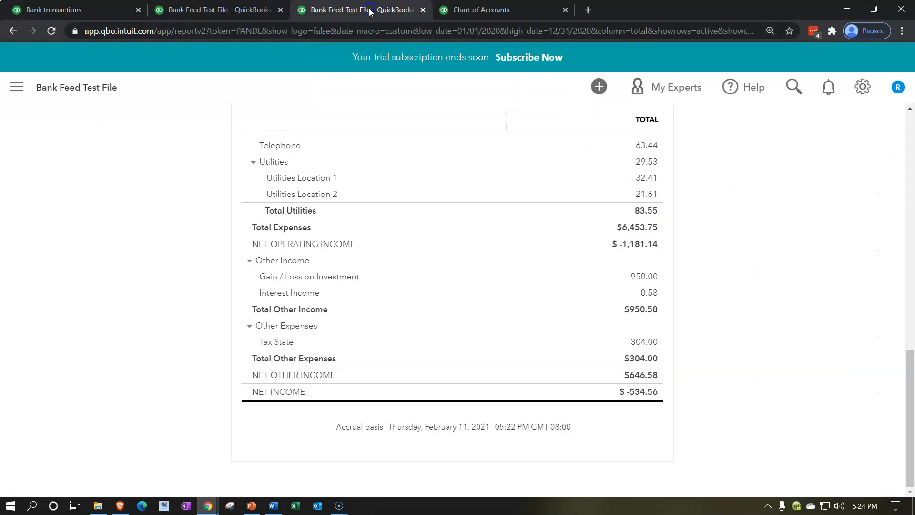
scroll(427, 262, up, 15)
scroll(431, 251, up, 2)
click(614, 228)
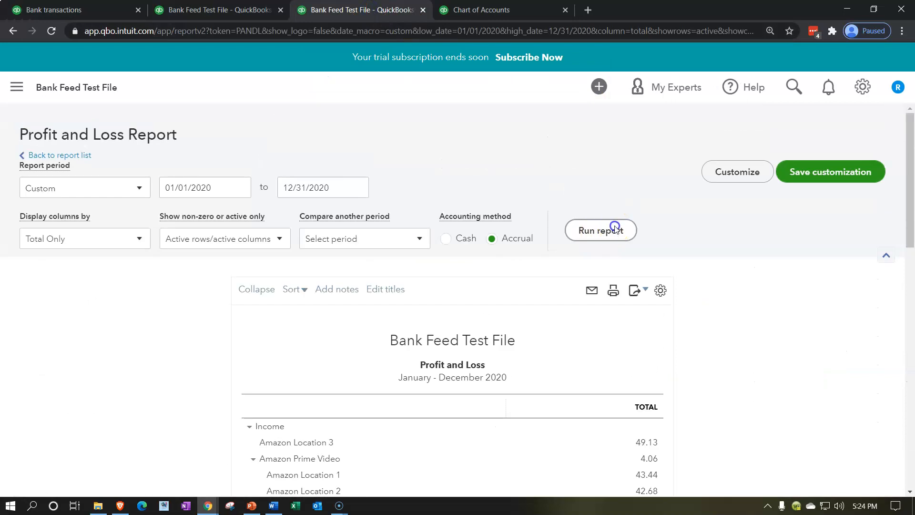
scroll(362, 334, down, 3)
scroll(275, 372, down, 10)
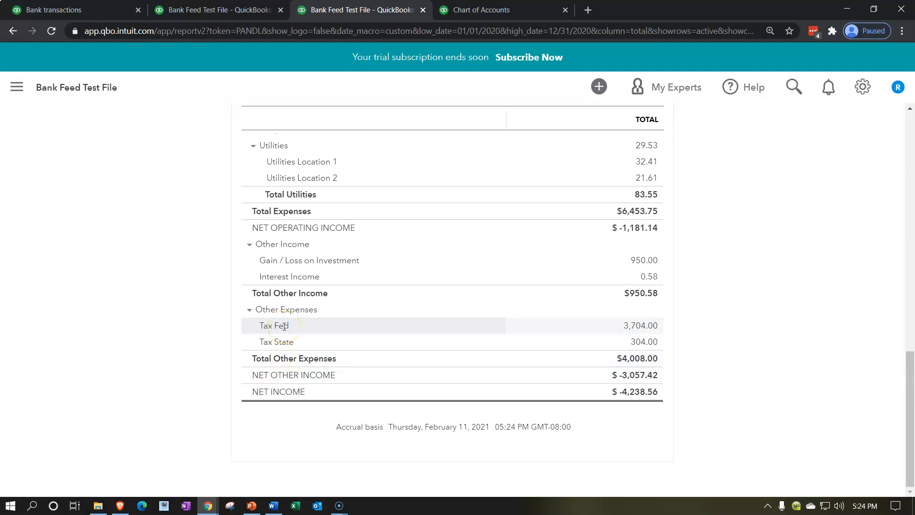
- In the bank transactions, open the 06/30/2020 online transfer and set its transfer account to Owner's Pay & Personal Expenses
click(97, 11)
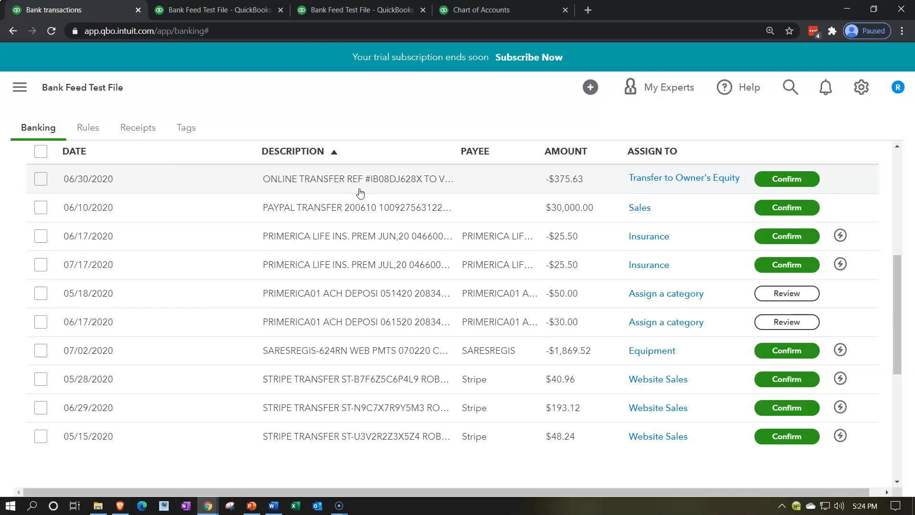
click(639, 192)
click(637, 187)
click(689, 187)
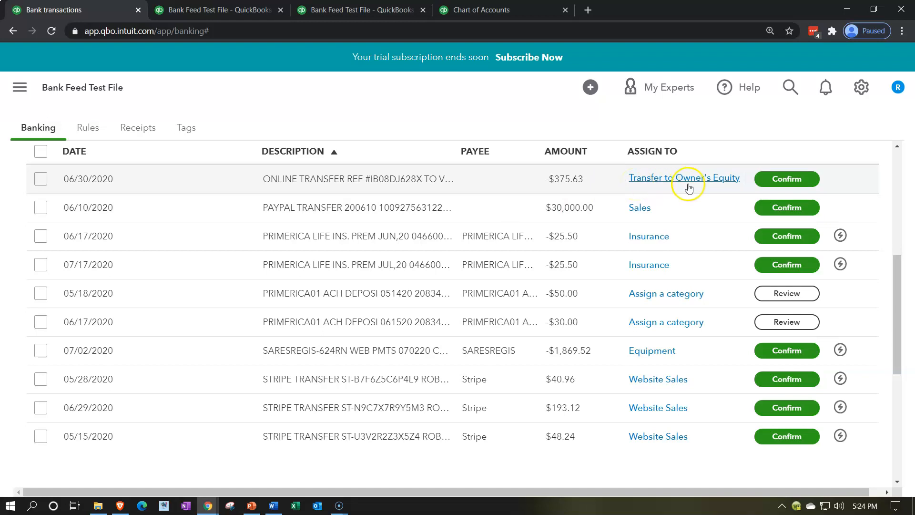
click(404, 176)
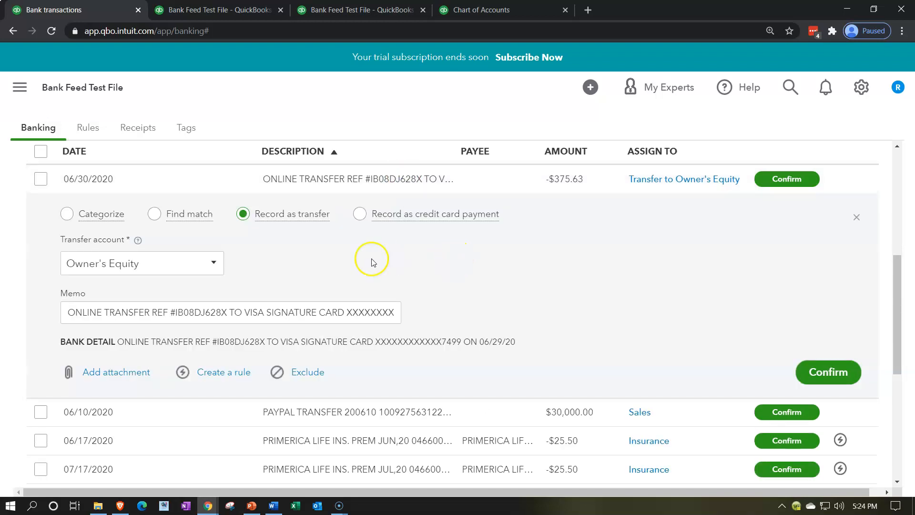
click(213, 263)
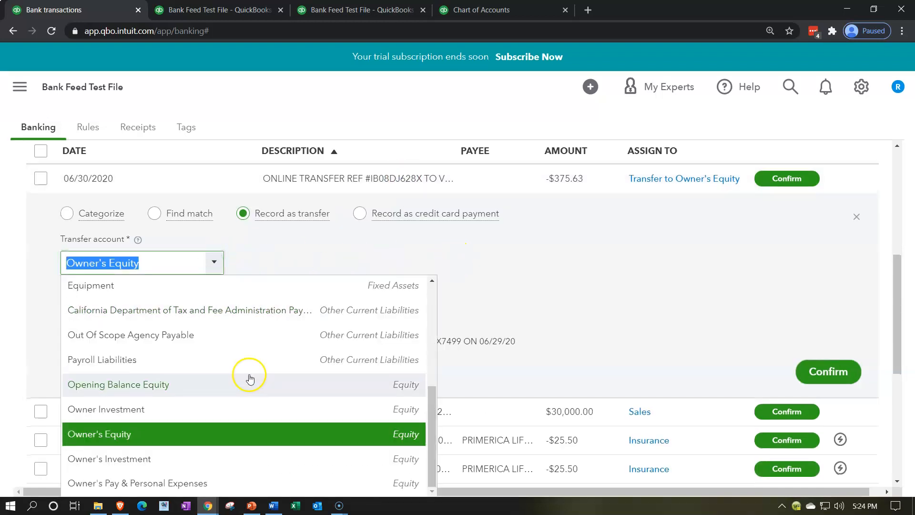
click(217, 482)
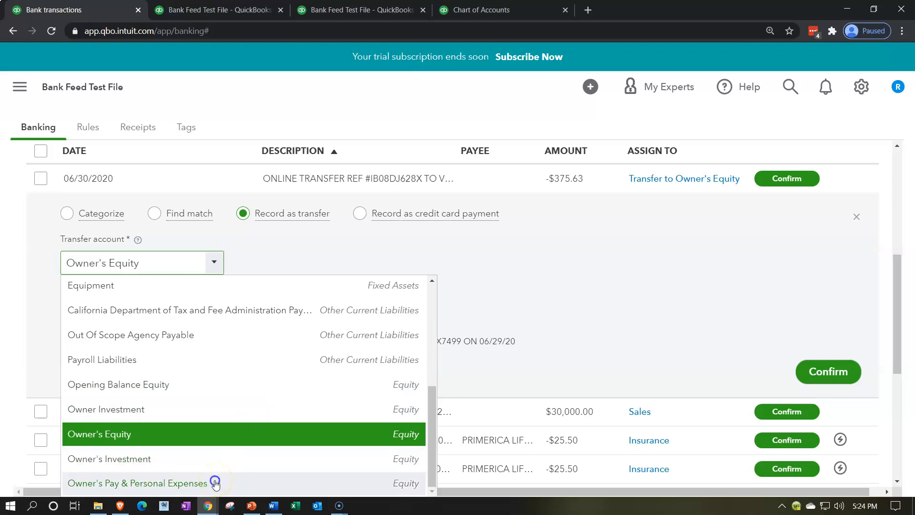
- Switch the 06/30/2020 online transfer to Categorize and assign the existing vendor Owner
click(69, 214)
click(127, 314)
text(Owner)
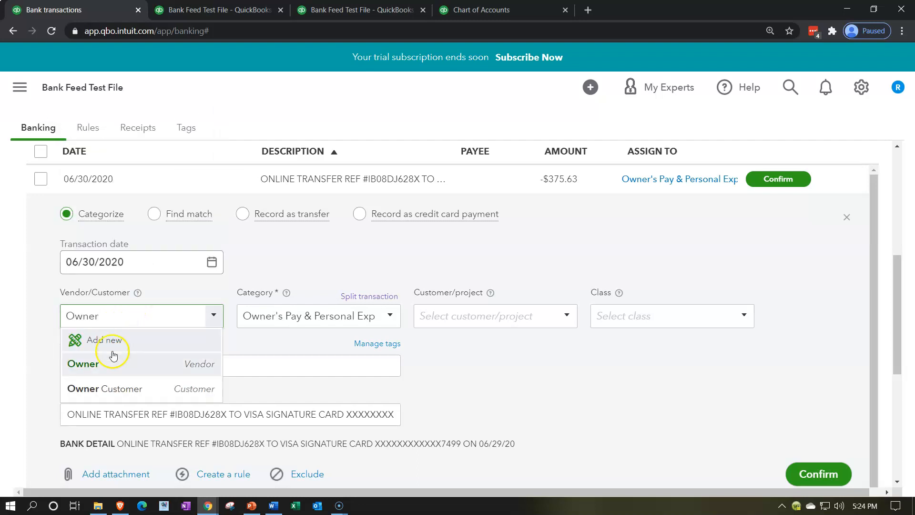
click(112, 368)
key(Tab)
scroll(528, 374, down, 1)
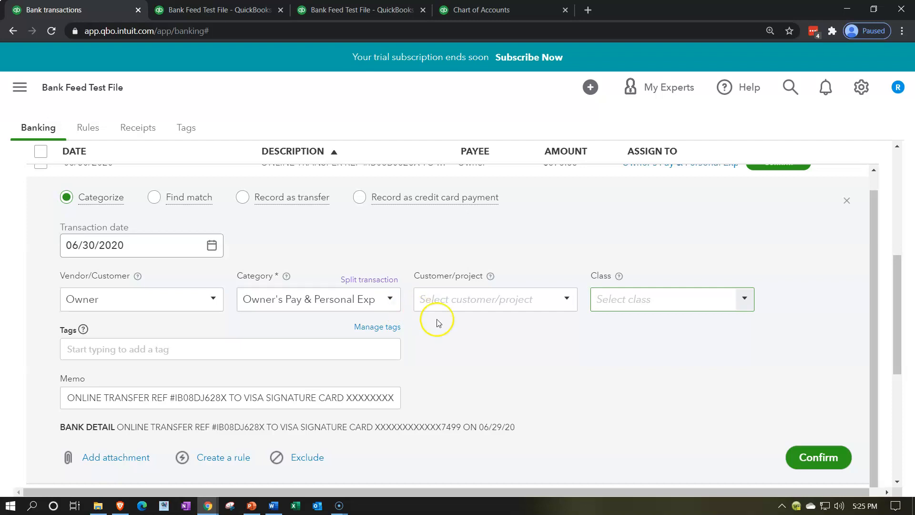
- Confirm the 06/30/2020 online transfer and rerun the 2020 Balance Sheet report
scroll(491, 348, down, 1)
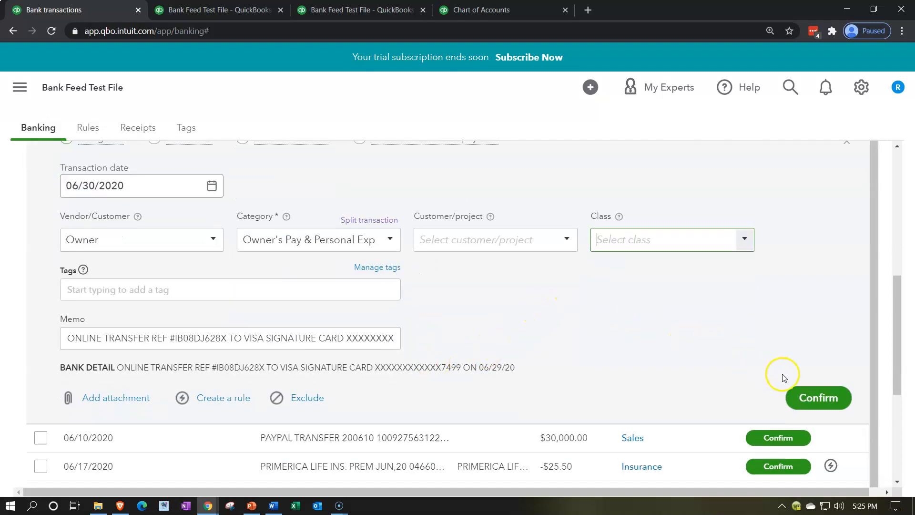
click(804, 397)
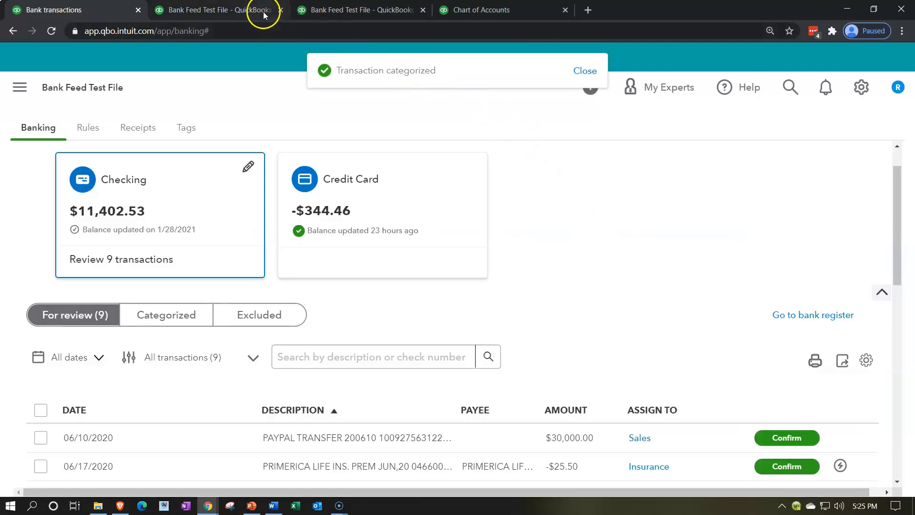
click(246, 10)
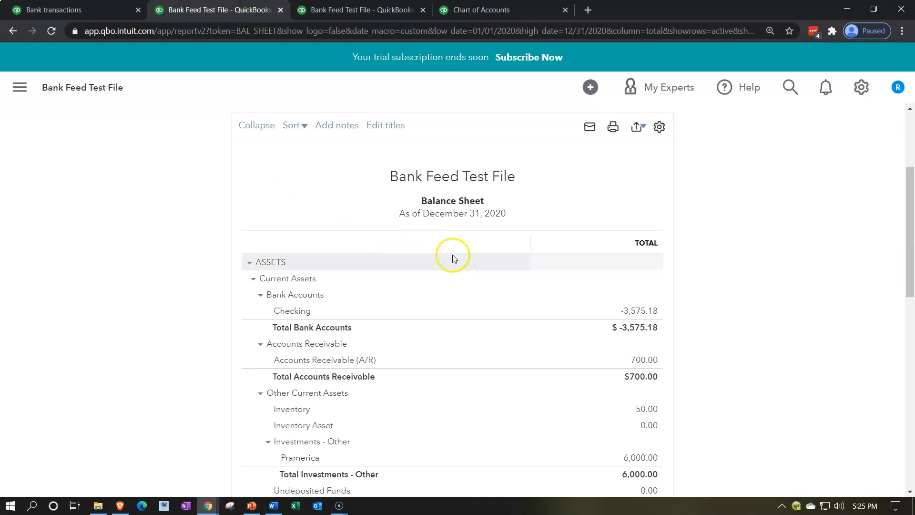
scroll(453, 255, up, 3)
click(600, 230)
scroll(396, 300, down, 10)
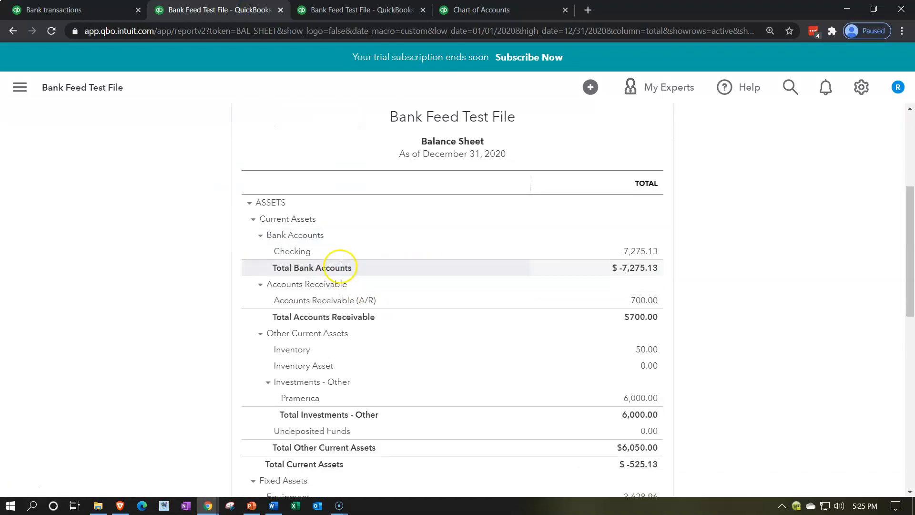
- Check the transactions behind Owner's Pay & Personal Expenses in the Balance Sheet's equity section and return to the report summary
scroll(338, 262, down, 4)
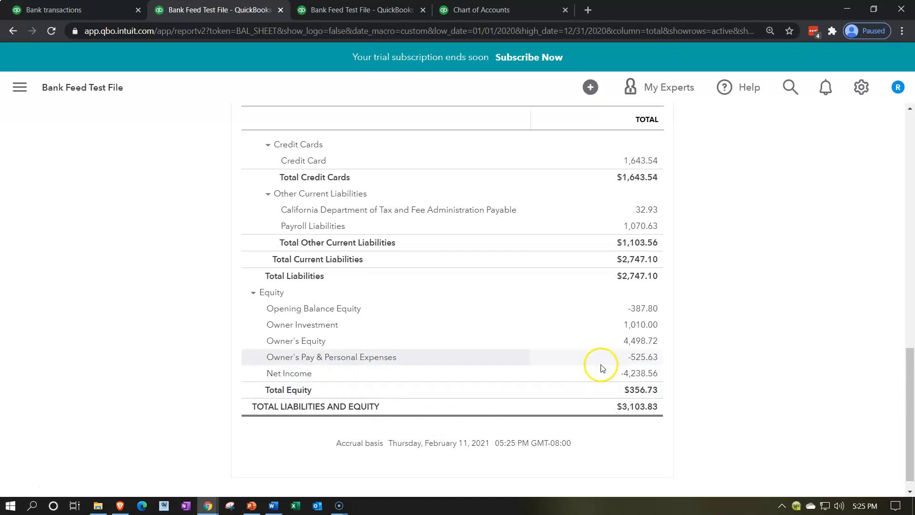
click(639, 357)
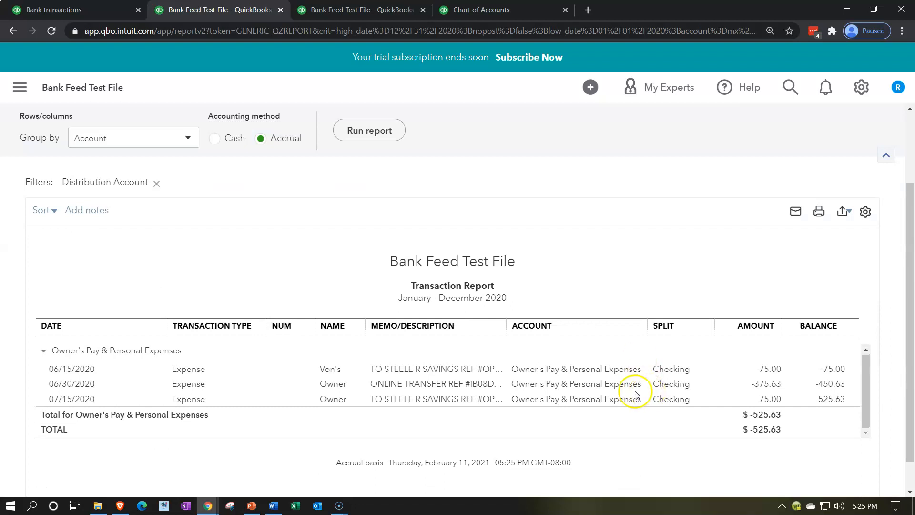
scroll(98, 205, up, 3)
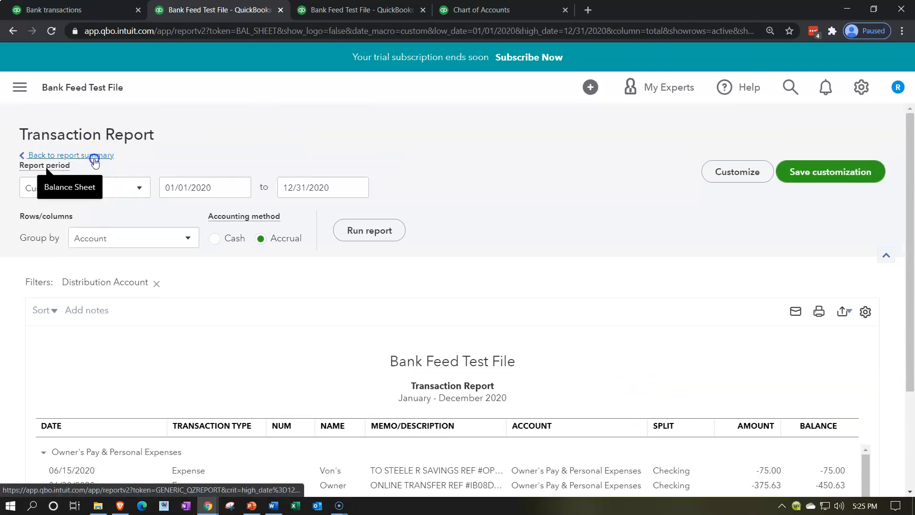
click(93, 155)
- Return to the bank transactions and open the 06/10/2020 PayPal transfer of $30,000.00
click(76, 10)
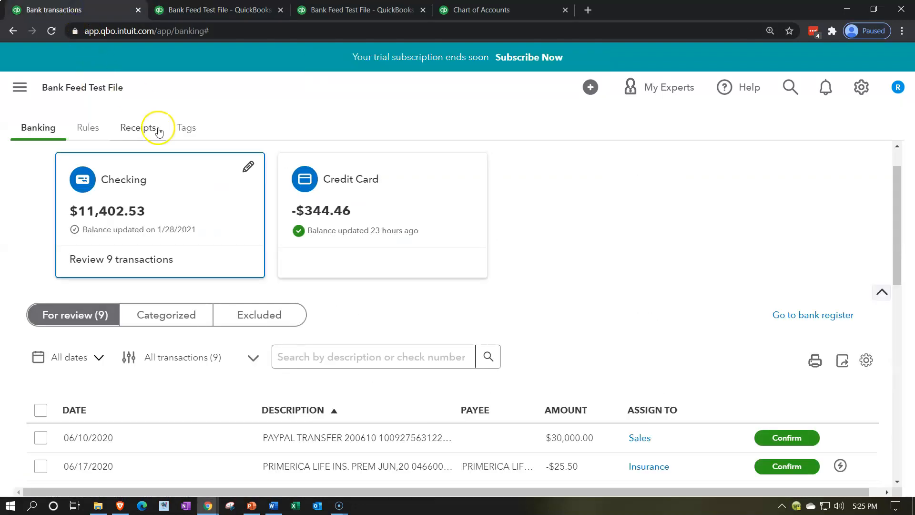
scroll(179, 208, down, 3)
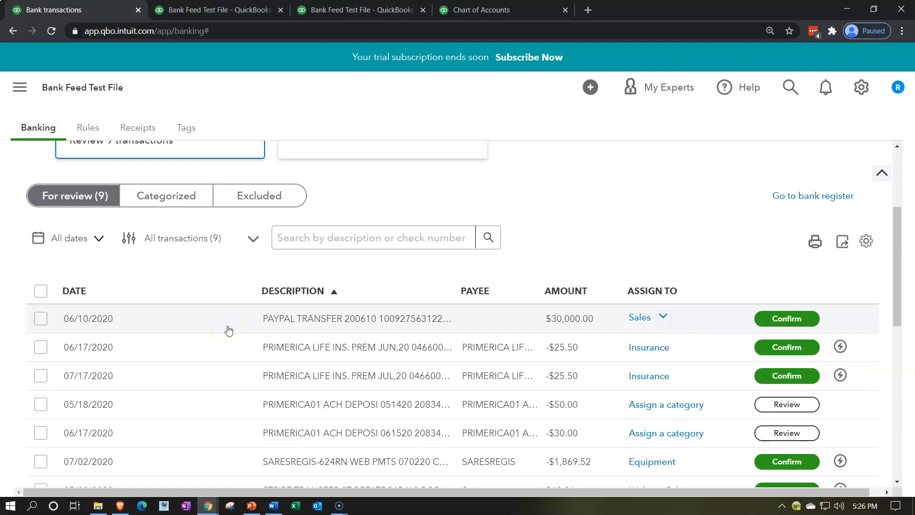
scroll(229, 330, up, 3)
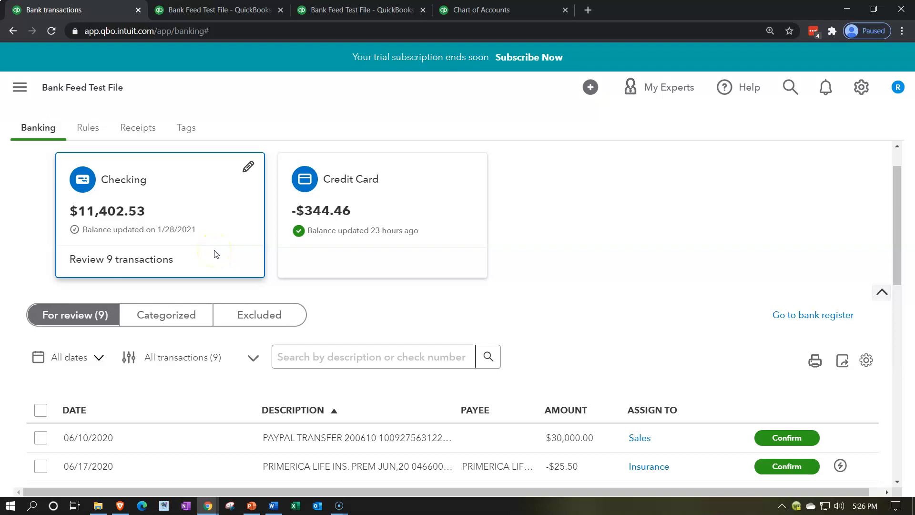
scroll(216, 254, down, 1)
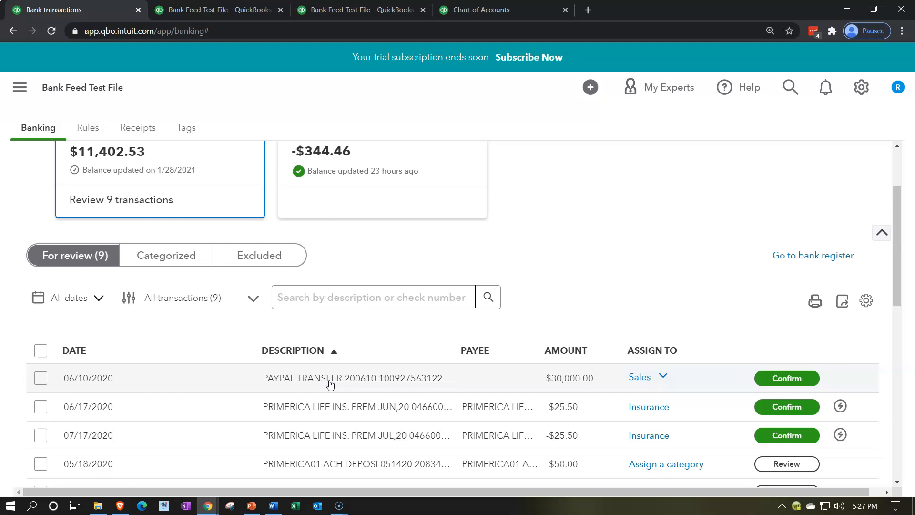
click(330, 383)
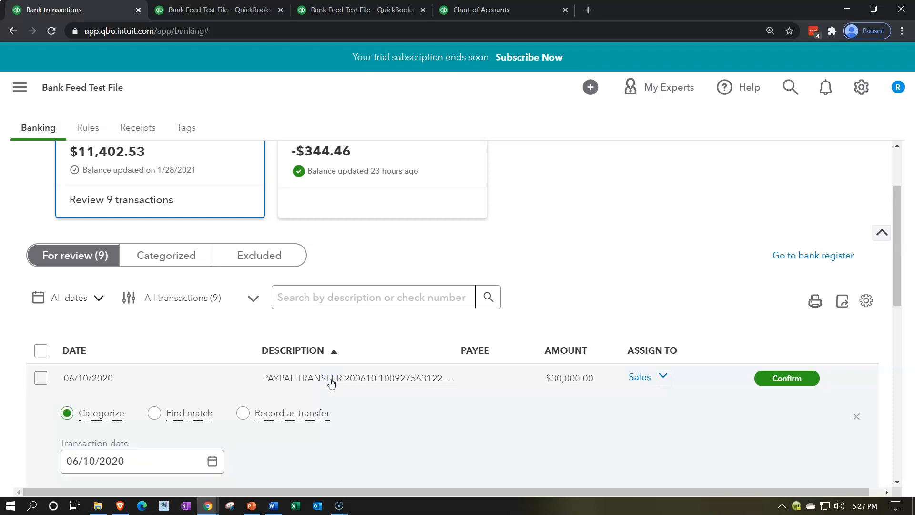
scroll(332, 383, down, 1)
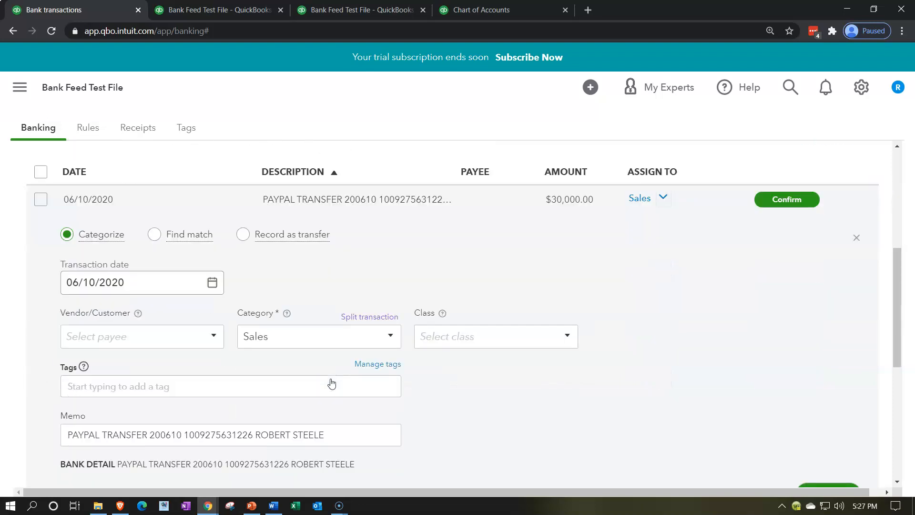
scroll(331, 384, down, 1)
- Add Platform Income as a new customer and assign it as the payee of the PayPal transfer
click(107, 281)
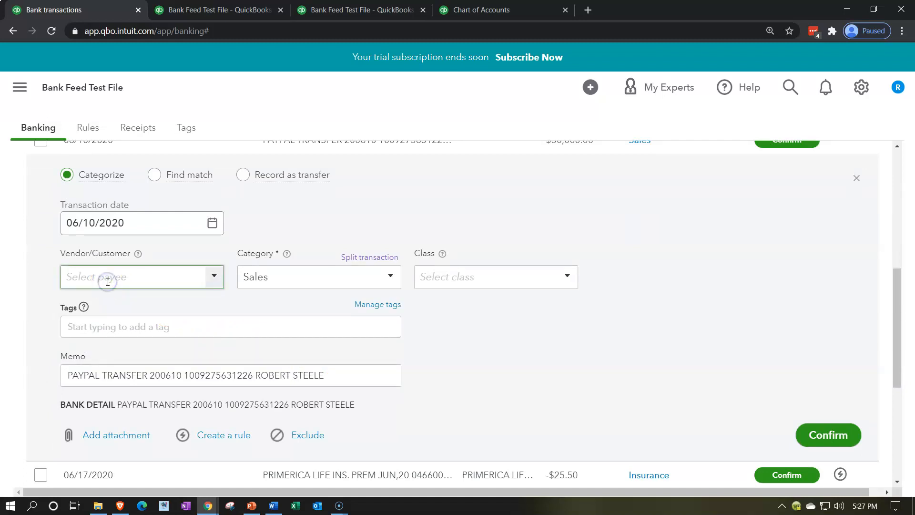
text(Platform INcom)
key(BackSpace)
key(BackSpace)
key(BackSpace)
key(BackSpace)
key(BackSpace)
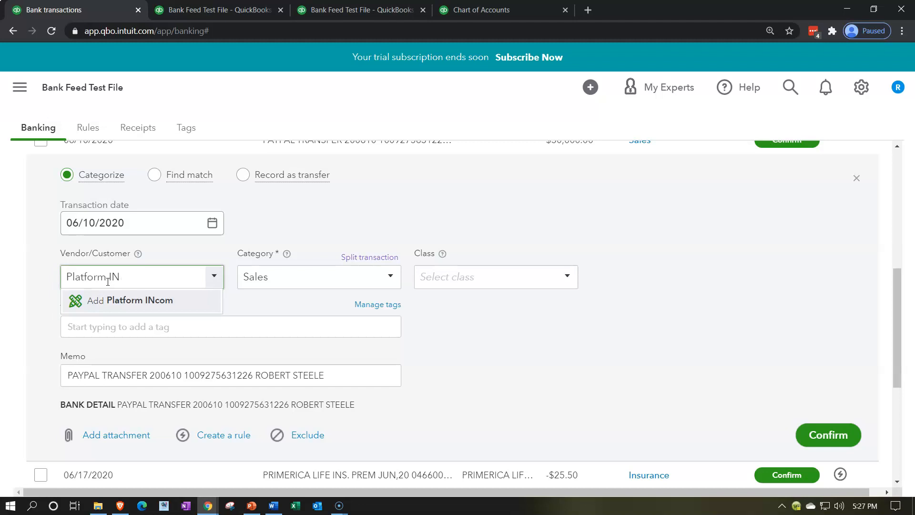
text(Income)
key(Return)
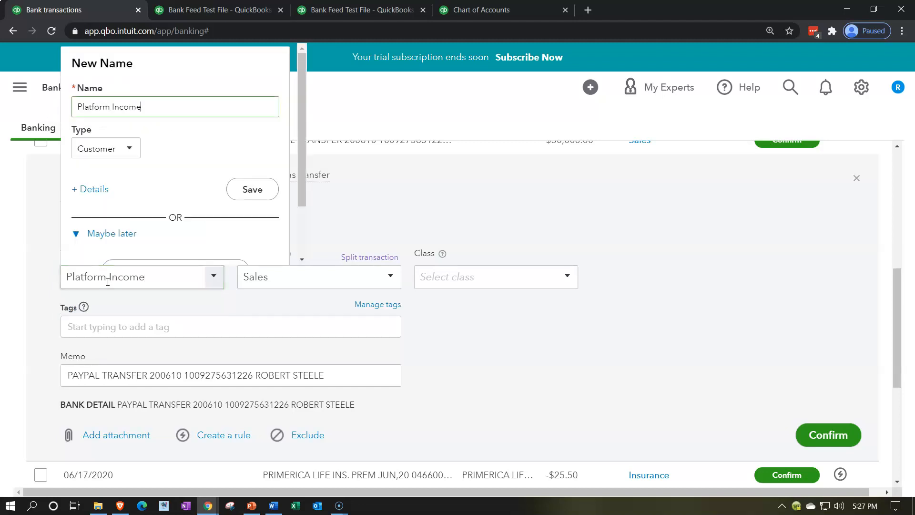
click(235, 197)
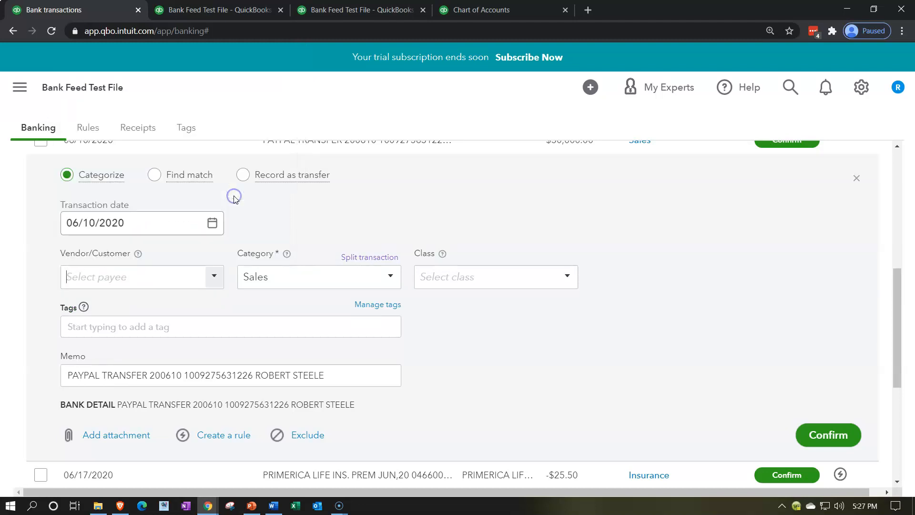
key(Tab)
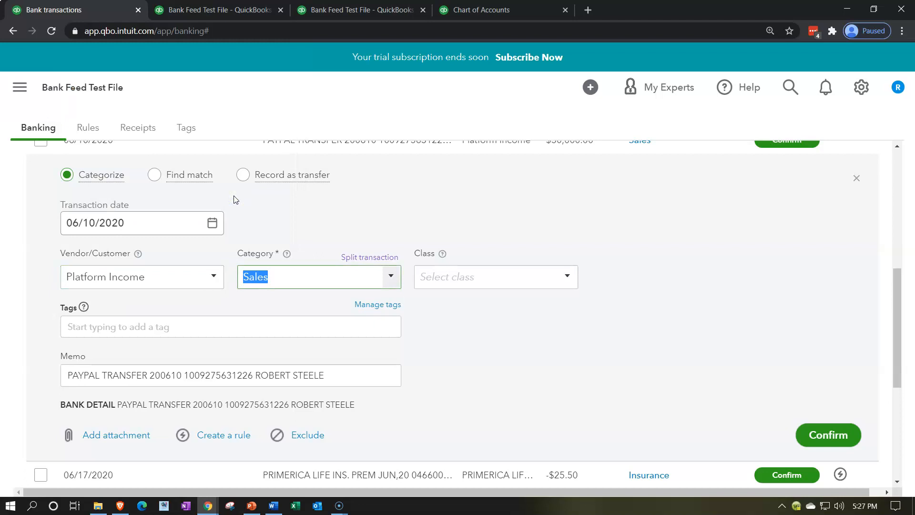
- Copy the payee name Platform Income and look through the existing categories for the PayPal transfer
click(391, 276)
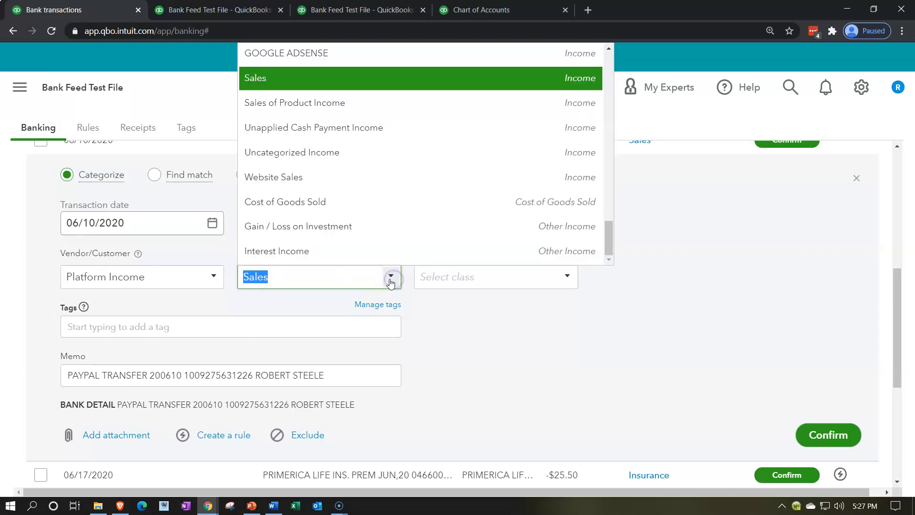
click(171, 271)
key(ctrl+c)
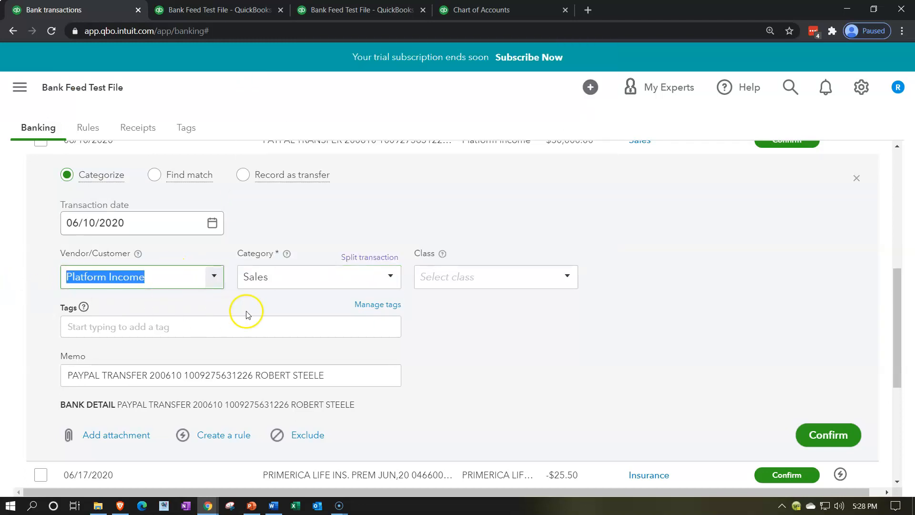
click(390, 278)
scroll(371, 185, down, 5)
scroll(370, 183, down, 10)
scroll(367, 181, up, 20)
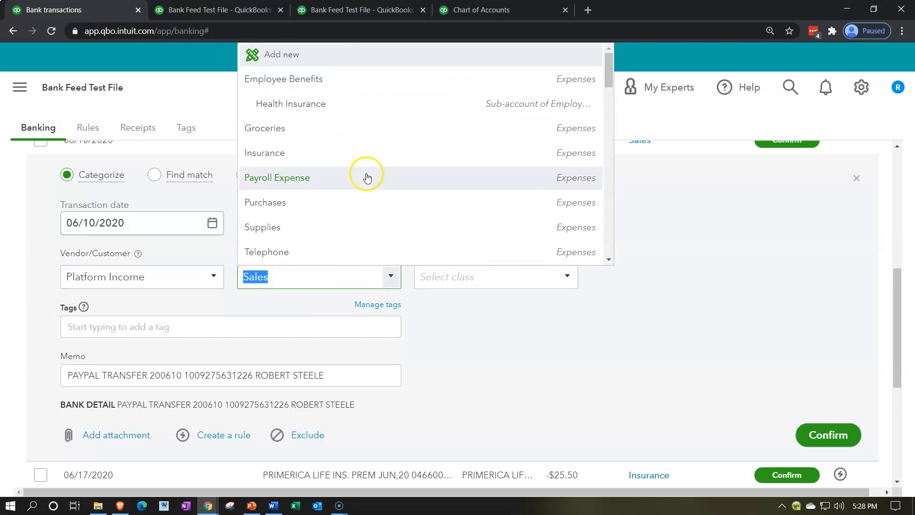
- Create a new category account of type Income with detail type Other Primary Income, named Platform Income, for the PayPal transfer
click(288, 56)
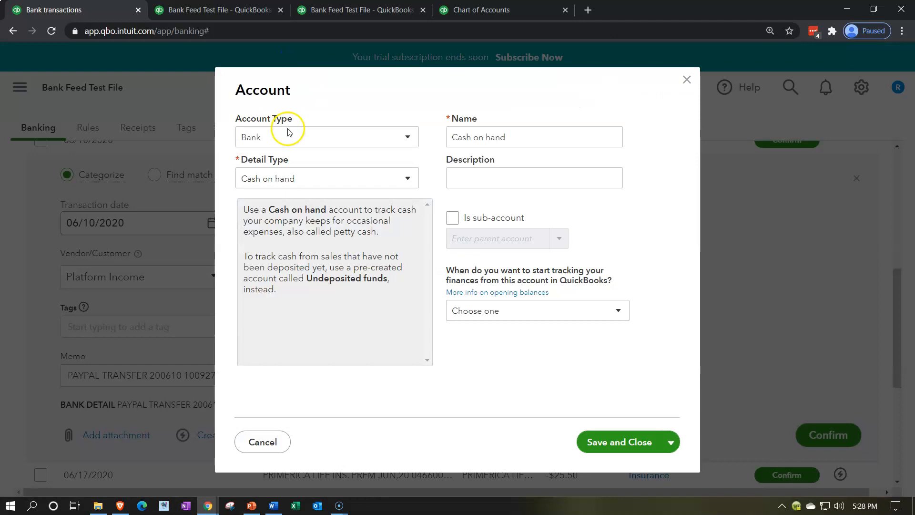
click(288, 133)
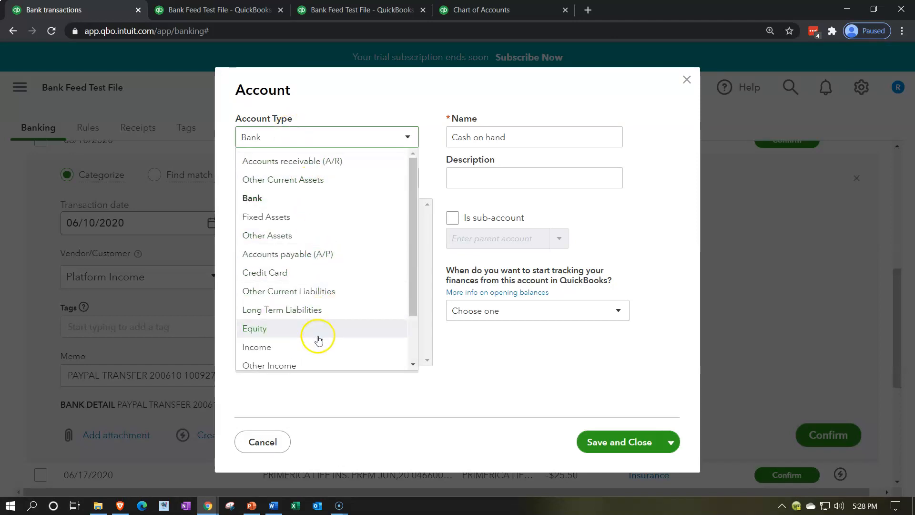
click(316, 347)
click(268, 174)
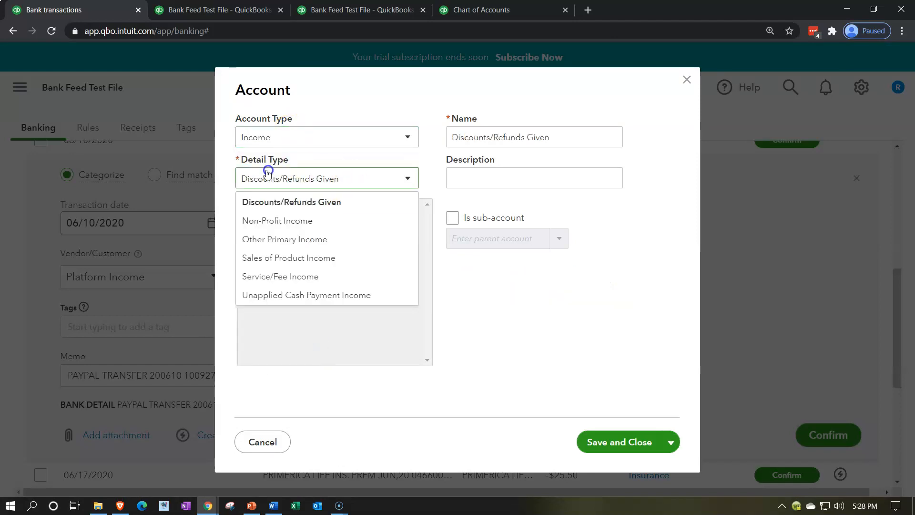
click(328, 245)
click(519, 136)
key(ctrl+a)
key(ctrl+v)
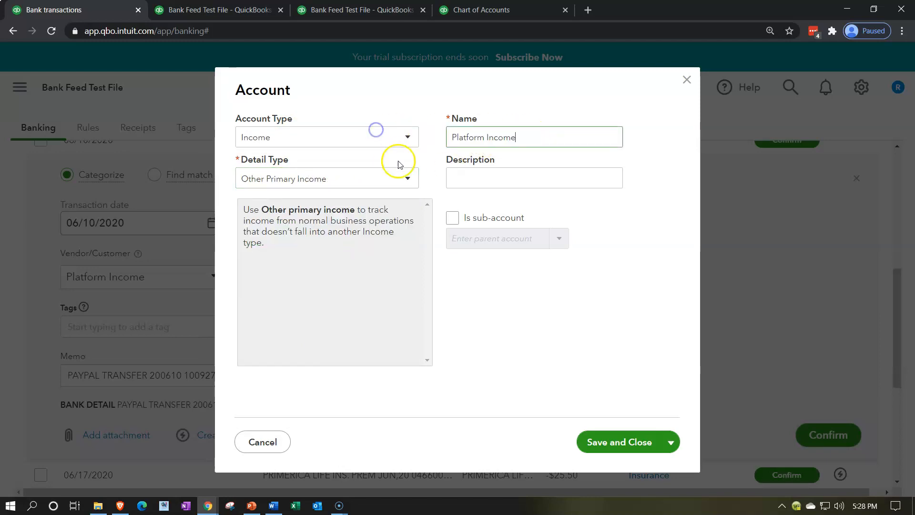
click(597, 438)
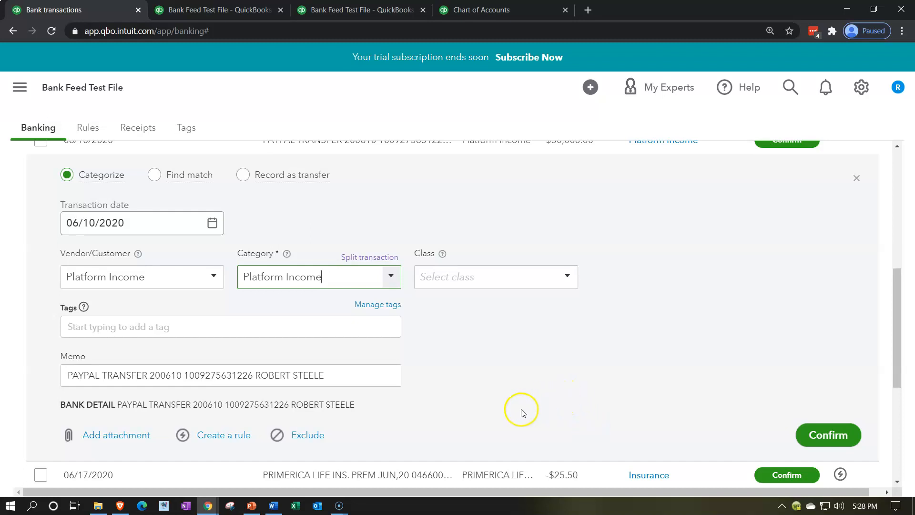
- Start a new rule from the PayPal transfer and name it PayPal
click(237, 438)
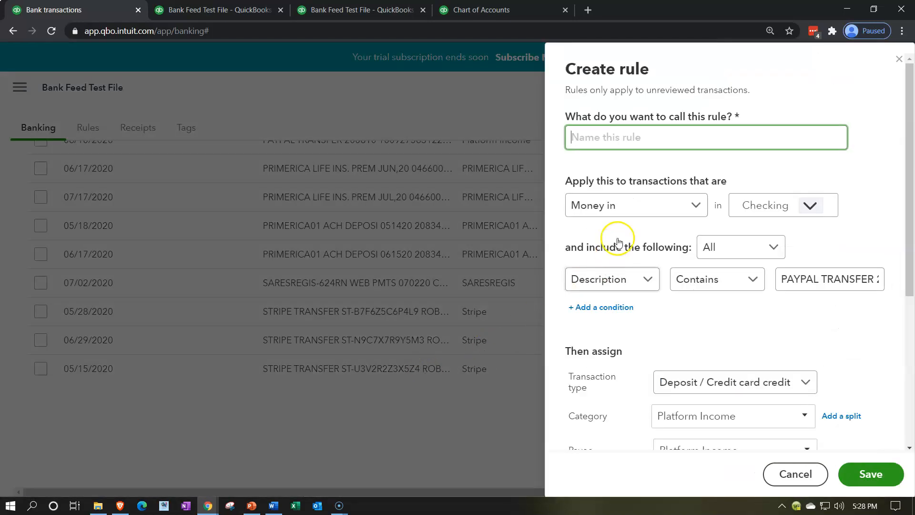
click(605, 138)
key(ctrl+v)
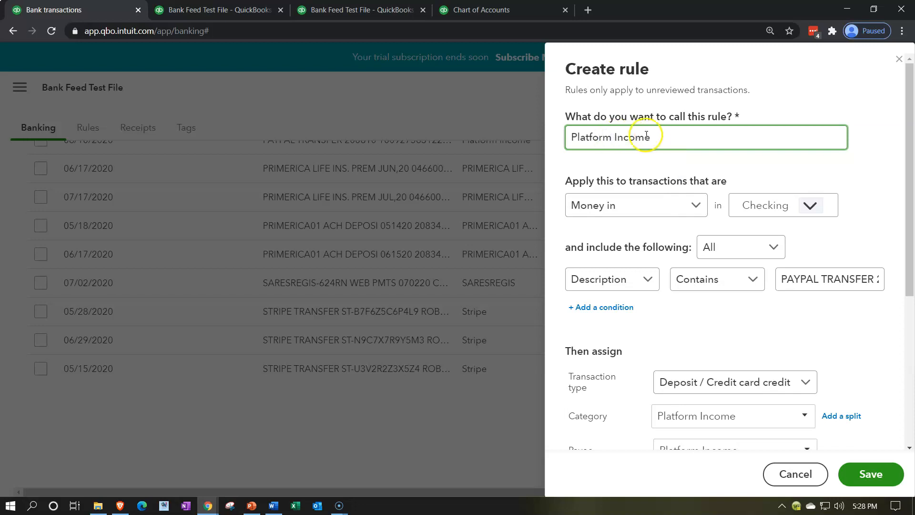
drag(657, 136, 448, 144)
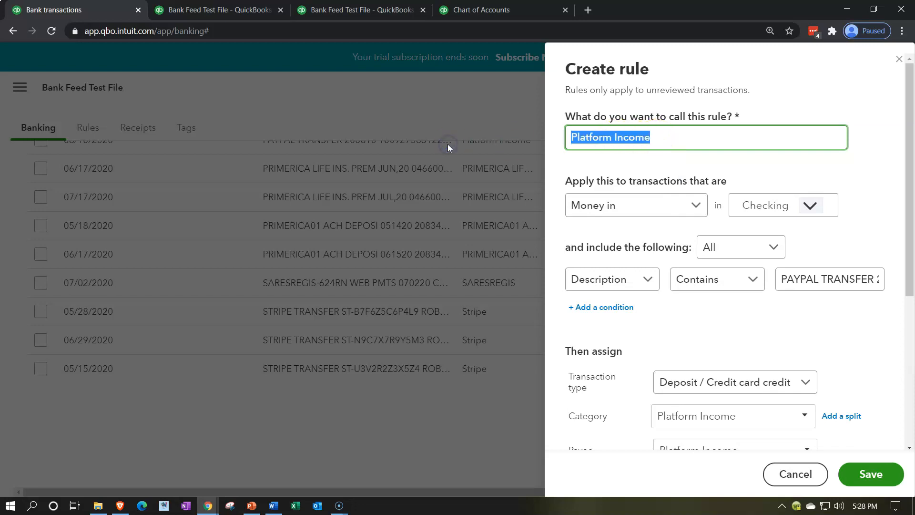
text(Payp)
key(BackSpace)
text(Pal)
key(Tab)
key(Tab)
- Set the rule's condition to bank text that contains PAYPAL, removing the rest of the transfer description
click(574, 254)
click(650, 276)
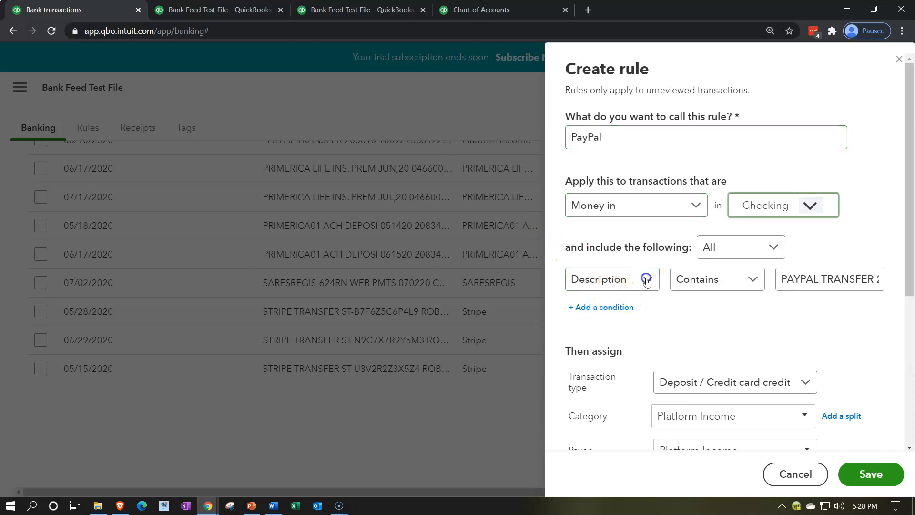
click(606, 333)
click(839, 281)
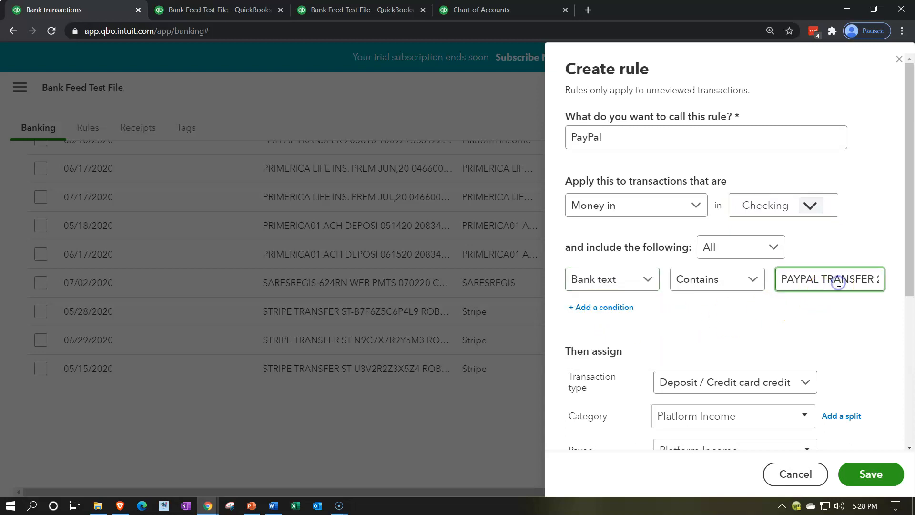
key(shift+Right)
key(shift+Right)
key(shift+Right)
key(shift+Right)
key(shift+Right)
key(shift+Right)
key(shift+Right)
key(shift+Right)
key(shift+Right)
key(shift+Right)
key(shift+Right)
key(shift+Right)
key(shift+Right)
key(shift+Right)
key(shift+Right)
key(shift+Right)
key(shift+Right)
key(shift+Right)
key(shift+Right)
key(shift+Right)
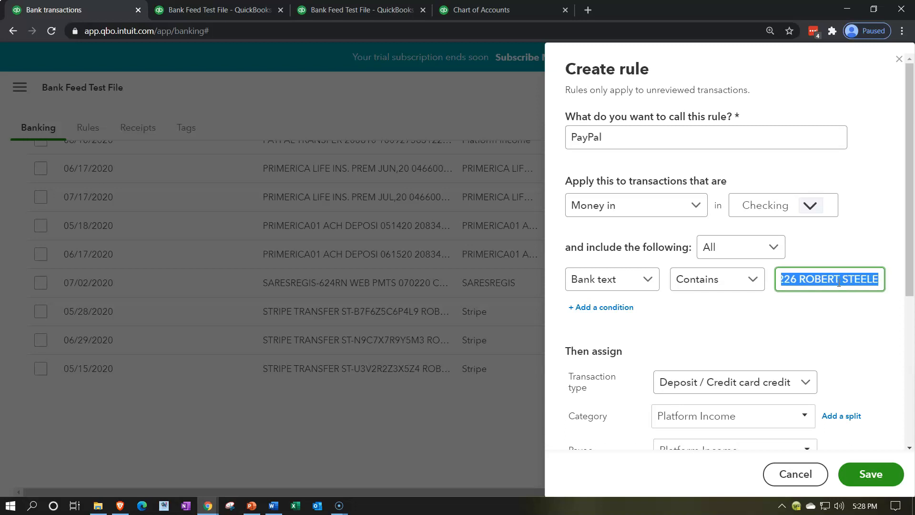
key(BackSpace)
click(740, 331)
- Check the rule's assigned category and payee, save the PayPal rule, and return to the transactions for review
scroll(742, 334, down, 1)
scroll(740, 333, down, 1)
click(613, 370)
scroll(614, 372, down, 1)
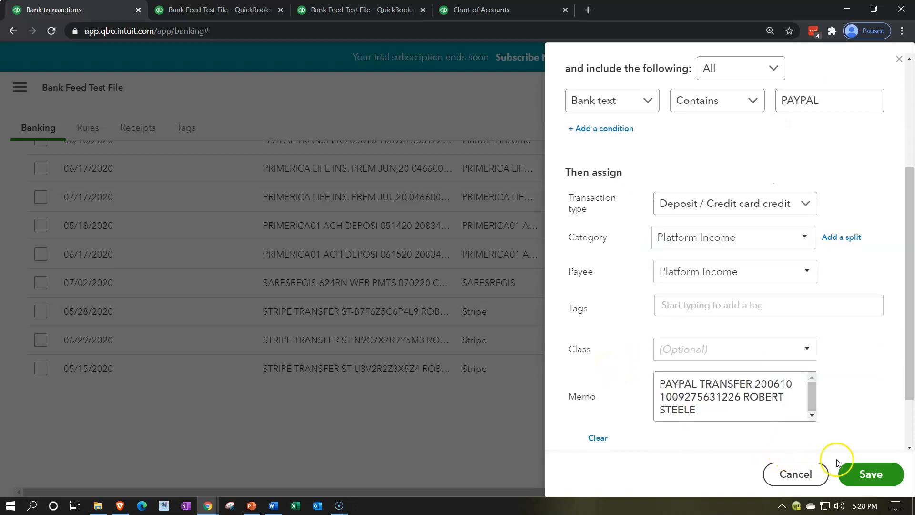
click(868, 474)
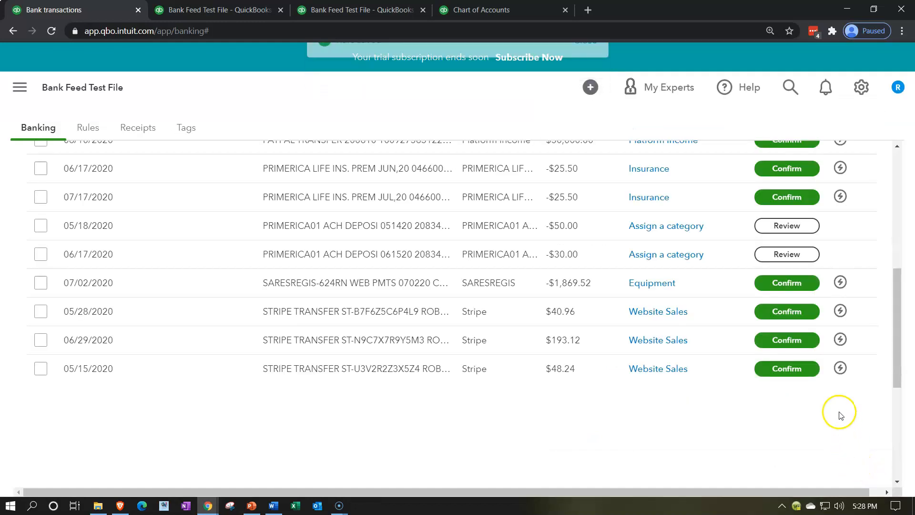
scroll(811, 402, up, 4)
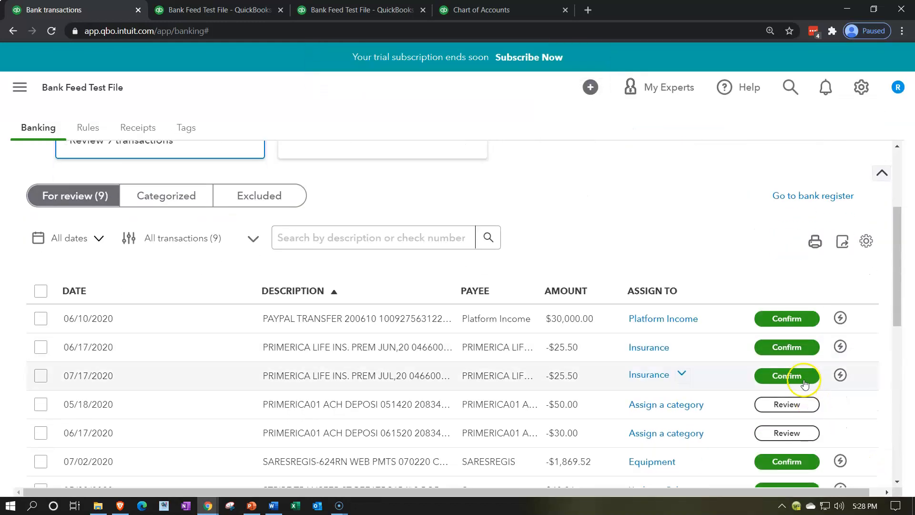
- Confirm the PayPal transfer assigned to Platform Income, then rerun the 2020 balance sheet and check the Checking balance
click(784, 319)
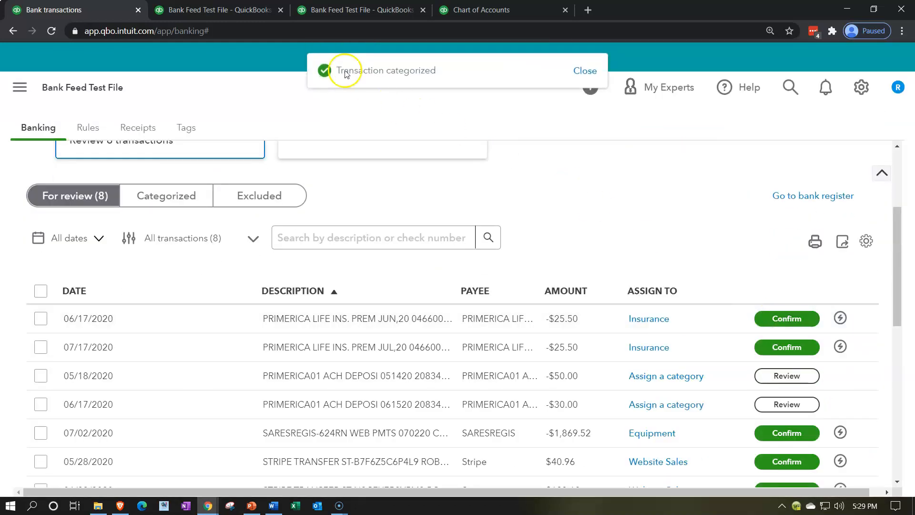
click(220, 11)
scroll(224, 205, up, 15)
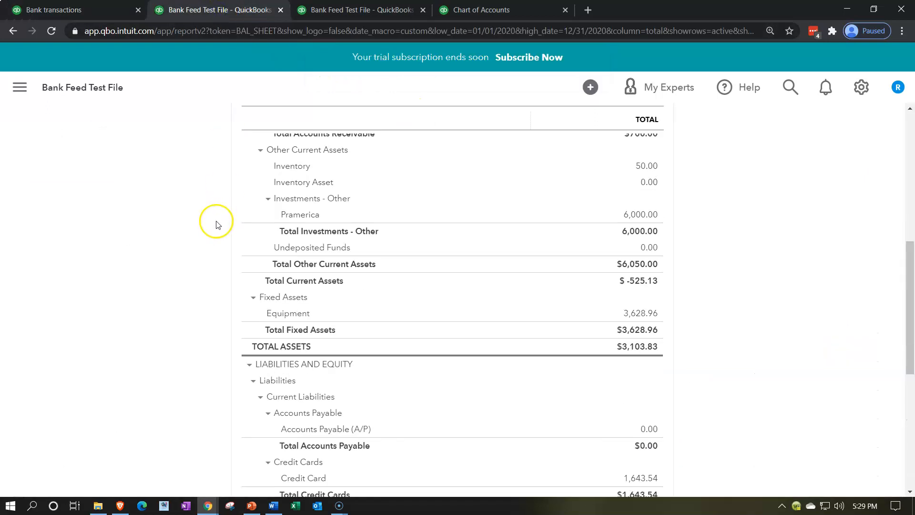
click(599, 148)
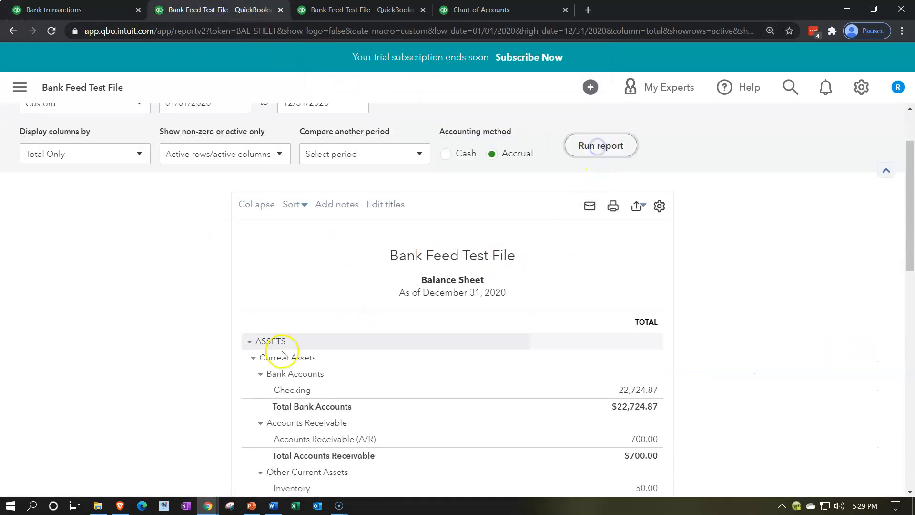
scroll(276, 358, down, 2)
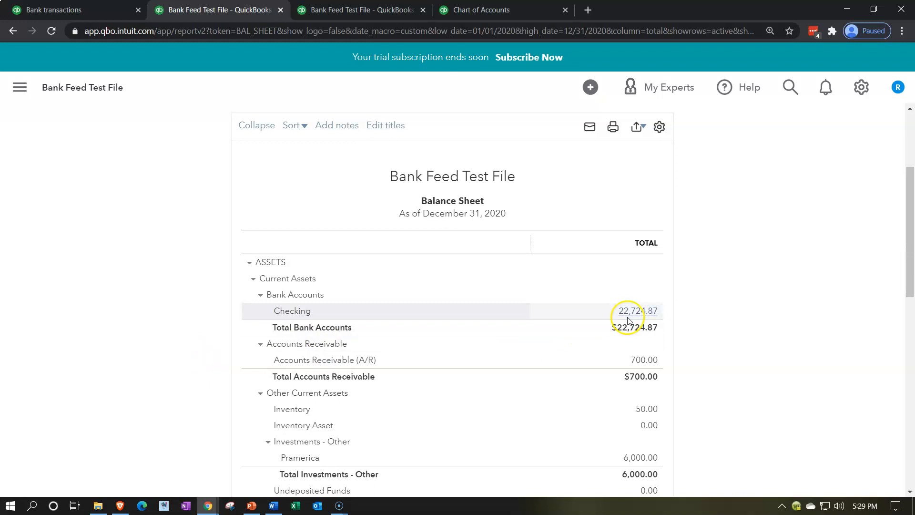
- Rerun the 2020 profit and loss report and check the Platform Income line
click(365, 10)
scroll(382, 210, up, 10)
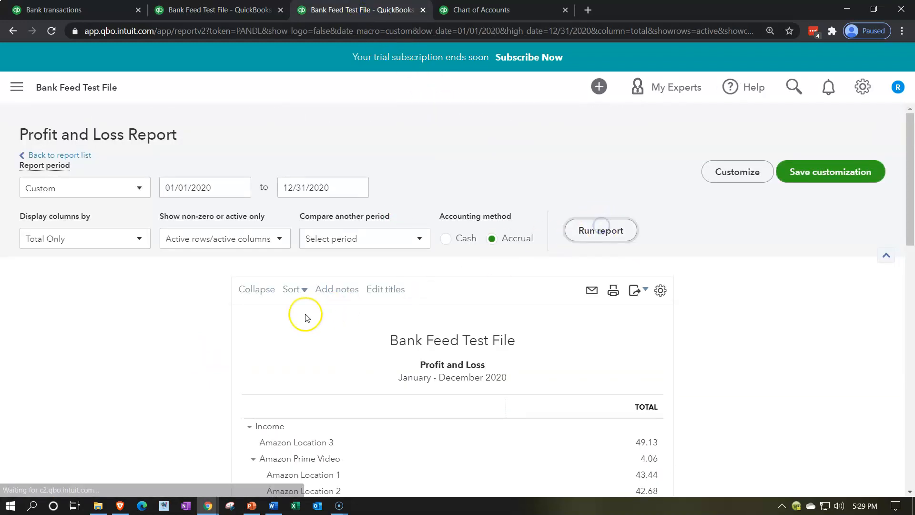
scroll(206, 337, down, 4)
scroll(206, 336, down, 1)
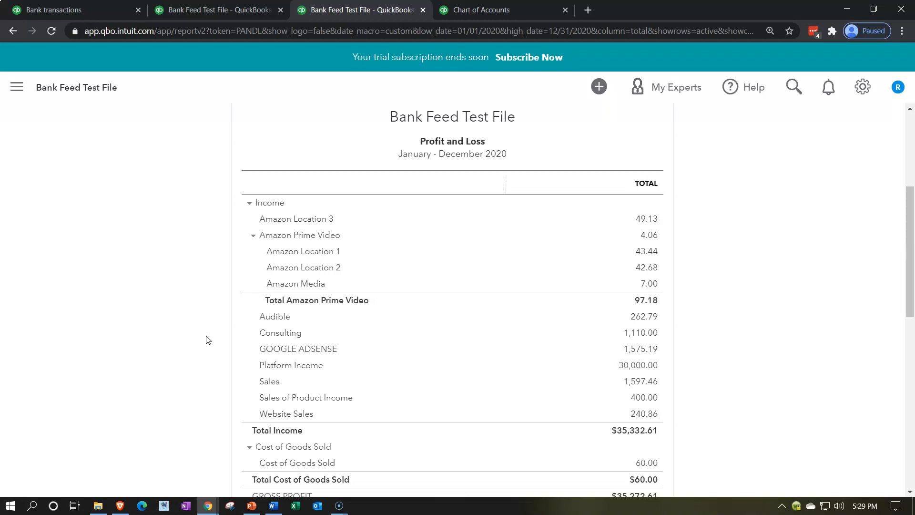
click(637, 372)
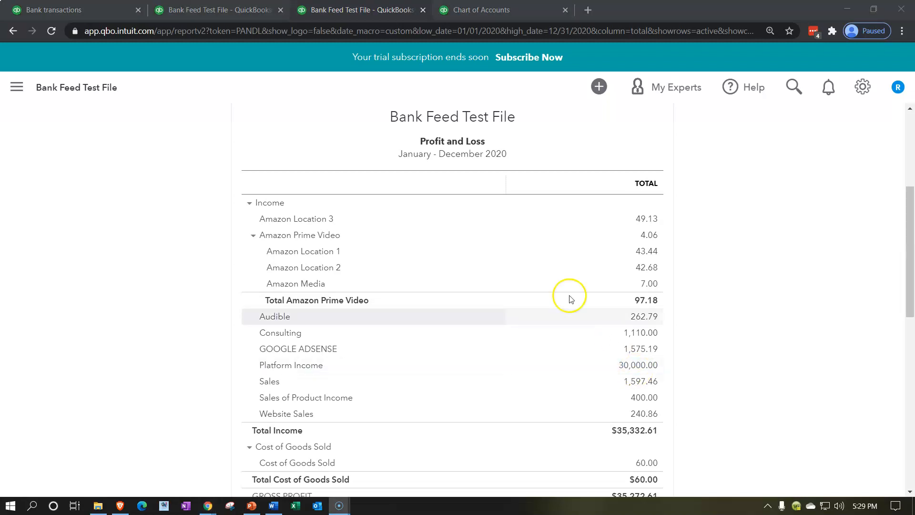
- Return to the bank transactions and confirm the 06/17/2020 and 07/17/2020 PRIMERICA LIFE INS premiums together as a batch
click(218, 11)
click(98, 9)
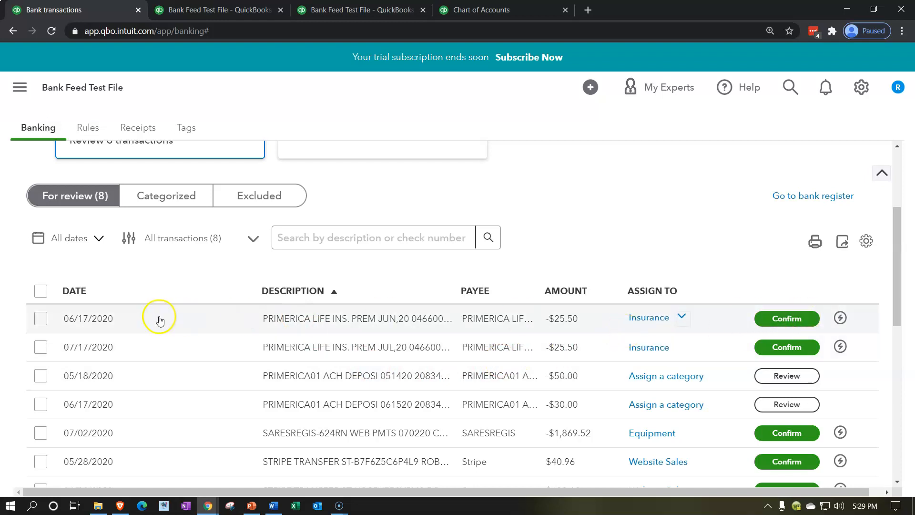
click(41, 318)
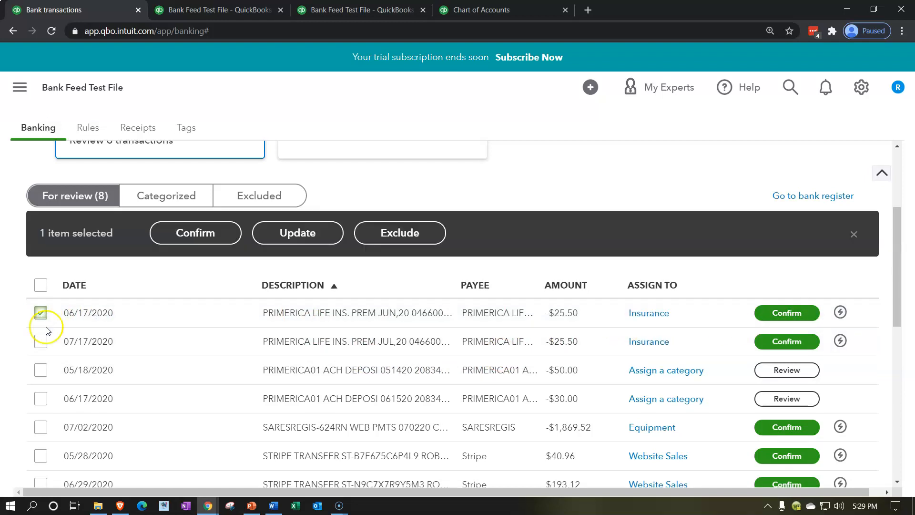
click(41, 341)
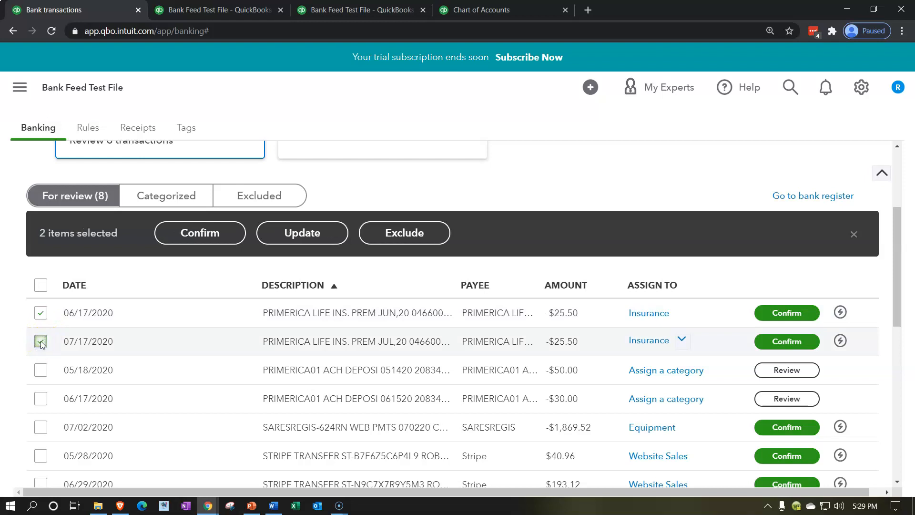
click(196, 236)
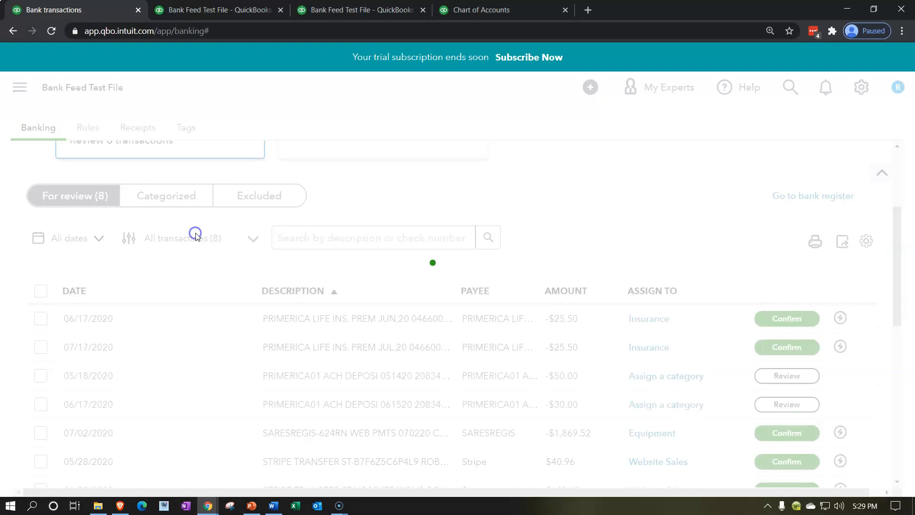
- Rerun the profit and loss report, review the transactions behind the Insurance expense, and return to the report summary
click(348, 10)
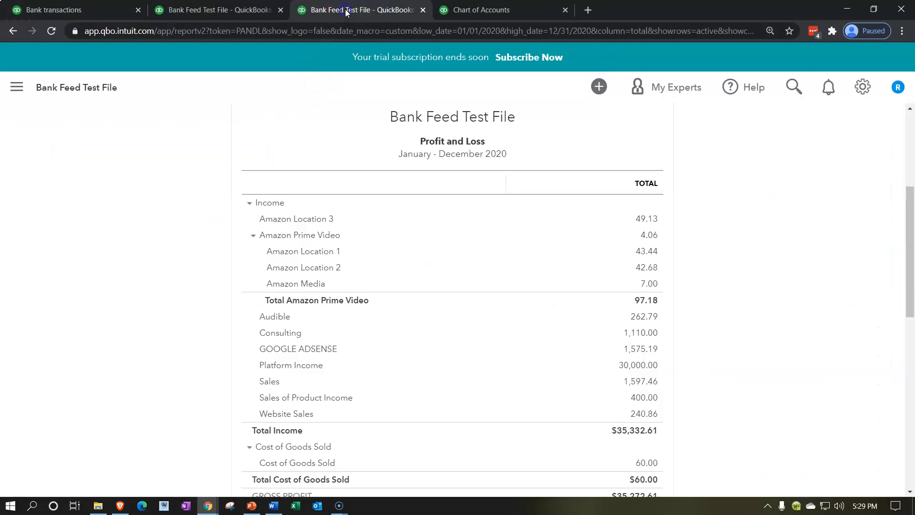
click(582, 231)
scroll(163, 382, down, 5)
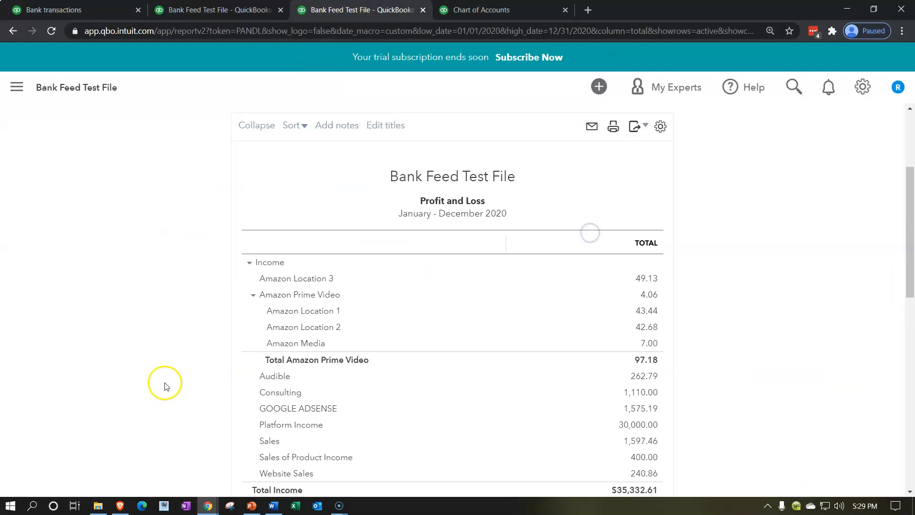
scroll(165, 376, down, 9)
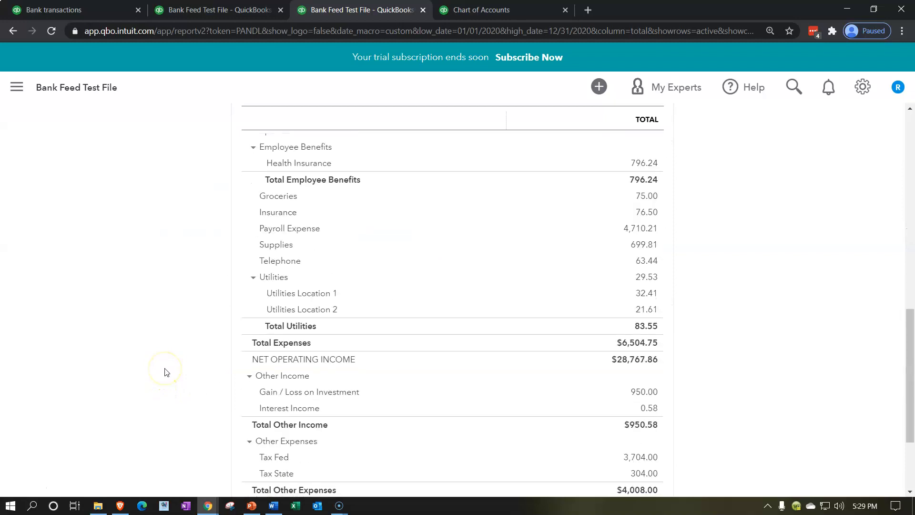
scroll(165, 369, down, 1)
scroll(166, 370, up, 4)
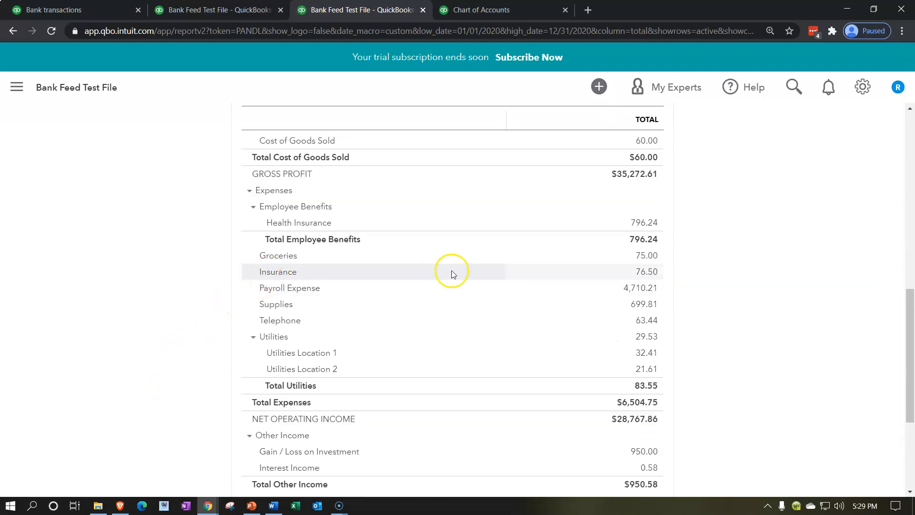
click(650, 275)
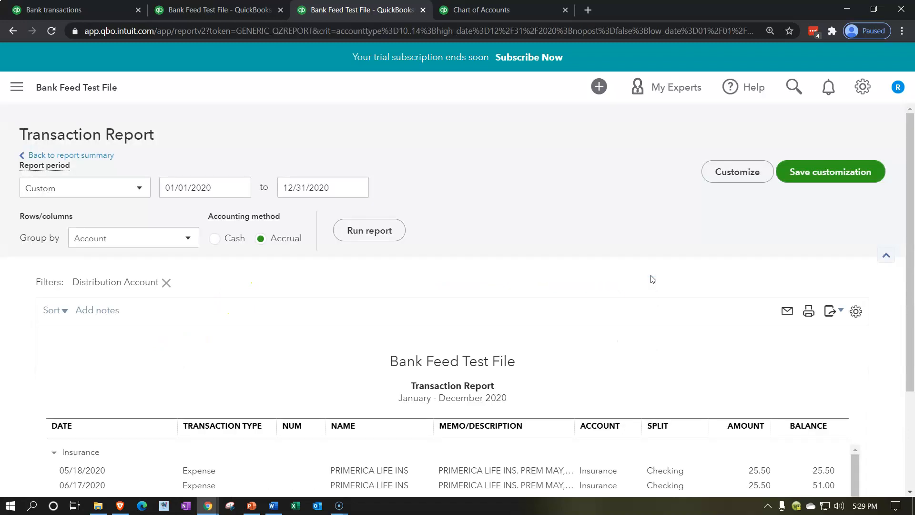
scroll(559, 298, down, 3)
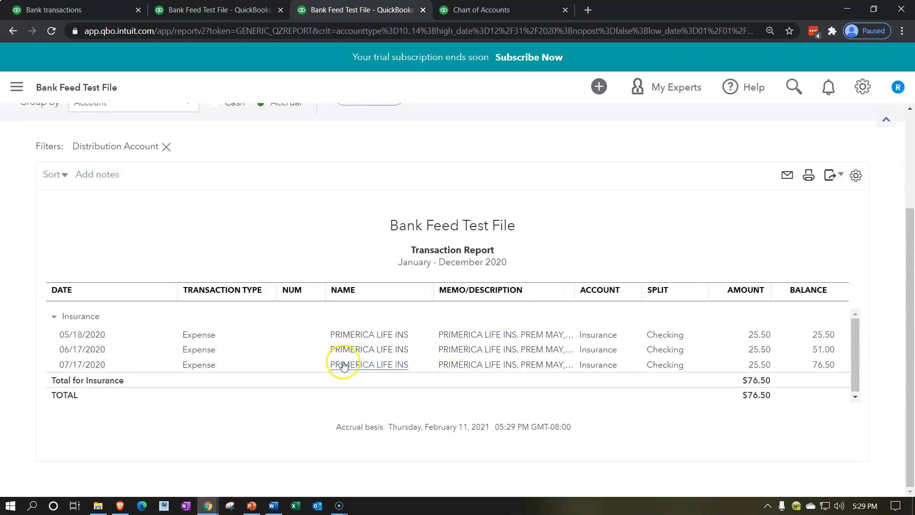
scroll(248, 362, up, 3)
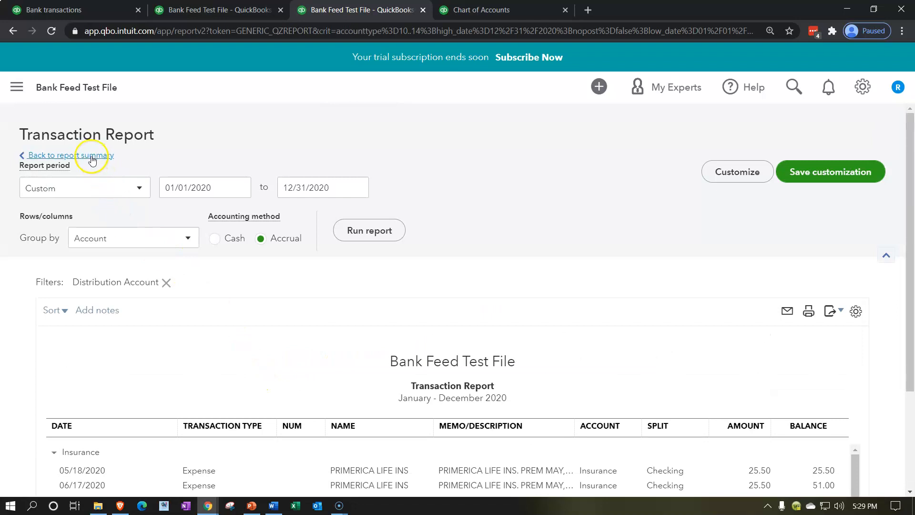
click(92, 157)
- In the bank transactions, expand the 05/18/2020 PRIMERICA01 ACH transaction and add PRIMERICA01 as its new payee, dropping ACH from the name
click(76, 9)
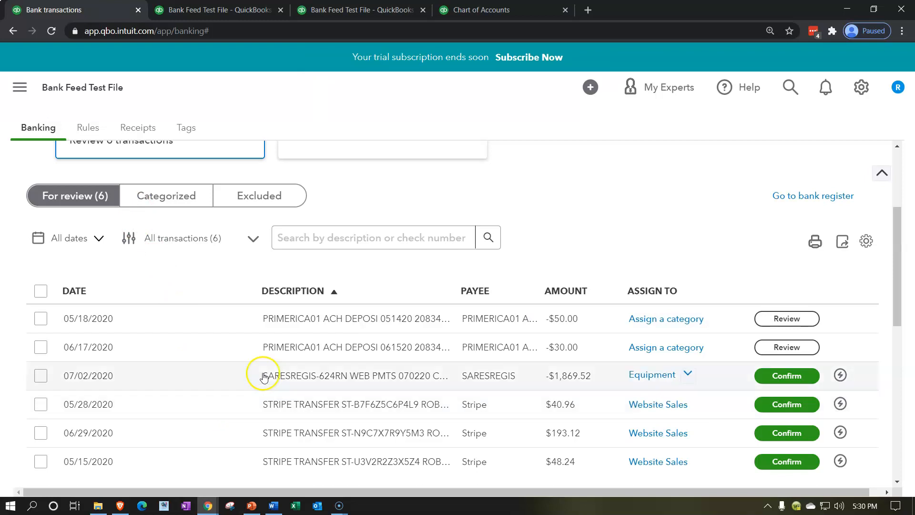
click(305, 323)
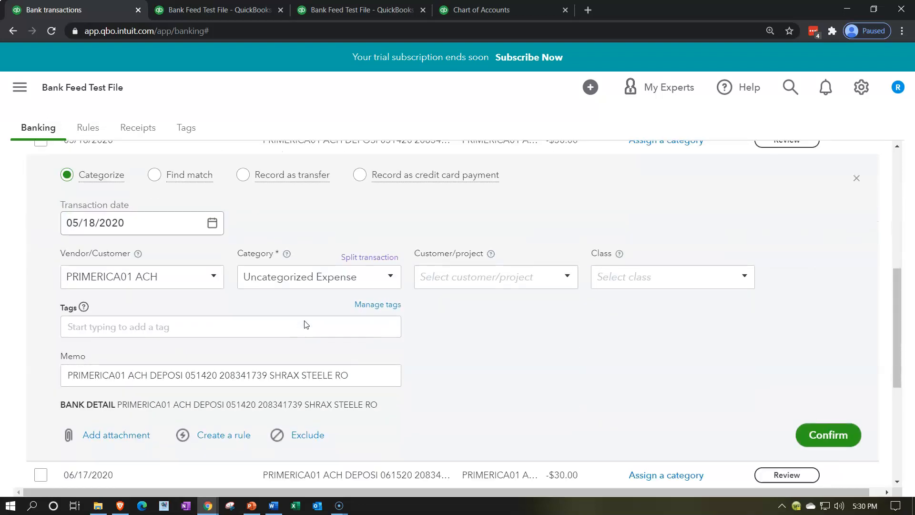
key(alt+p)
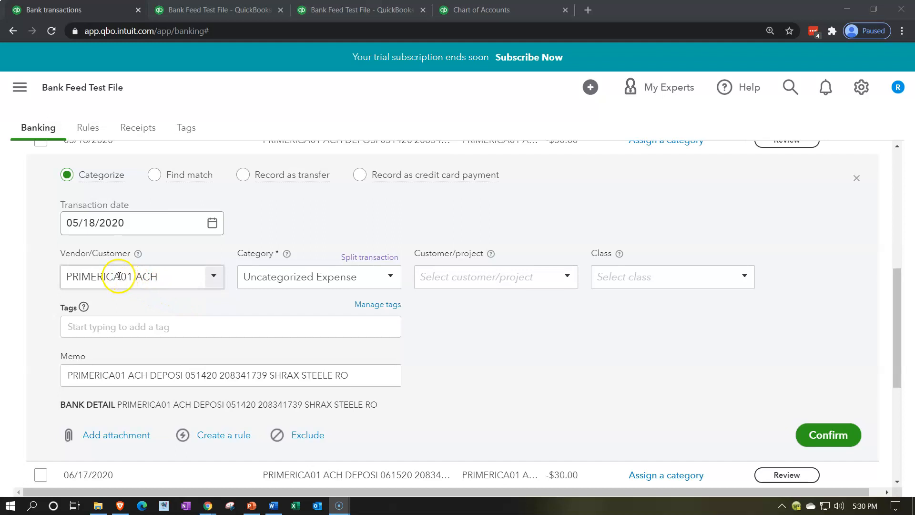
click(160, 276)
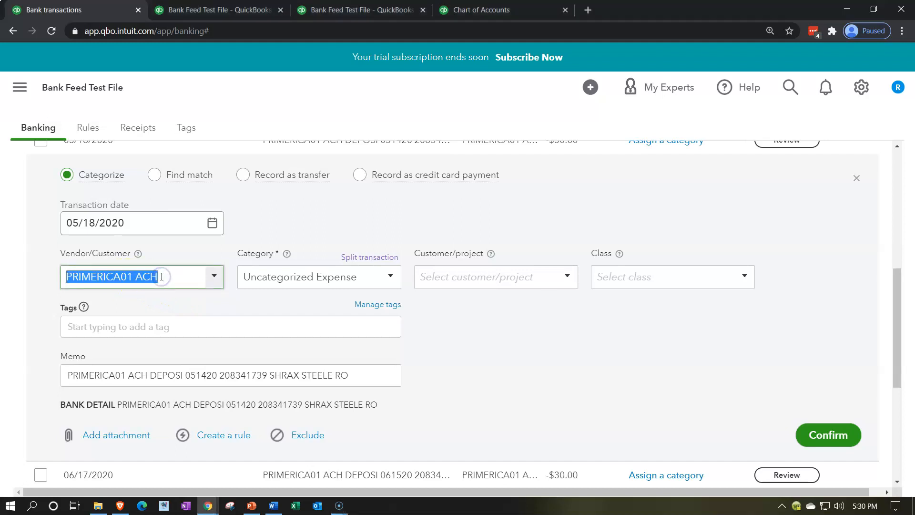
click(161, 276)
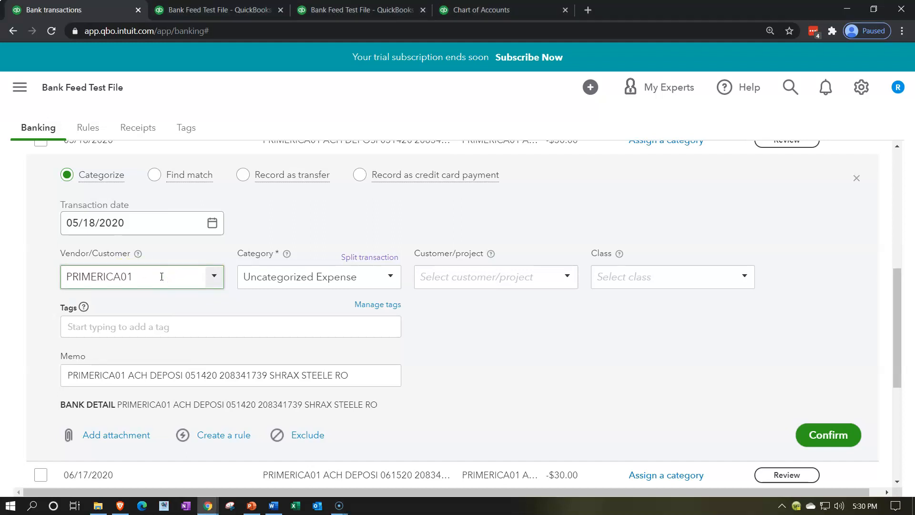
key(shift+Left)
key(shift+Left)
key(shift+Left)
key(shift+Left)
key(shift+Left)
key(shift+Left)
key(shift+Left)
key(shift+Left)
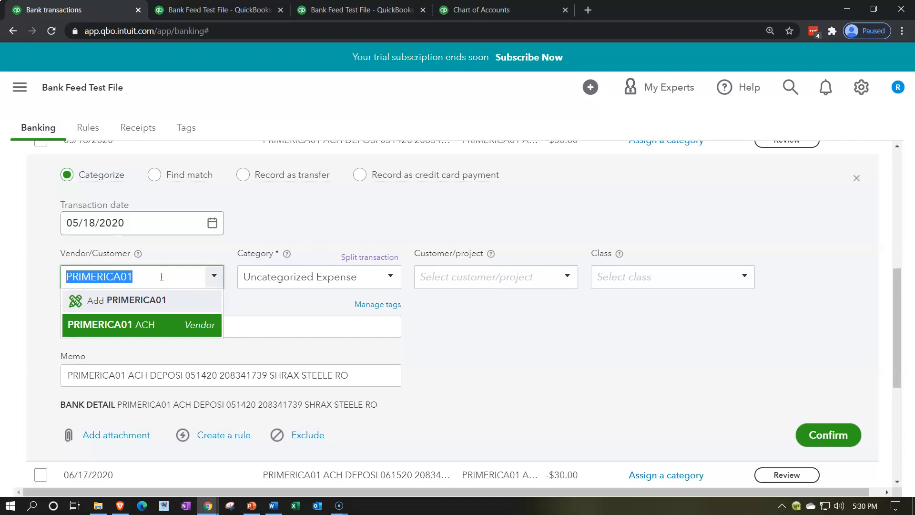
click(126, 300)
click(258, 190)
- Categorize the 05/18/2020 PRIMERICA01 transaction to the Pramerica sub-account of Investments - Other
click(388, 277)
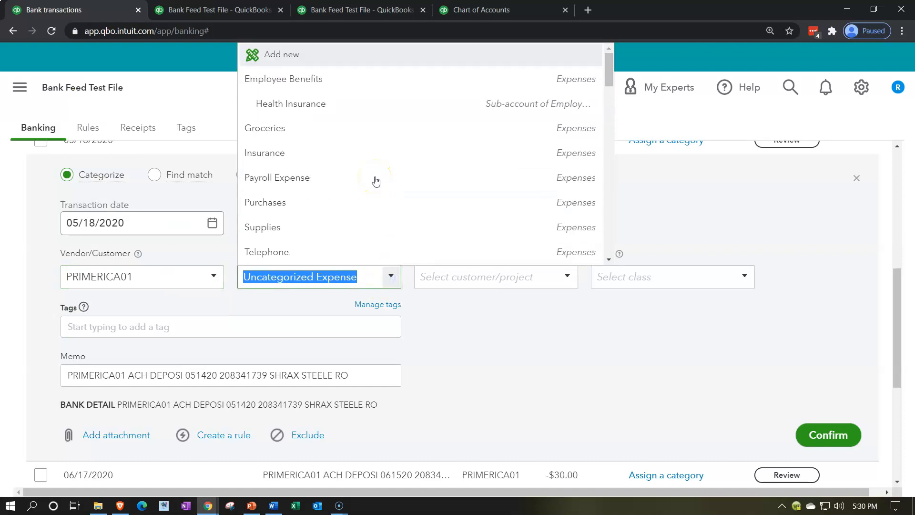
scroll(375, 180, down, 15)
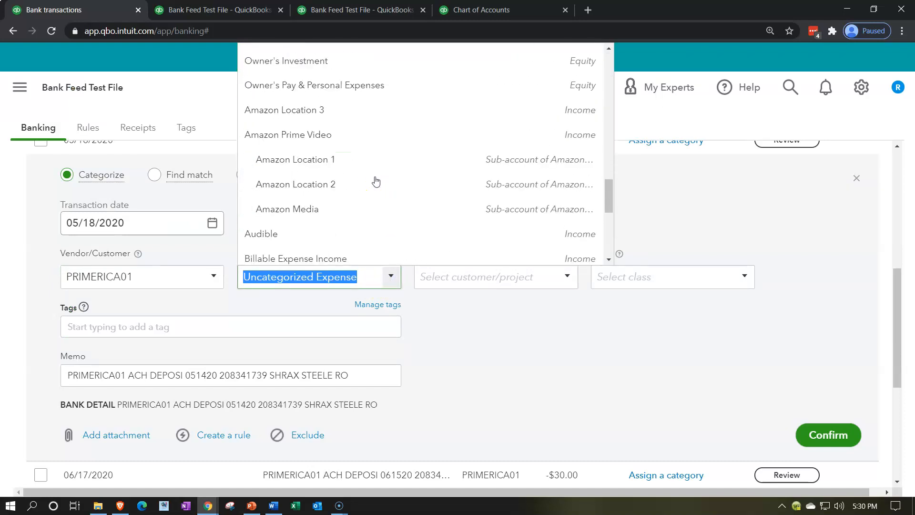
text(in)
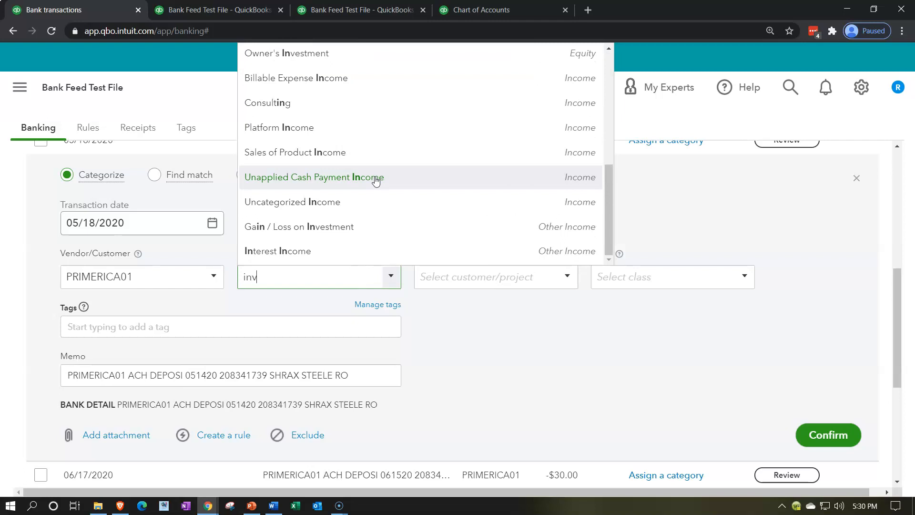
text(ves)
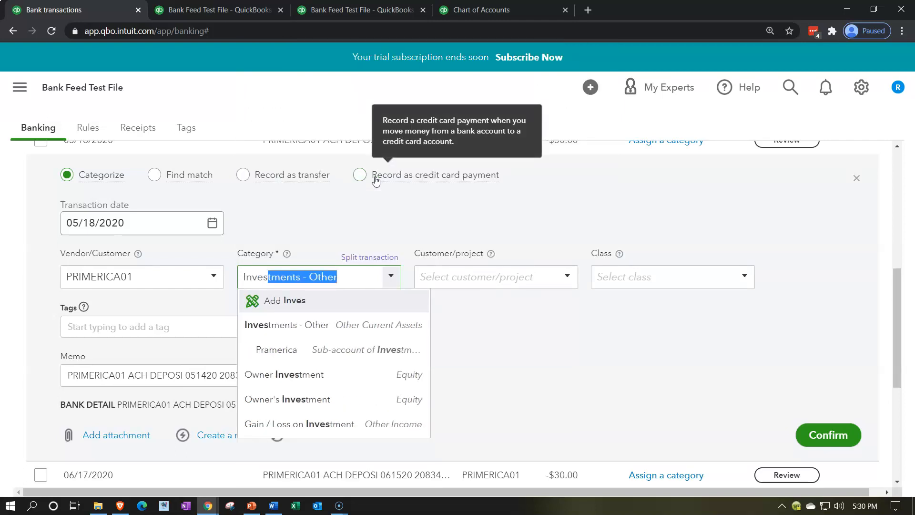
text(t)
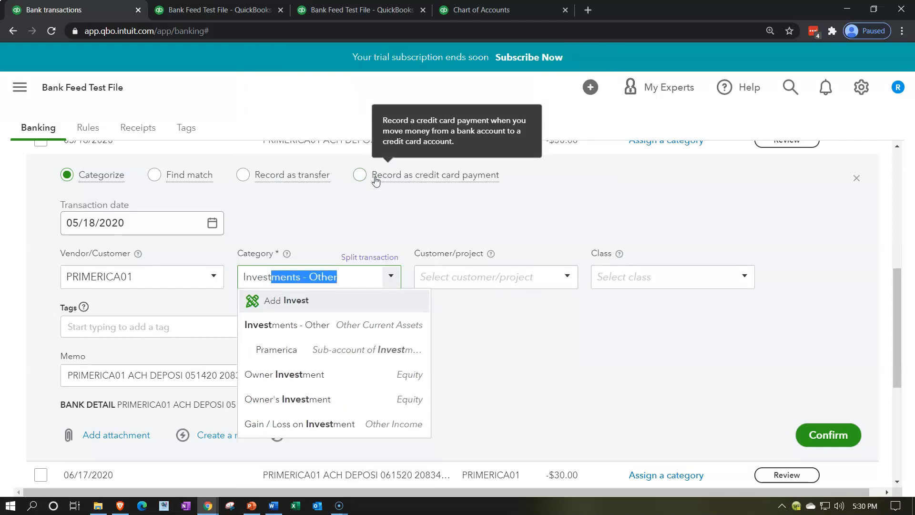
click(348, 361)
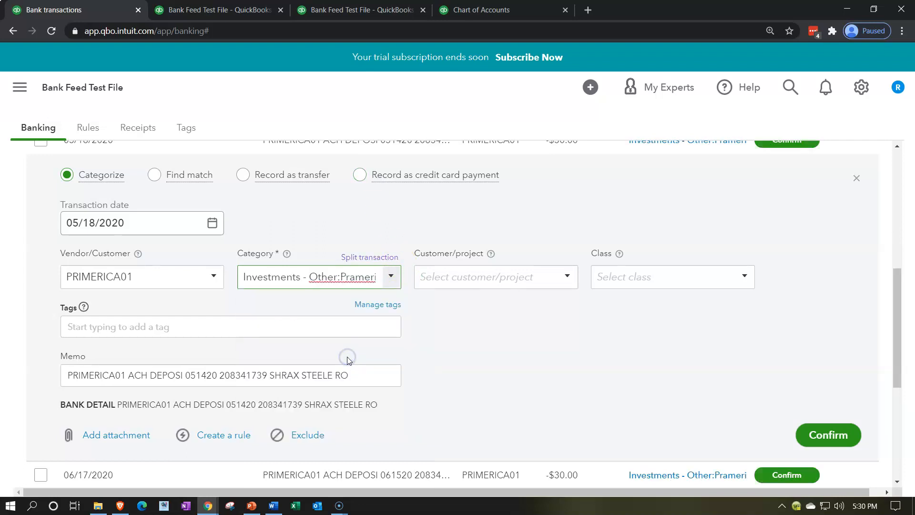
key(Tab)
key(Tab)
key(Tab)
key(Tab)
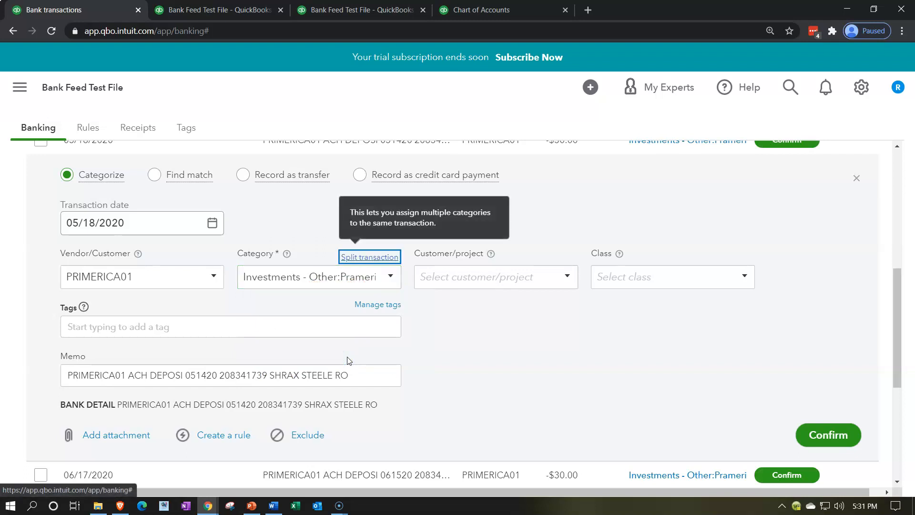
key(Tab)
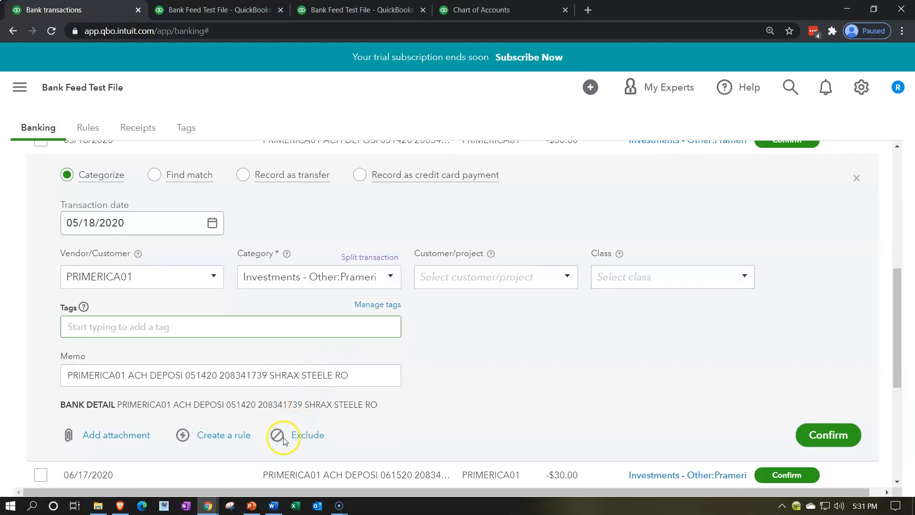
- Start a bank rule from the 05/18/2020 PRIMERICA01 transaction and name it PRIMERICA01
click(225, 435)
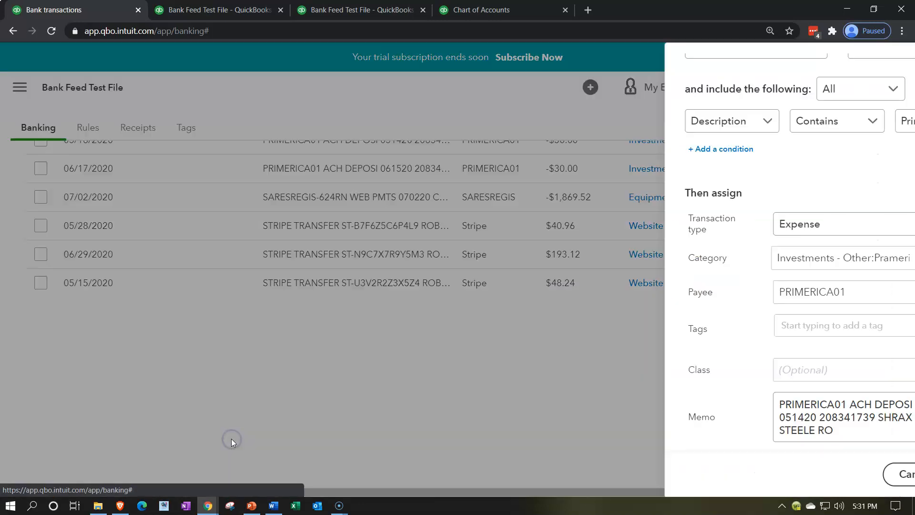
click(605, 136)
text(PRIMERICA01)
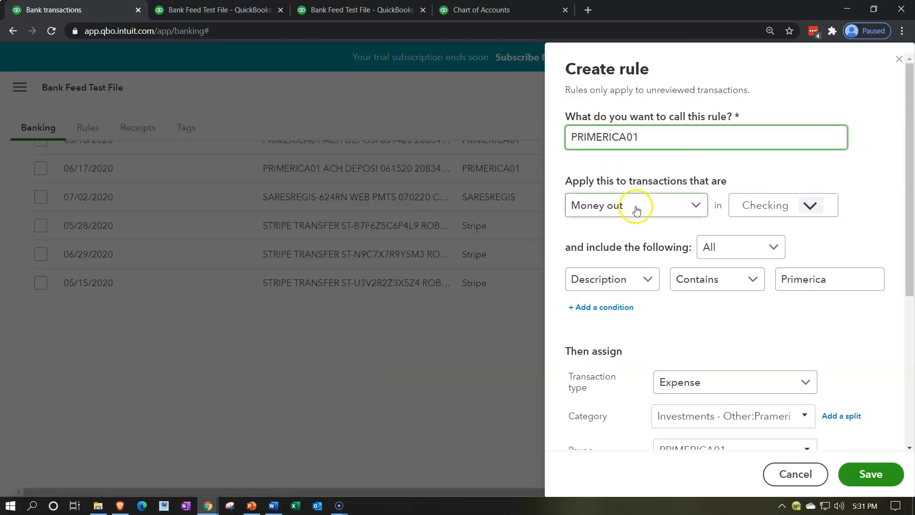
- Set the rule's condition to bank text that contains PRIMERICA01 and save the rule
click(648, 279)
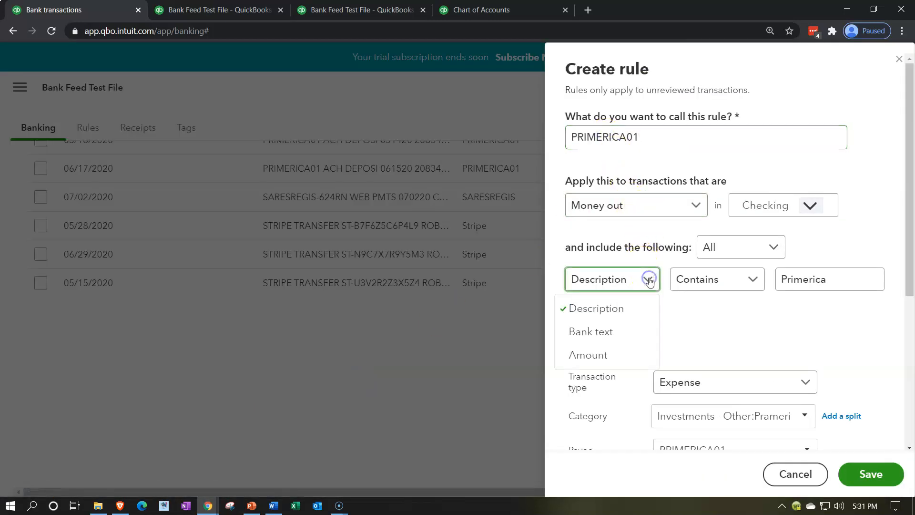
click(600, 336)
click(836, 286)
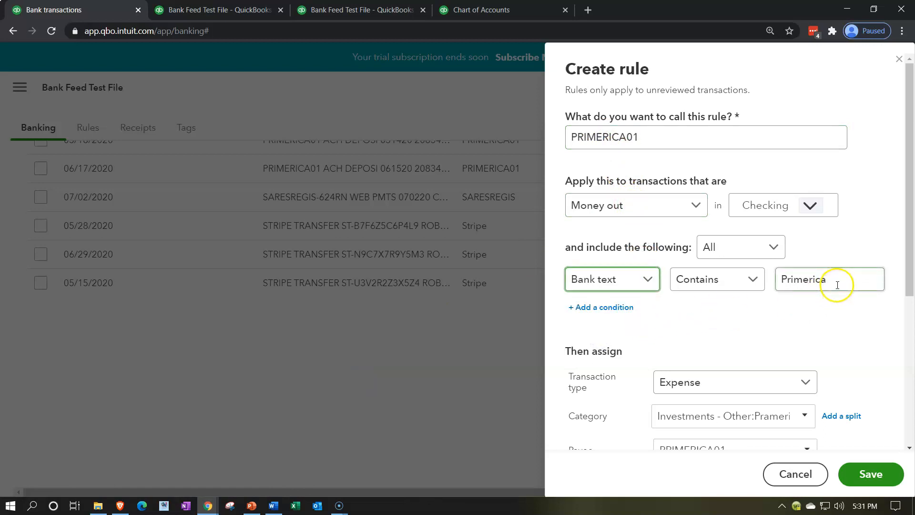
click(668, 139)
drag(833, 279, 720, 280)
text(PRIMERICA01)
click(737, 336)
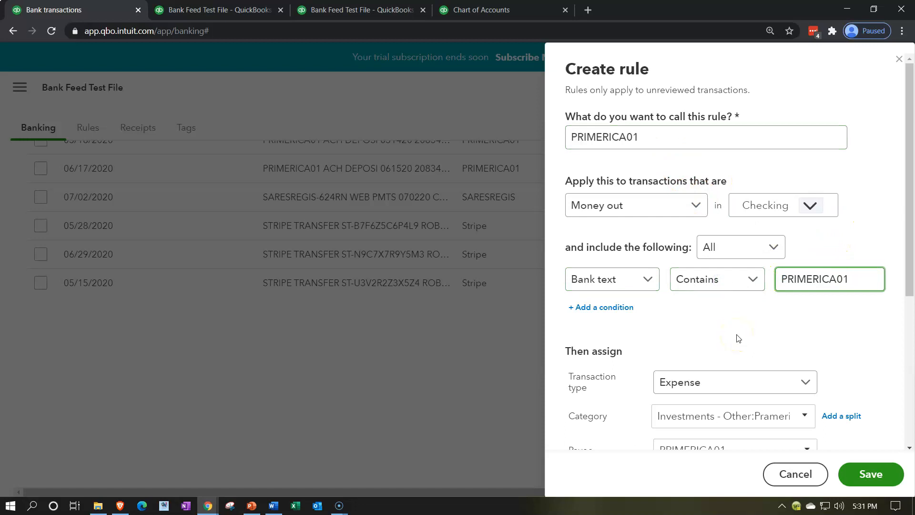
scroll(753, 341, down, 1)
scroll(627, 373, down, 1)
scroll(624, 375, down, 2)
click(871, 473)
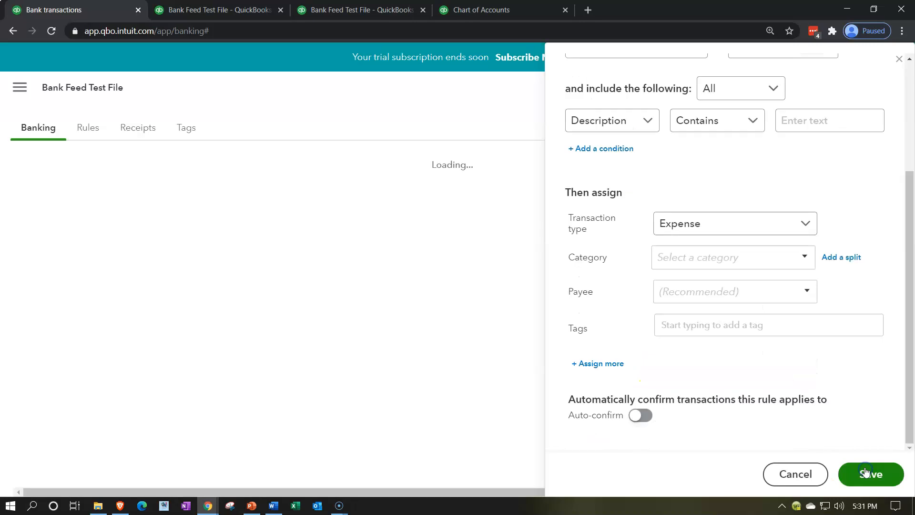
- Check that the rule applies, then confirm the 05/18/2020 and 06/17/2020 PRIMERICA01 transactions together as a batch
scroll(568, 370, up, 3)
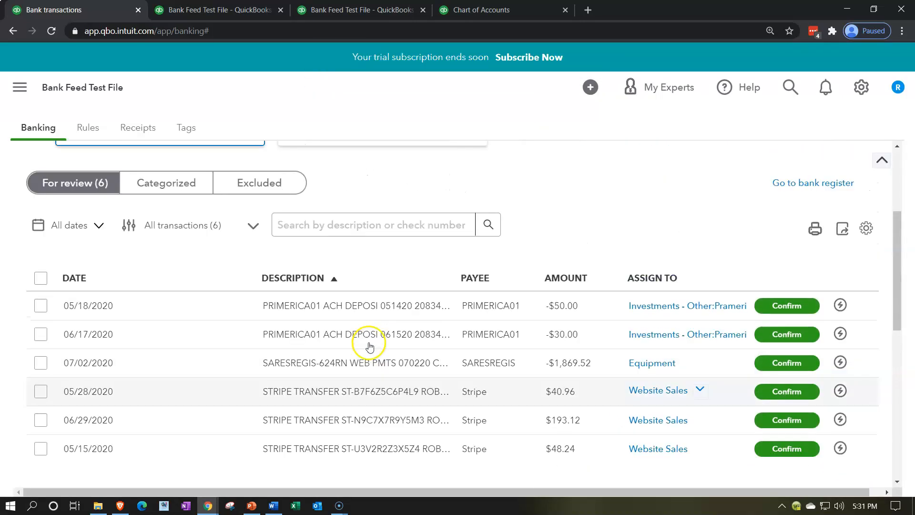
scroll(370, 346, down, 1)
mouse_move(842, 267)
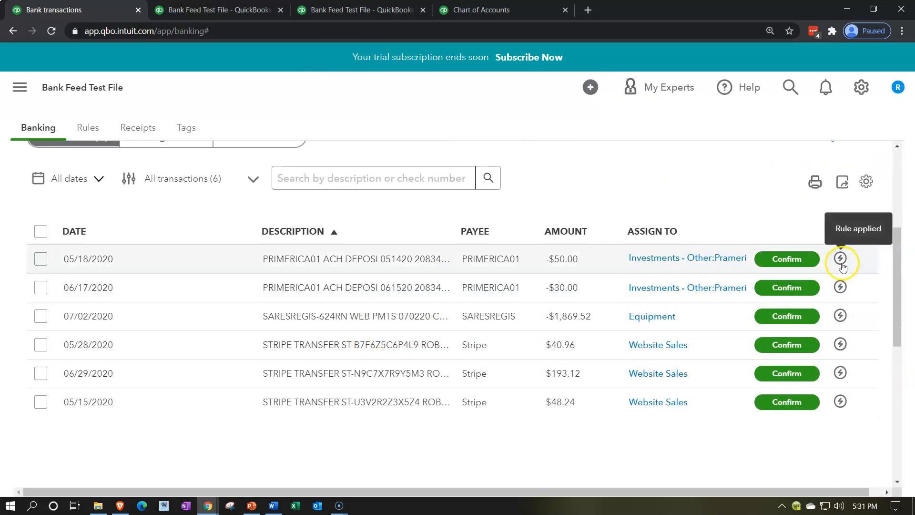
click(46, 260)
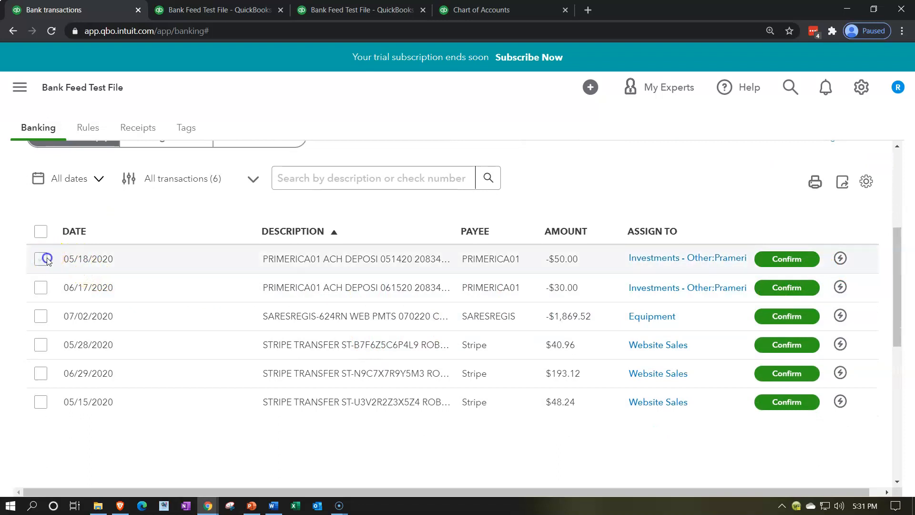
click(40, 282)
click(187, 175)
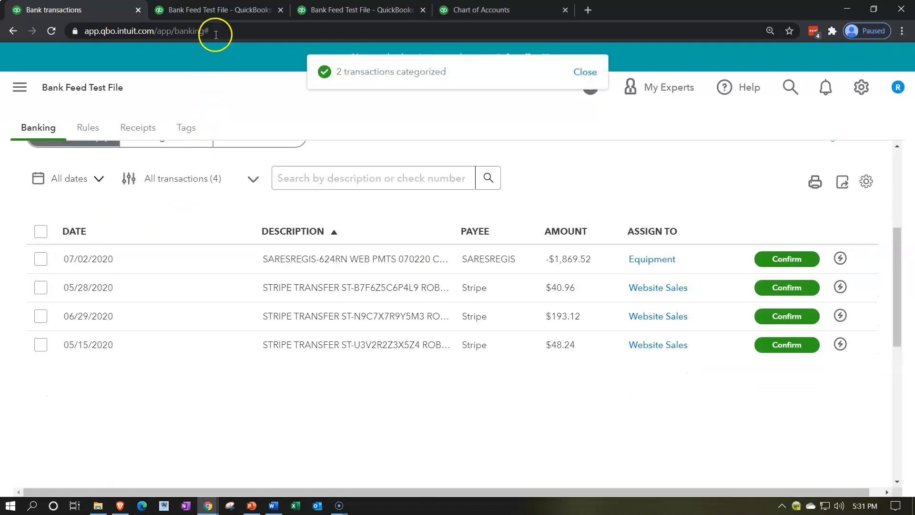
- Rerun the balance sheet report, review the transactions behind the Pramerica investment balance, and return to the report summary
click(214, 12)
scroll(180, 235, up, 4)
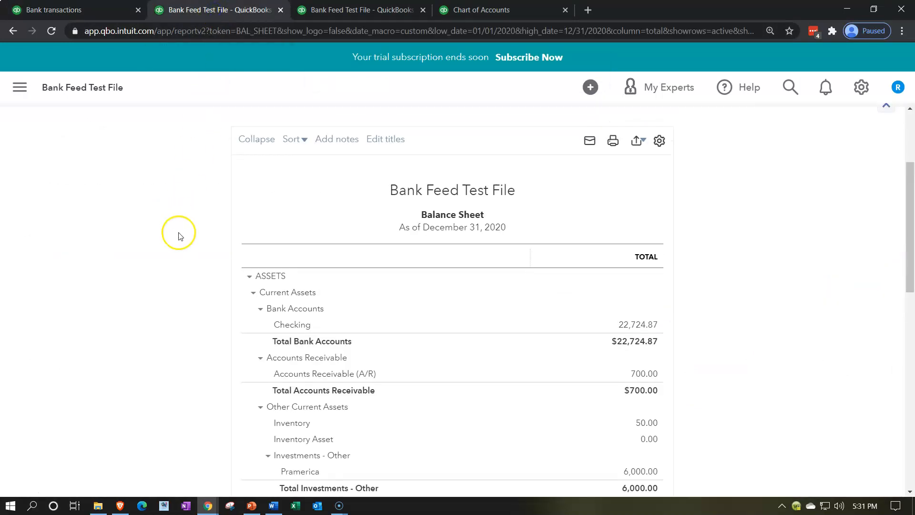
click(591, 236)
scroll(248, 319, down, 3)
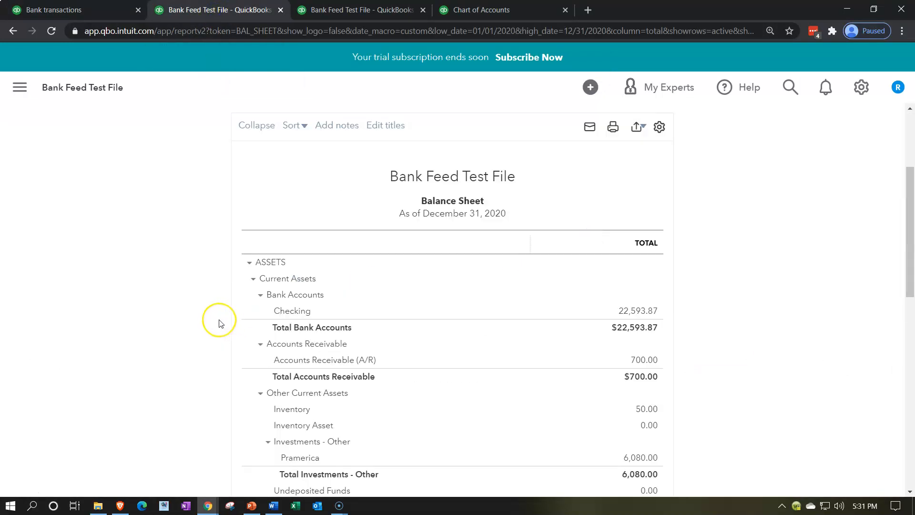
scroll(219, 322, down, 3)
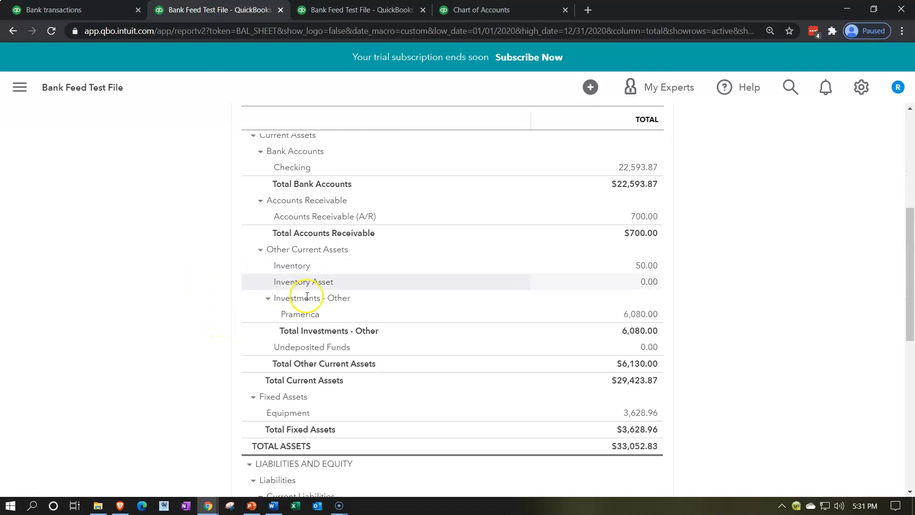
click(657, 313)
scroll(367, 302, down, 3)
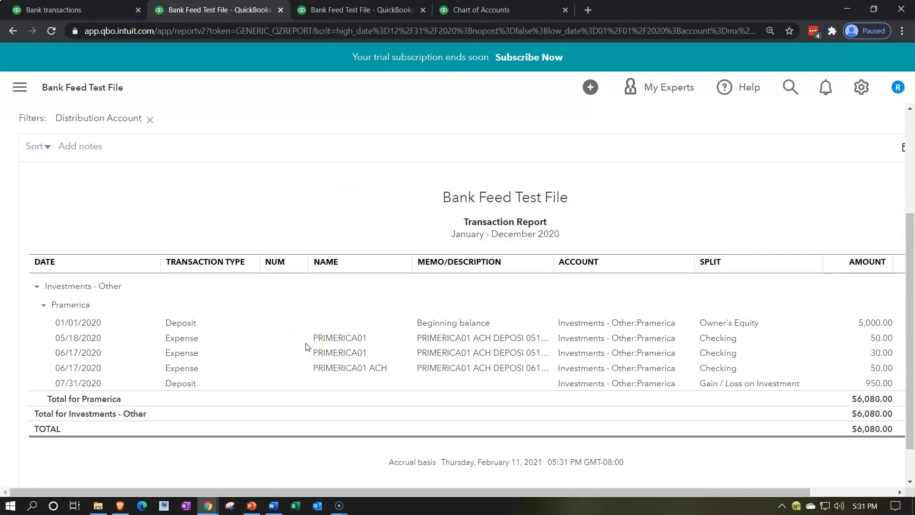
scroll(134, 308, up, 3)
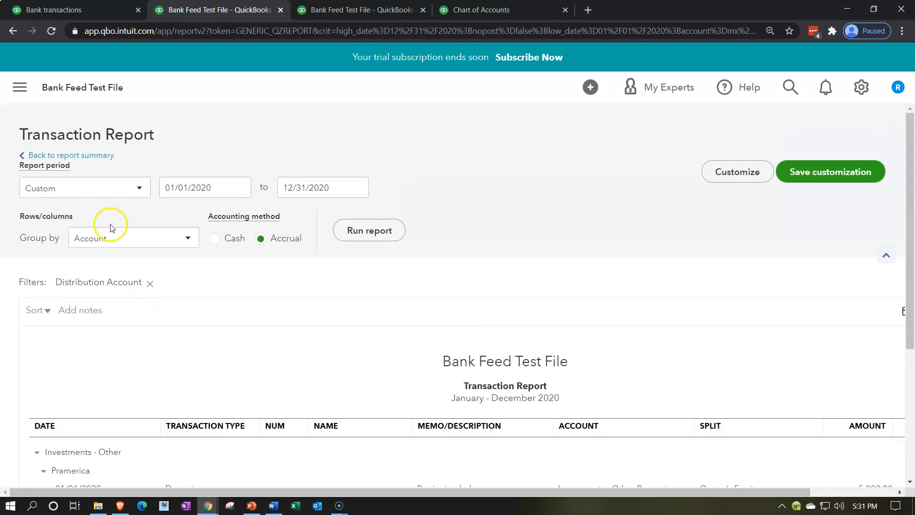
click(90, 155)
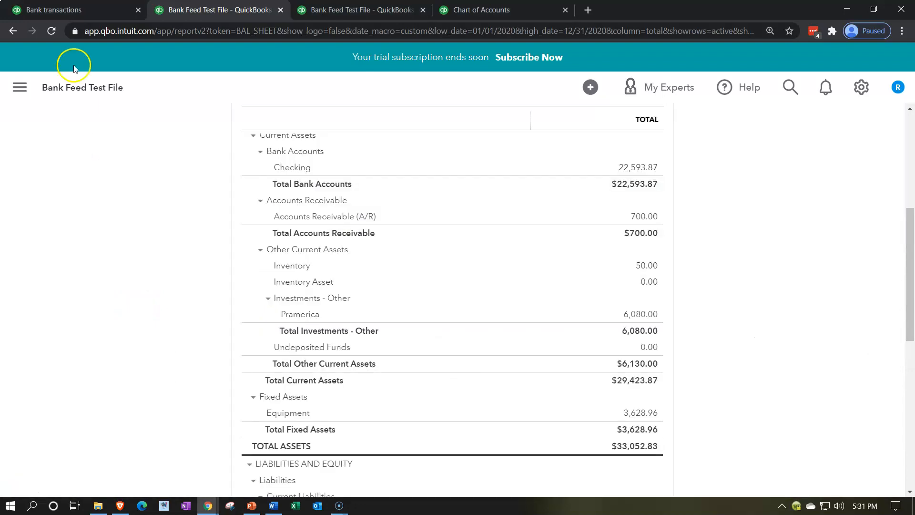
- Return to the bank transactions and confirm the 07/02/2020 SARESREGIS payment and the three Stripe transfers as a batch
click(82, 13)
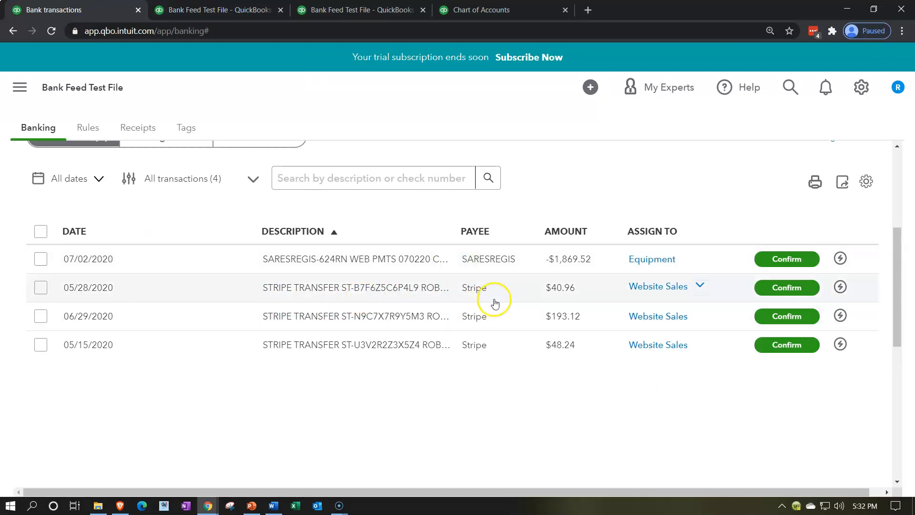
click(40, 259)
click(46, 341)
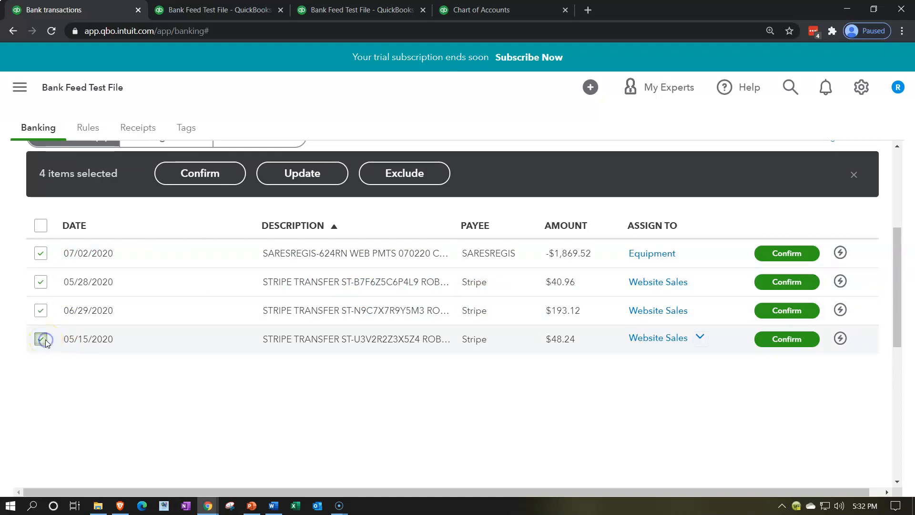
click(206, 176)
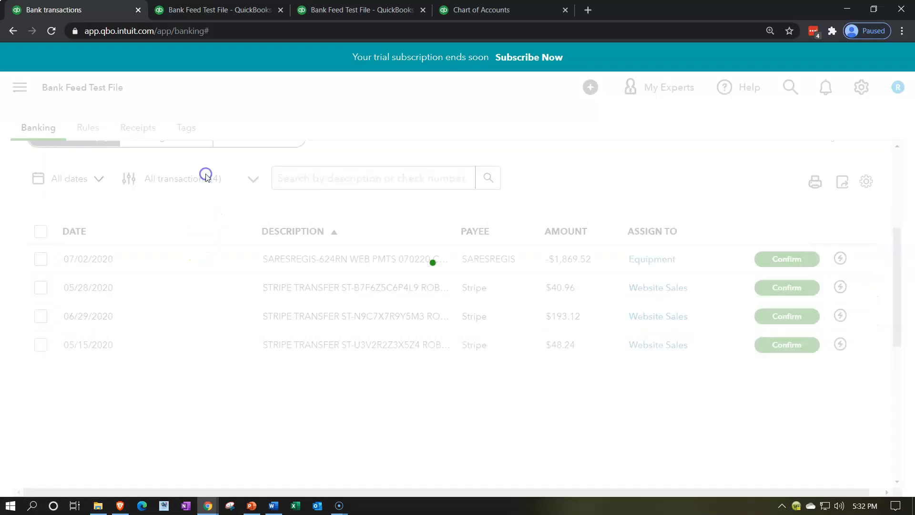
- Rerun the balance sheet report, review the transactions behind the Equipment balance, and return to the report summary
click(210, 10)
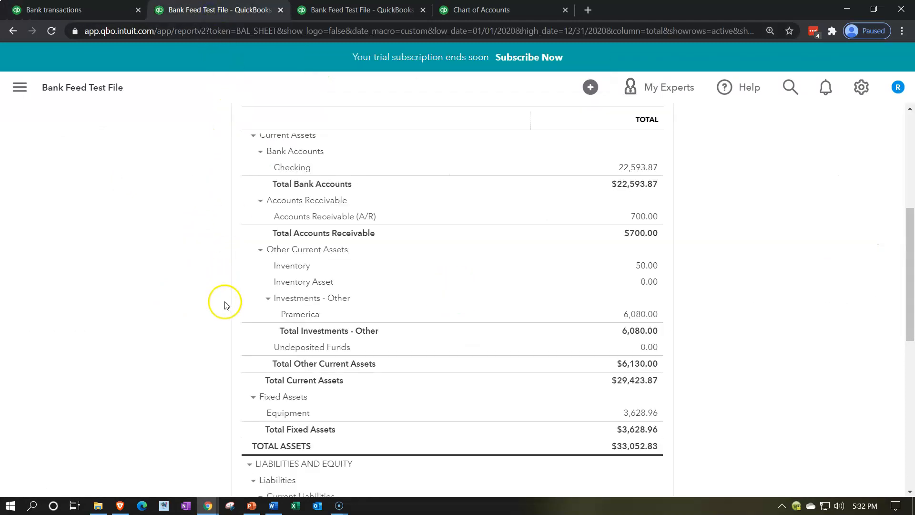
scroll(257, 293, up, 5)
click(576, 190)
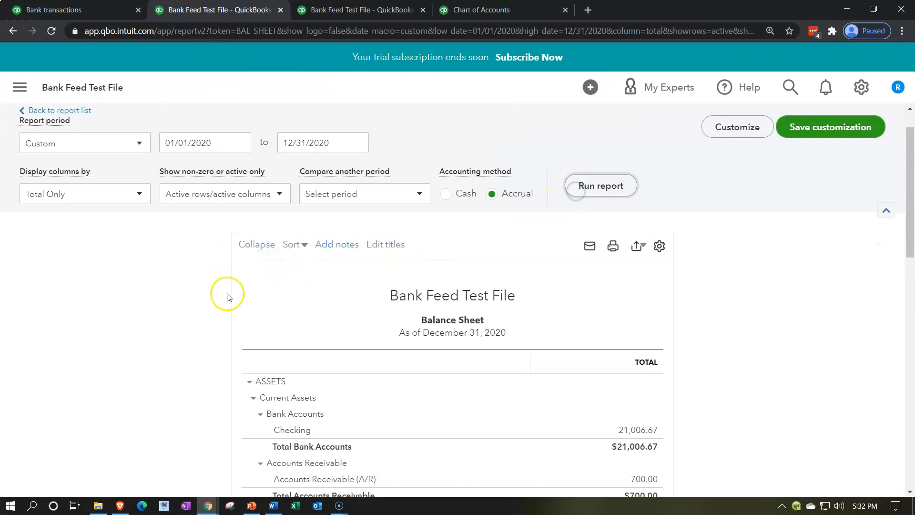
scroll(210, 304, down, 5)
scroll(209, 306, down, 1)
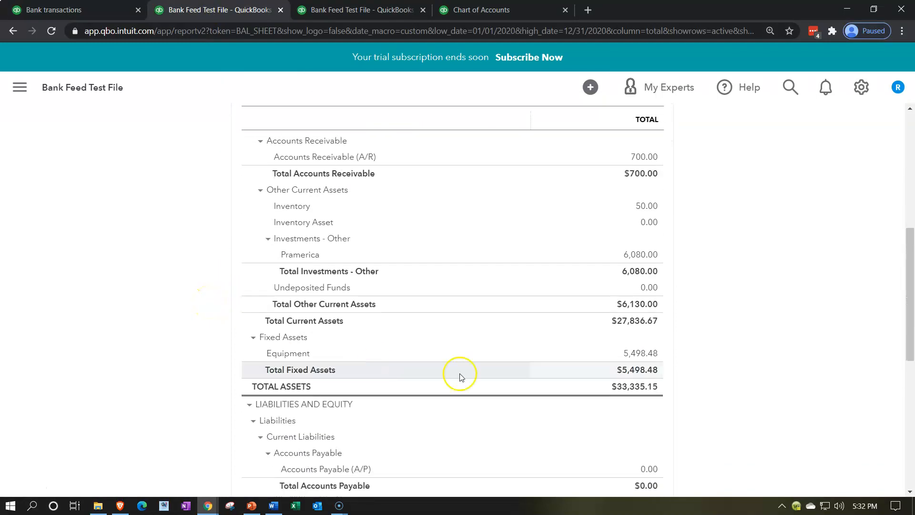
click(633, 353)
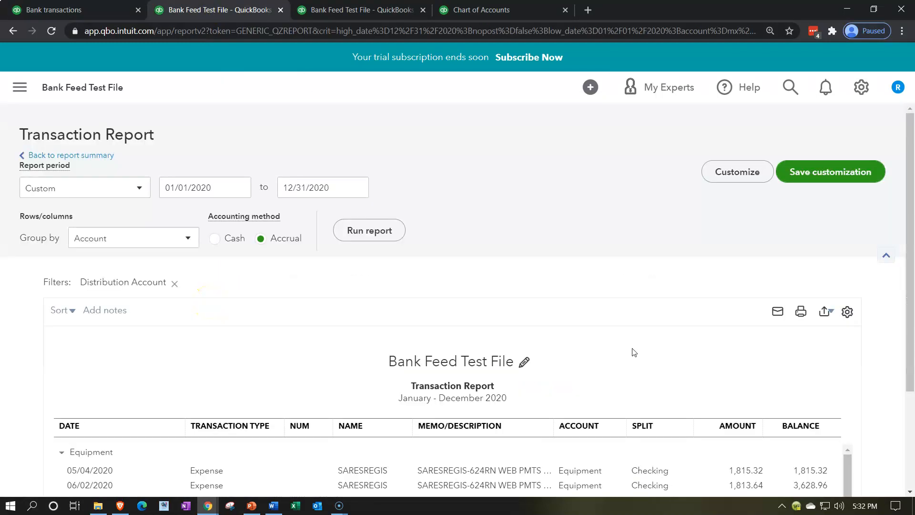
scroll(631, 351, down, 2)
scroll(150, 217, up, 3)
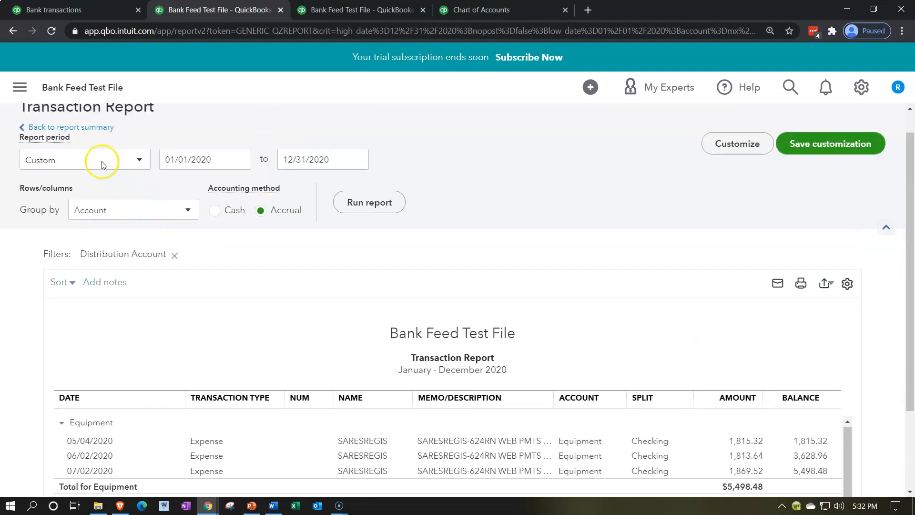
click(95, 154)
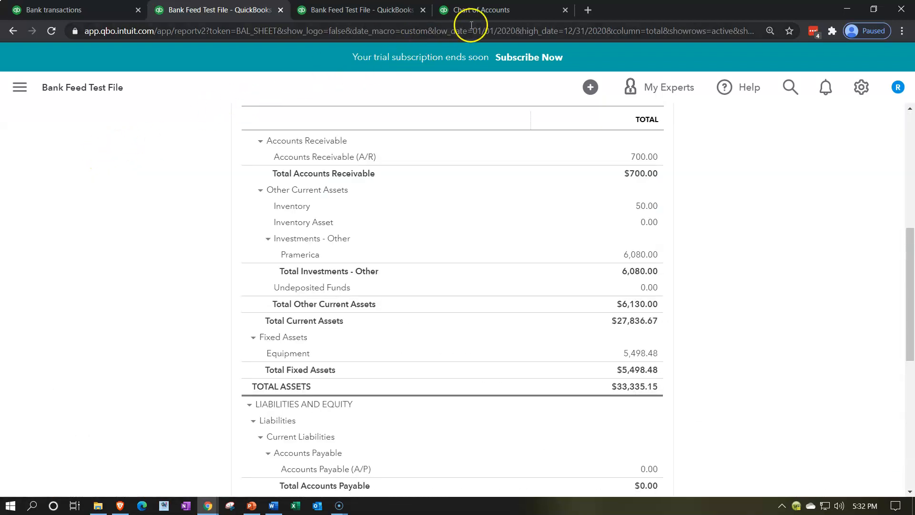
- Switch to the profit and loss report for January to December 2020 and rerun it
click(383, 12)
scroll(324, 262, up, 6)
scroll(334, 215, up, 3)
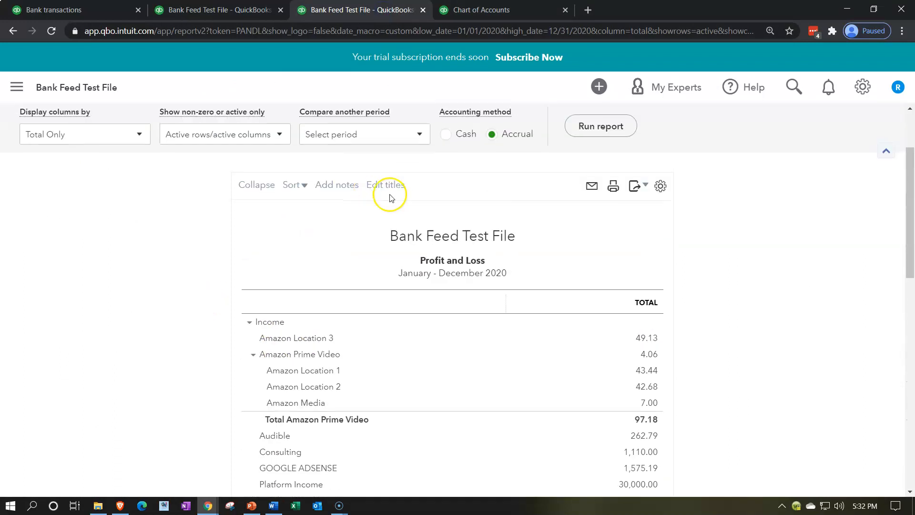
click(599, 127)
- Examine the profit and loss report's income lines, expenses, other income and expenses, and net income
scroll(159, 377, down, 1)
key(ctrl+plus)
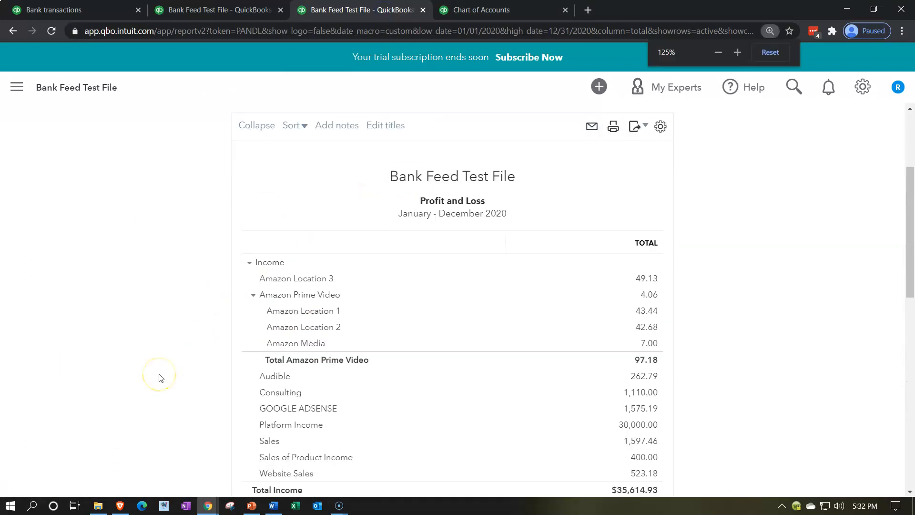
scroll(160, 377, down, 3)
scroll(161, 378, down, 2)
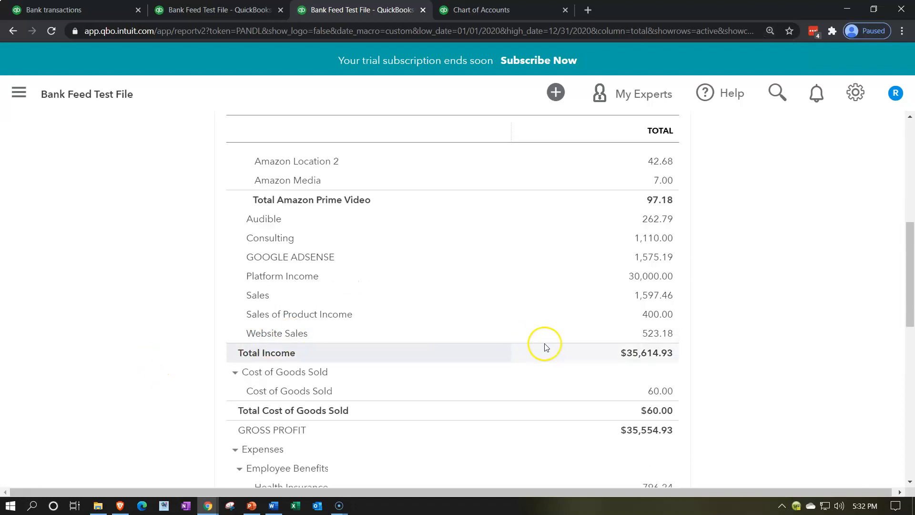
scroll(658, 336, up, 5)
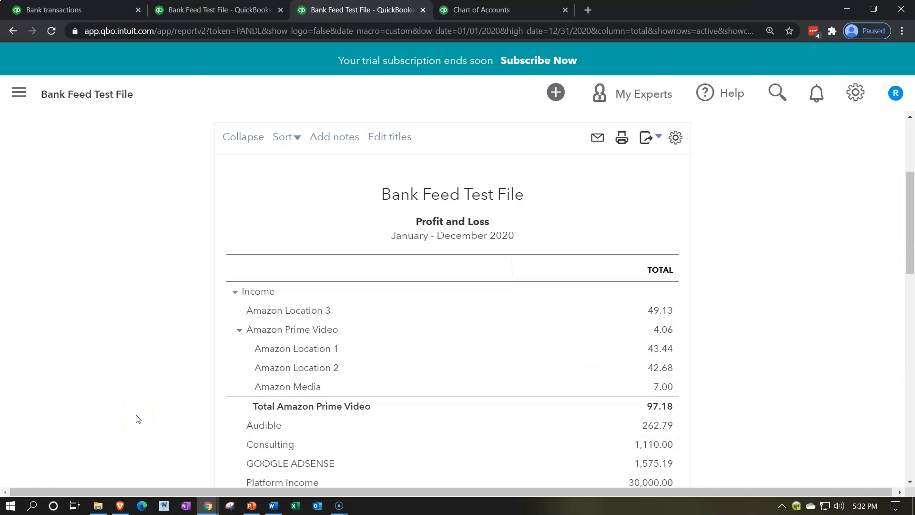
scroll(137, 418, down, 8)
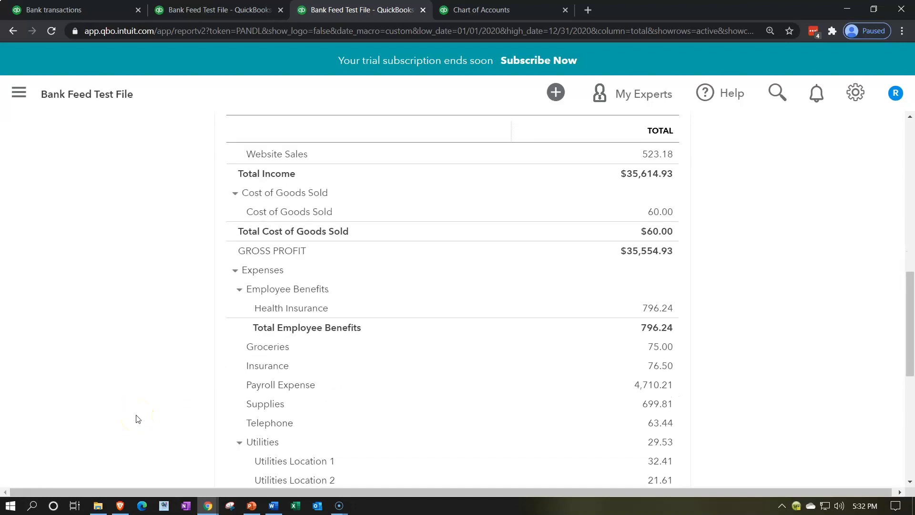
scroll(136, 419, down, 6)
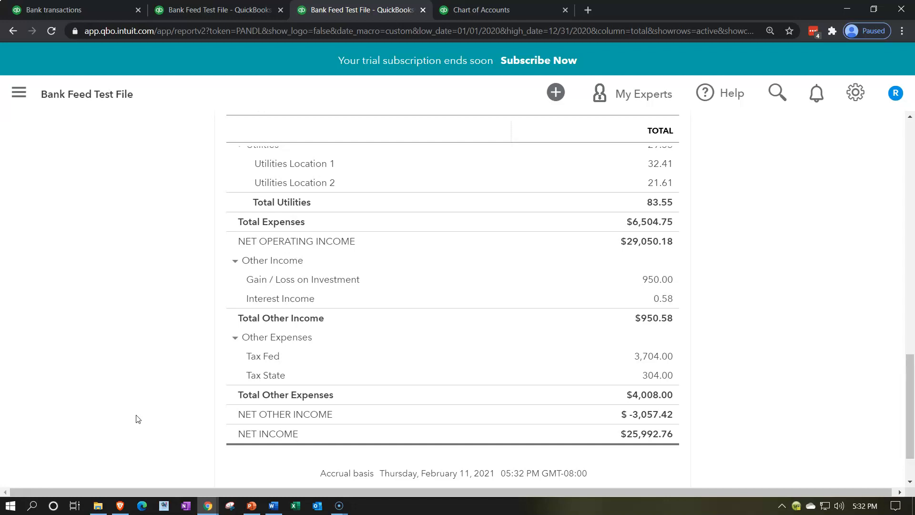
scroll(137, 419, up, 15)
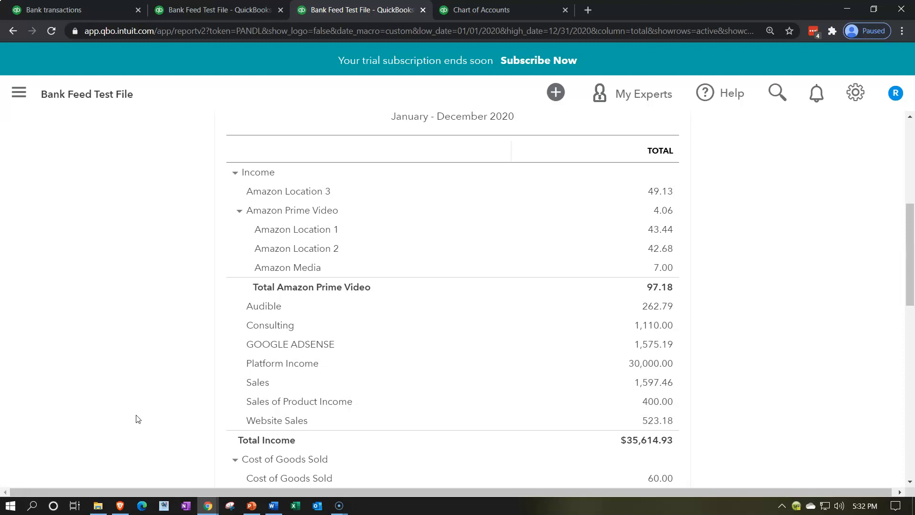